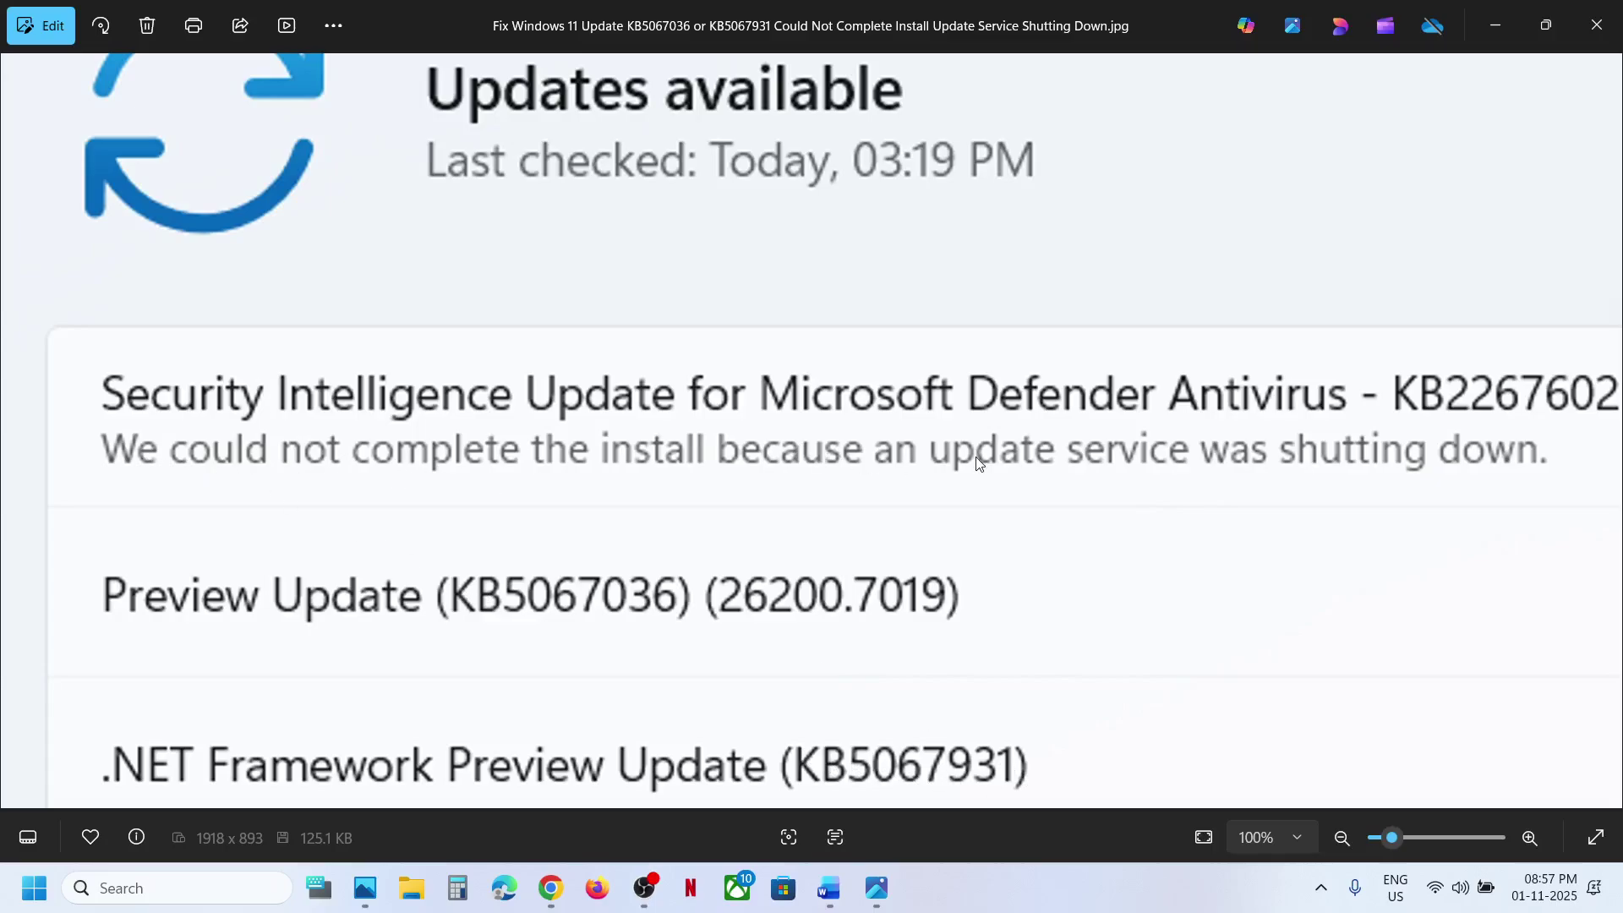
- Close the update error screenshot and open Windows Settings
left_click(1597, 25)
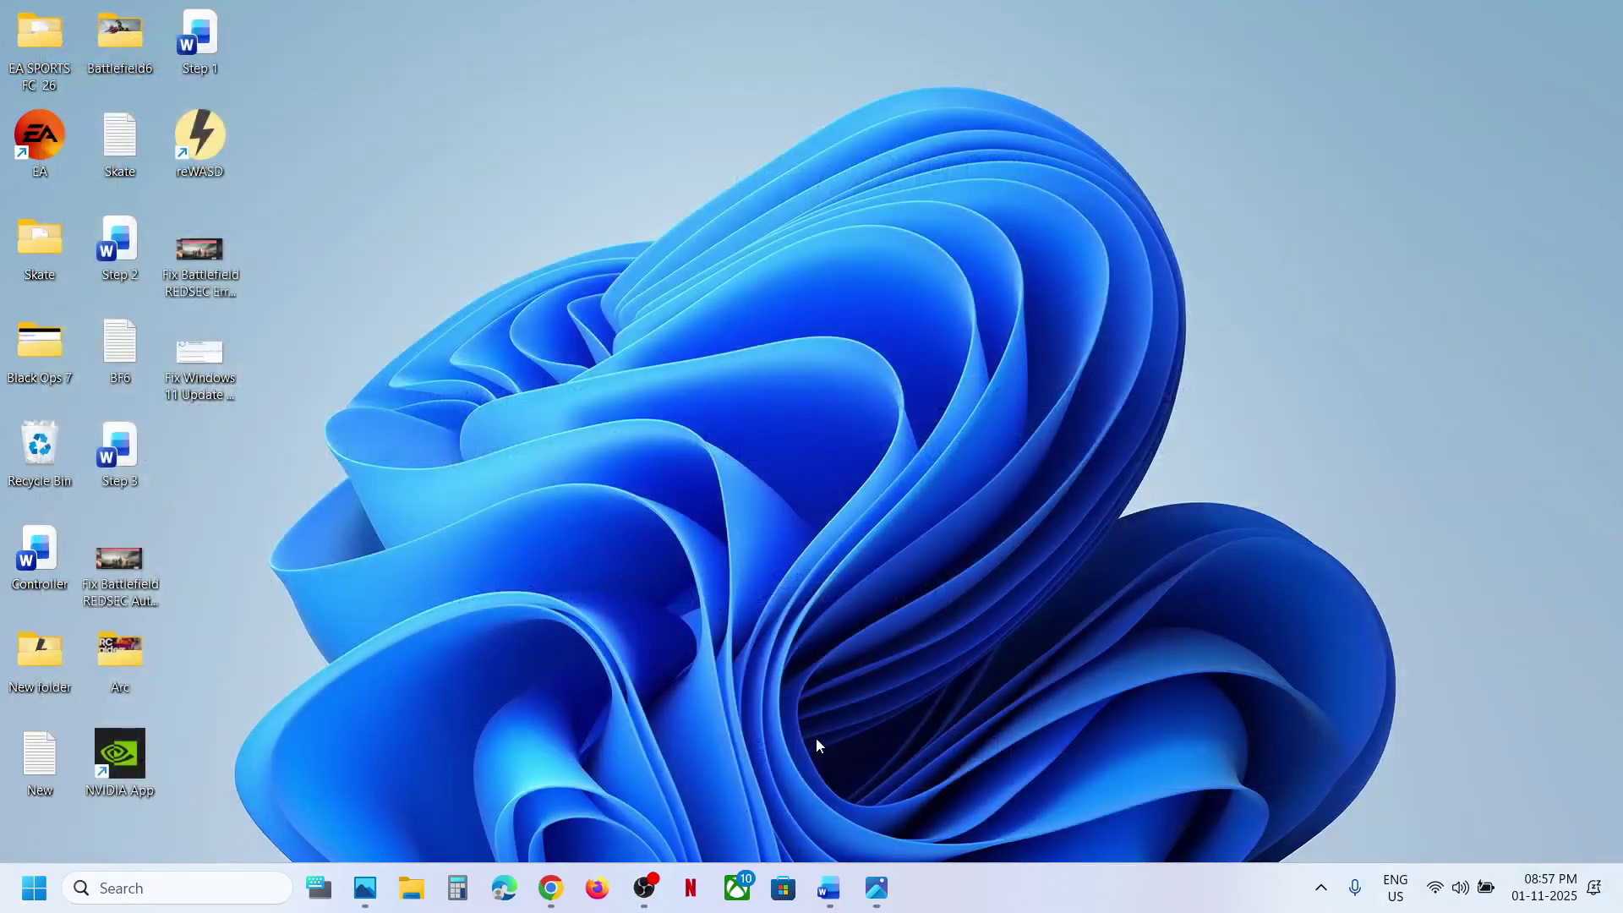
key("super+i")
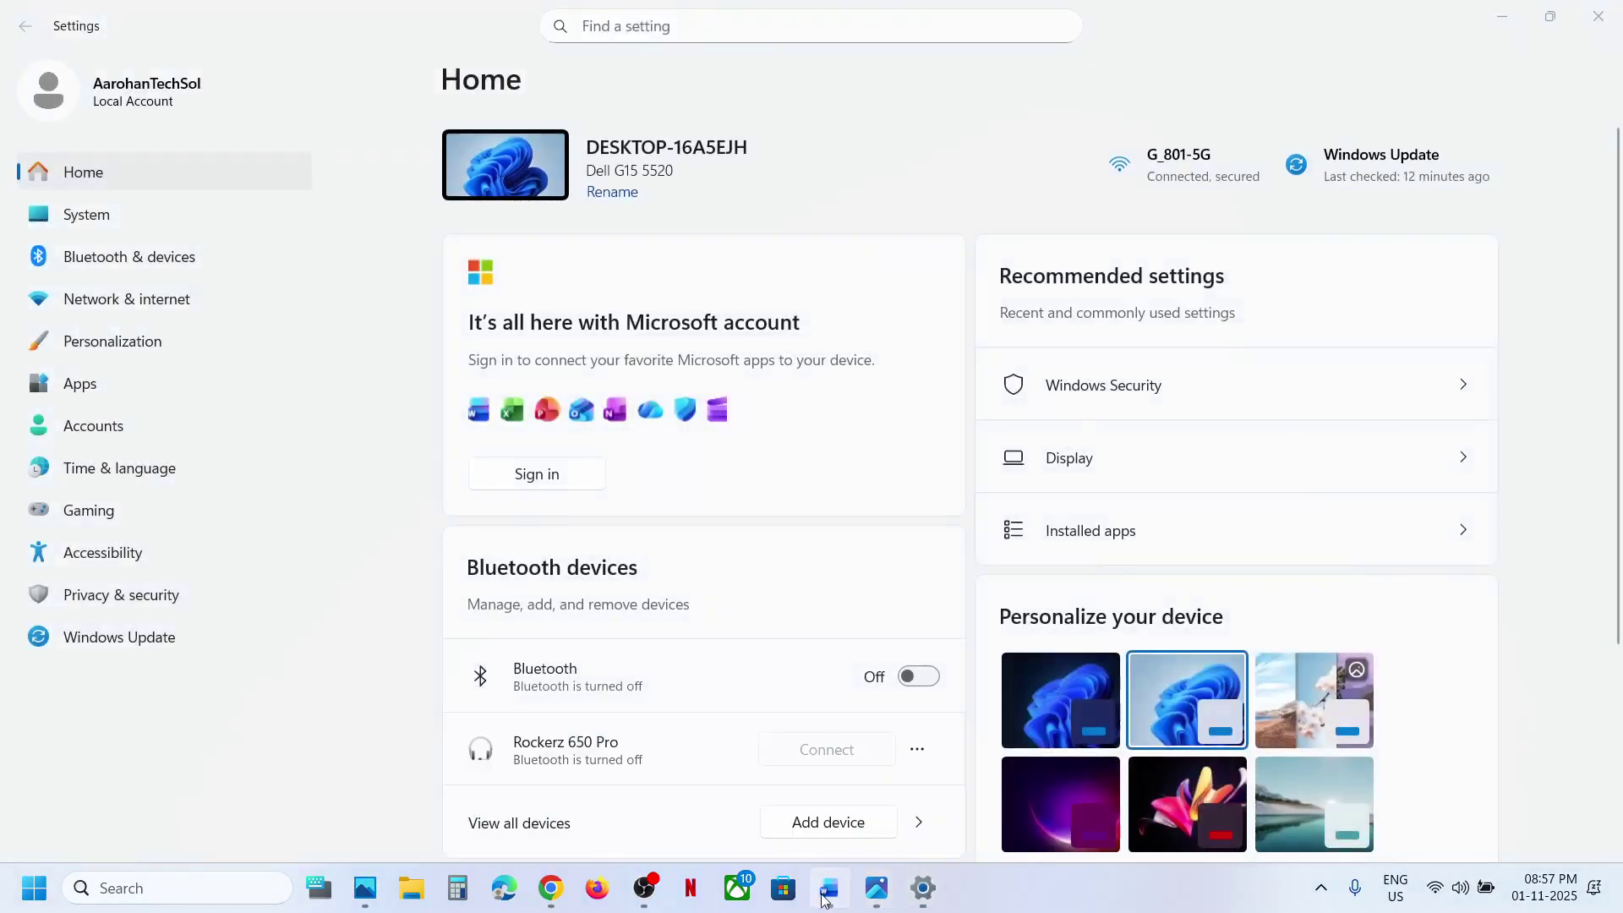
- Check Step 1 in the Word notes and open the Windows Services console
left_click(828, 890)
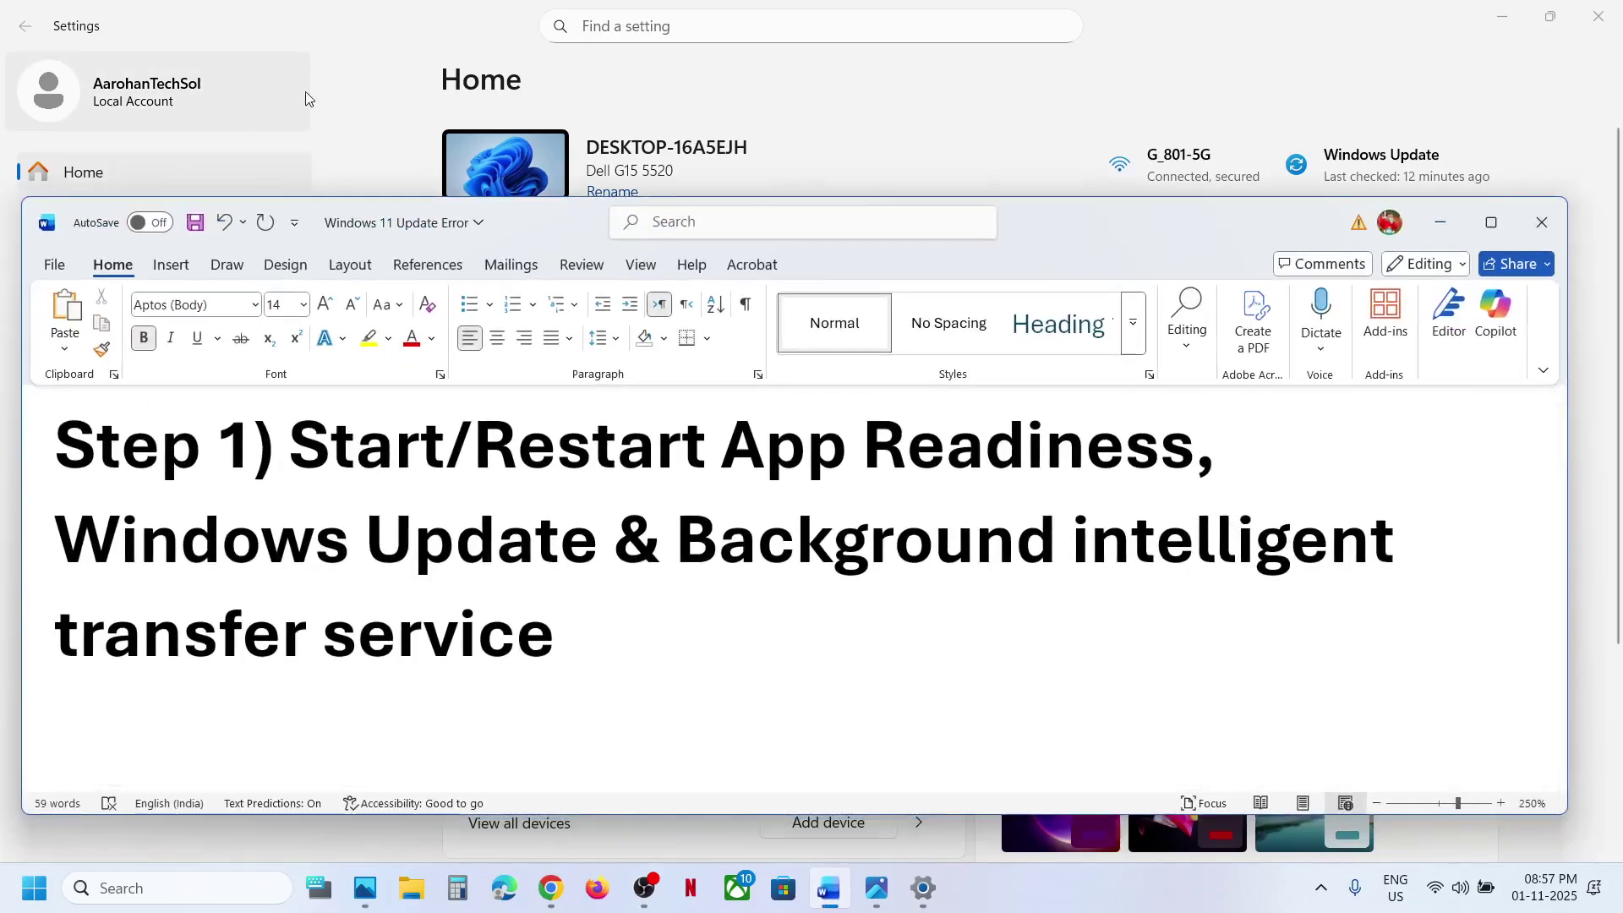
left_click(388, 110)
left_click(157, 874)
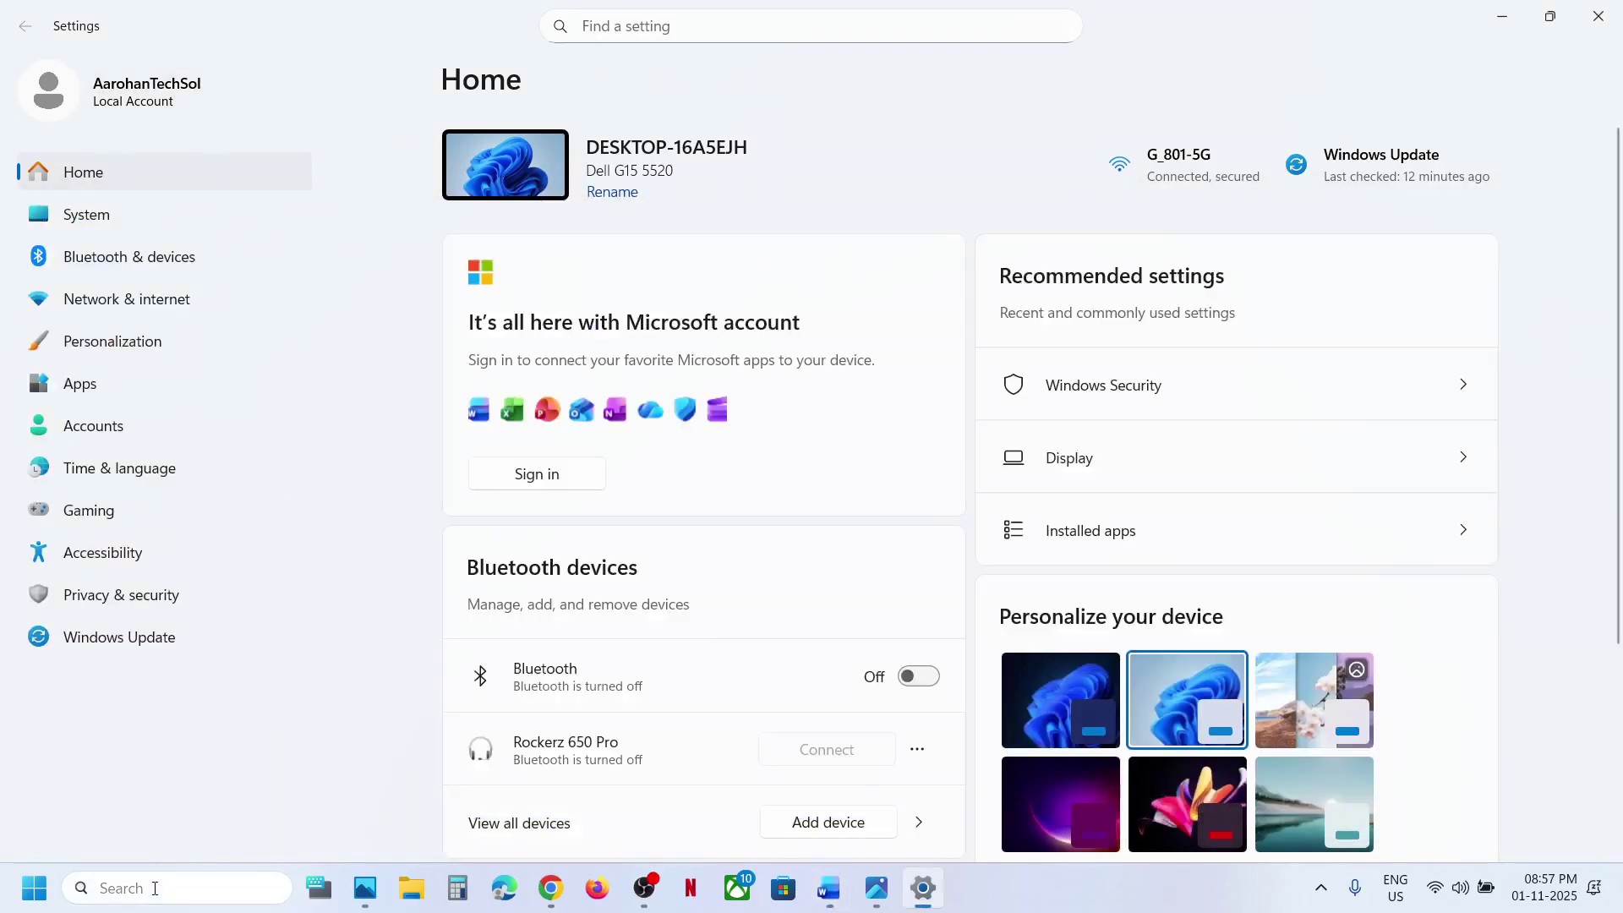
type("services")
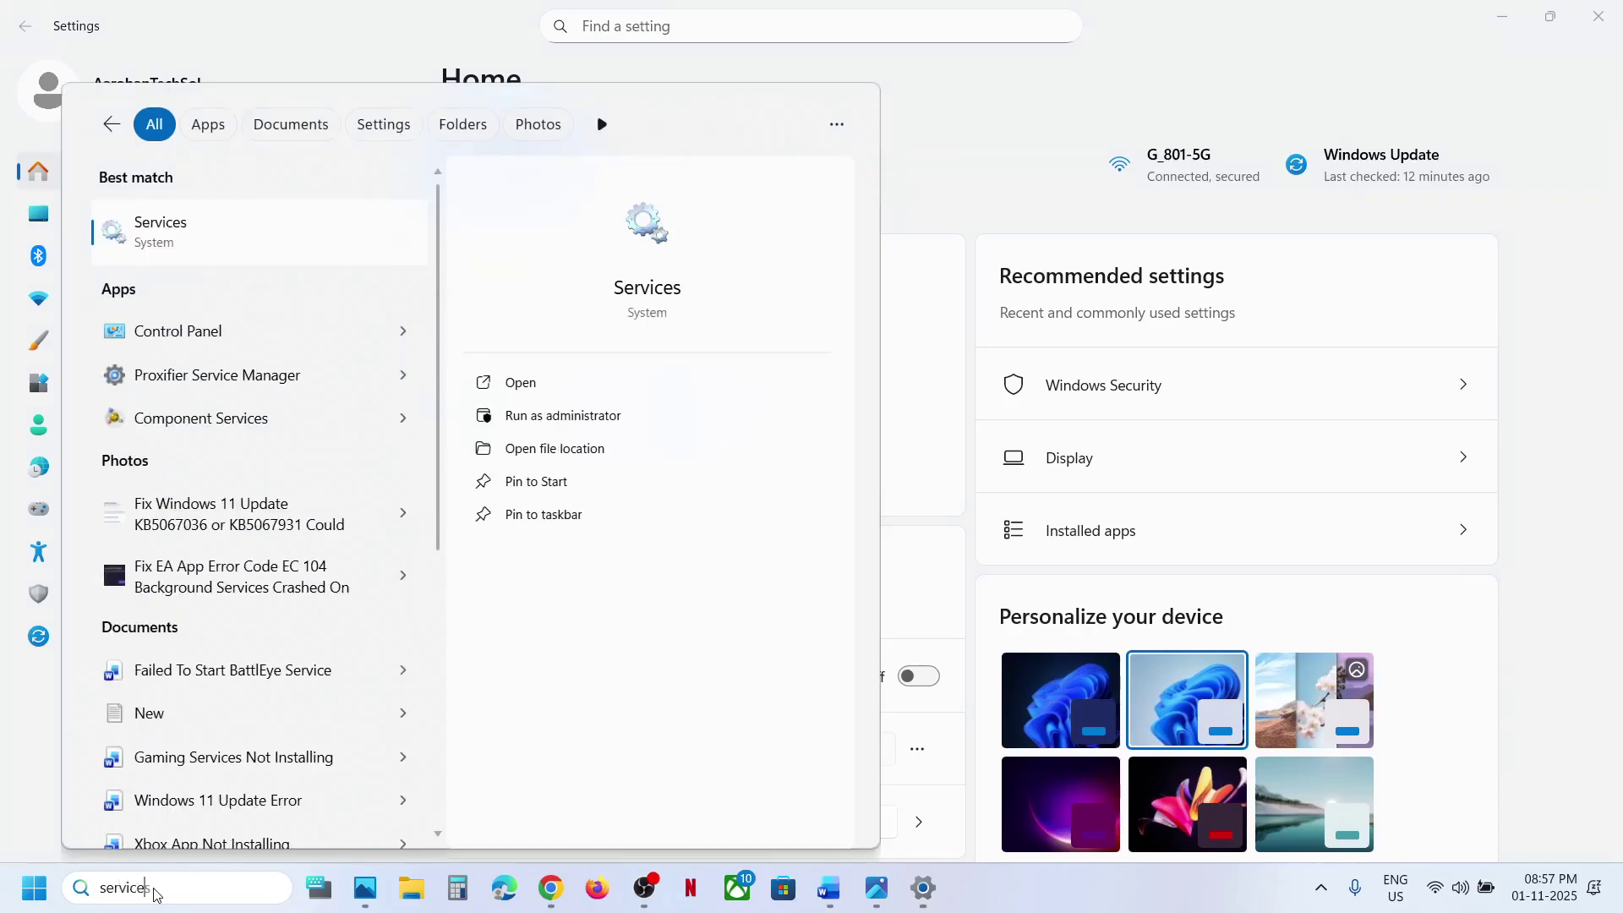
key("Return")
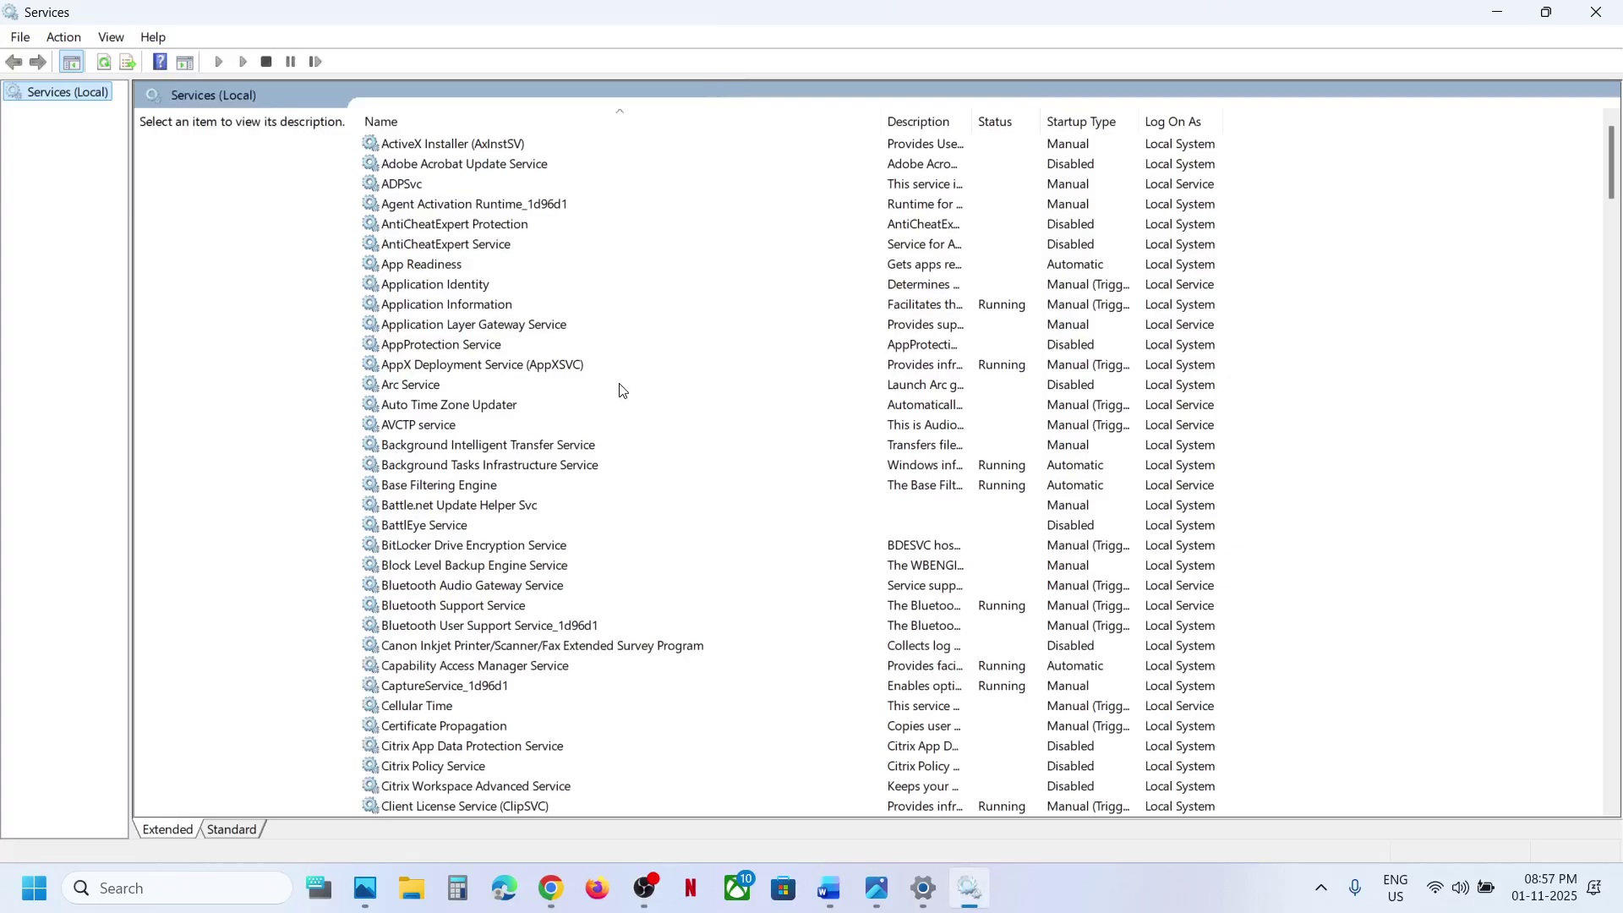
- Set the App Readiness service's startup type to Automatic, and start and restart the service
left_click(440, 267)
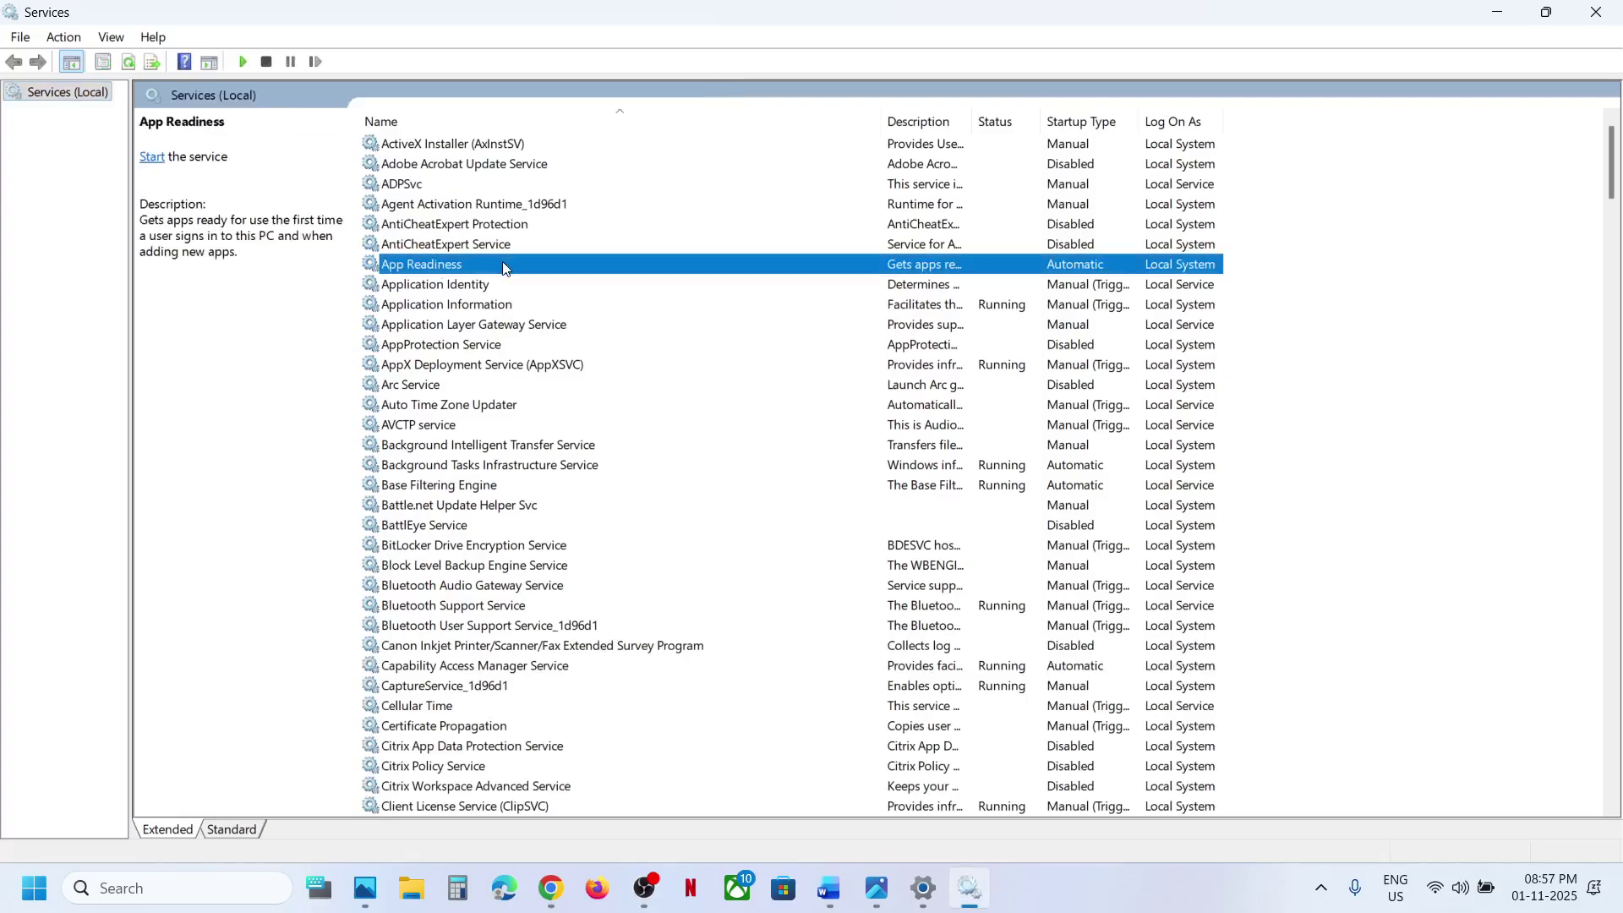
double_click(505, 269)
left_click(778, 419)
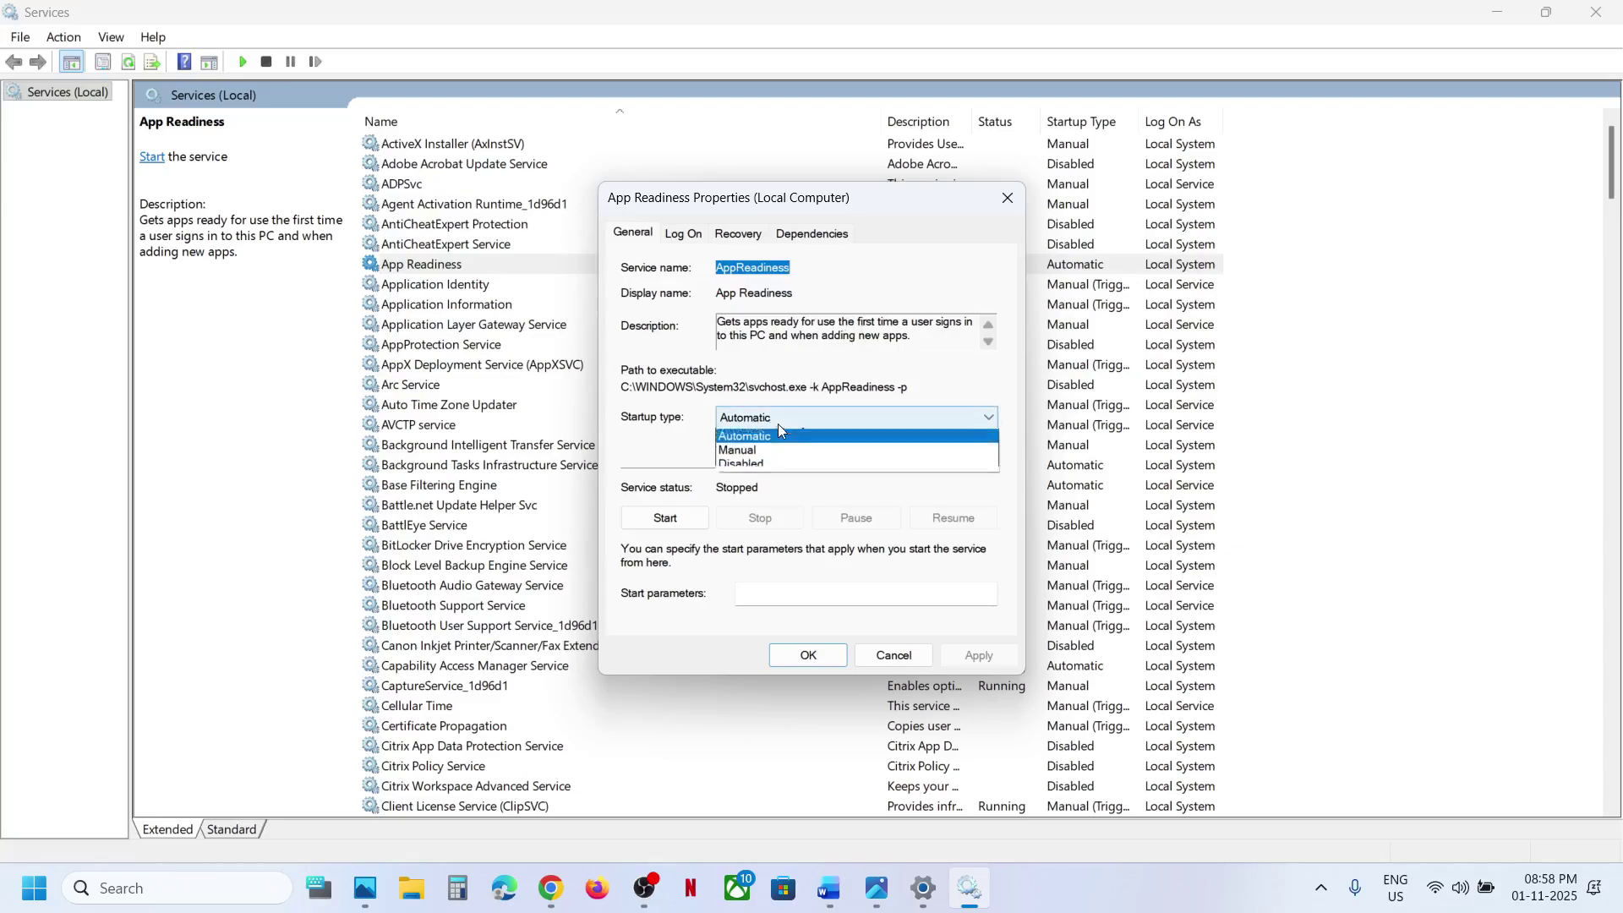
left_click(768, 451)
left_click(968, 654)
left_click(684, 524)
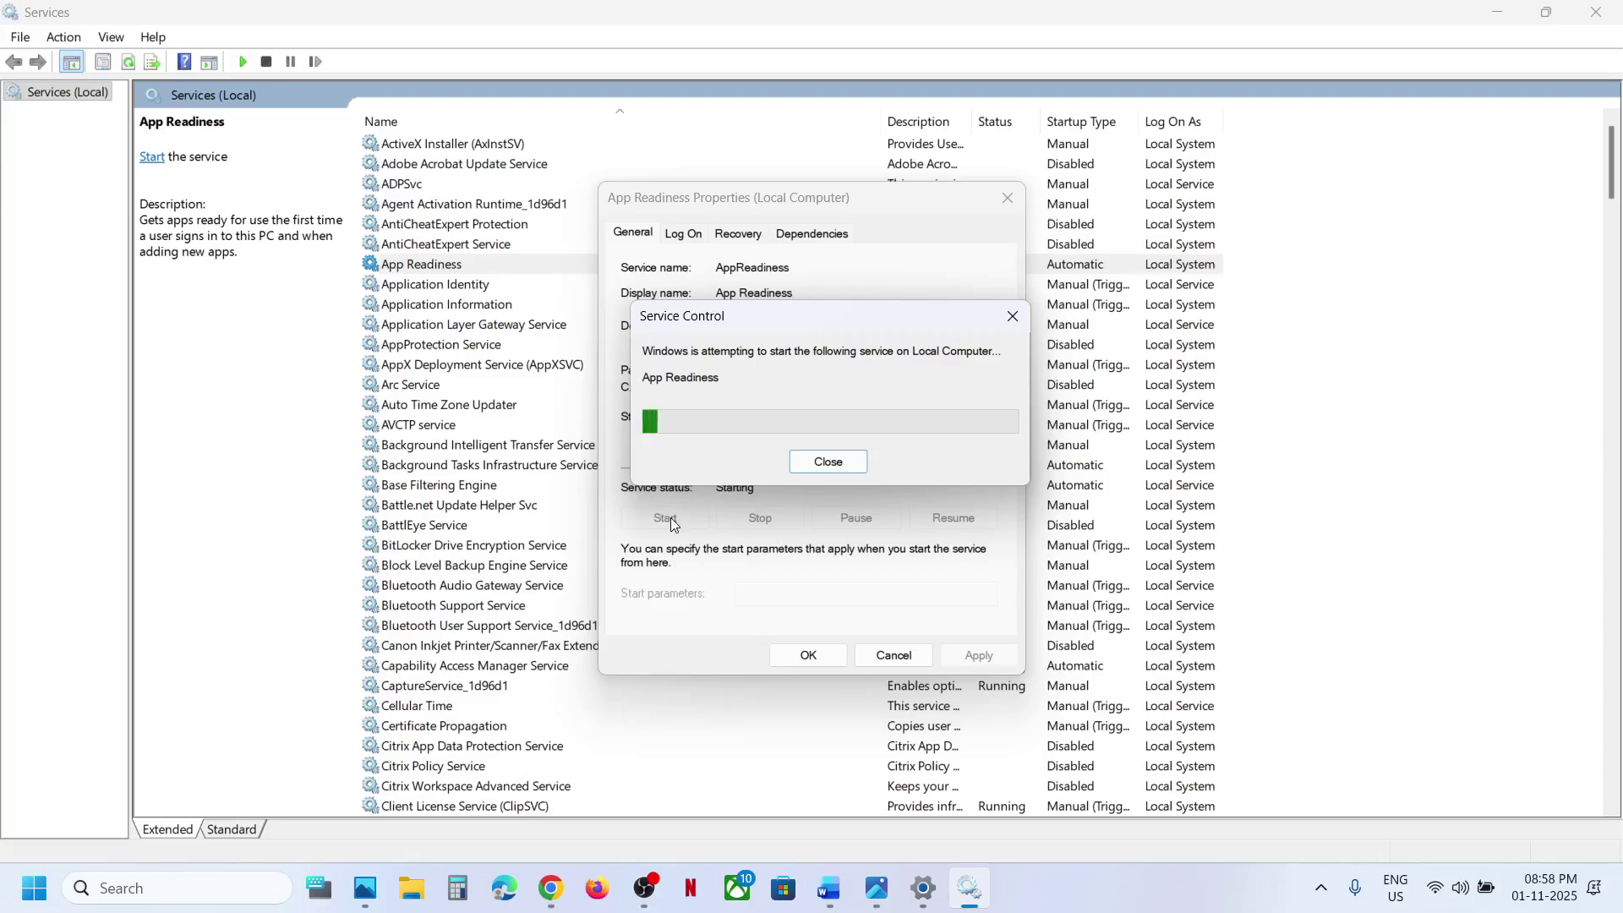
left_click(808, 656)
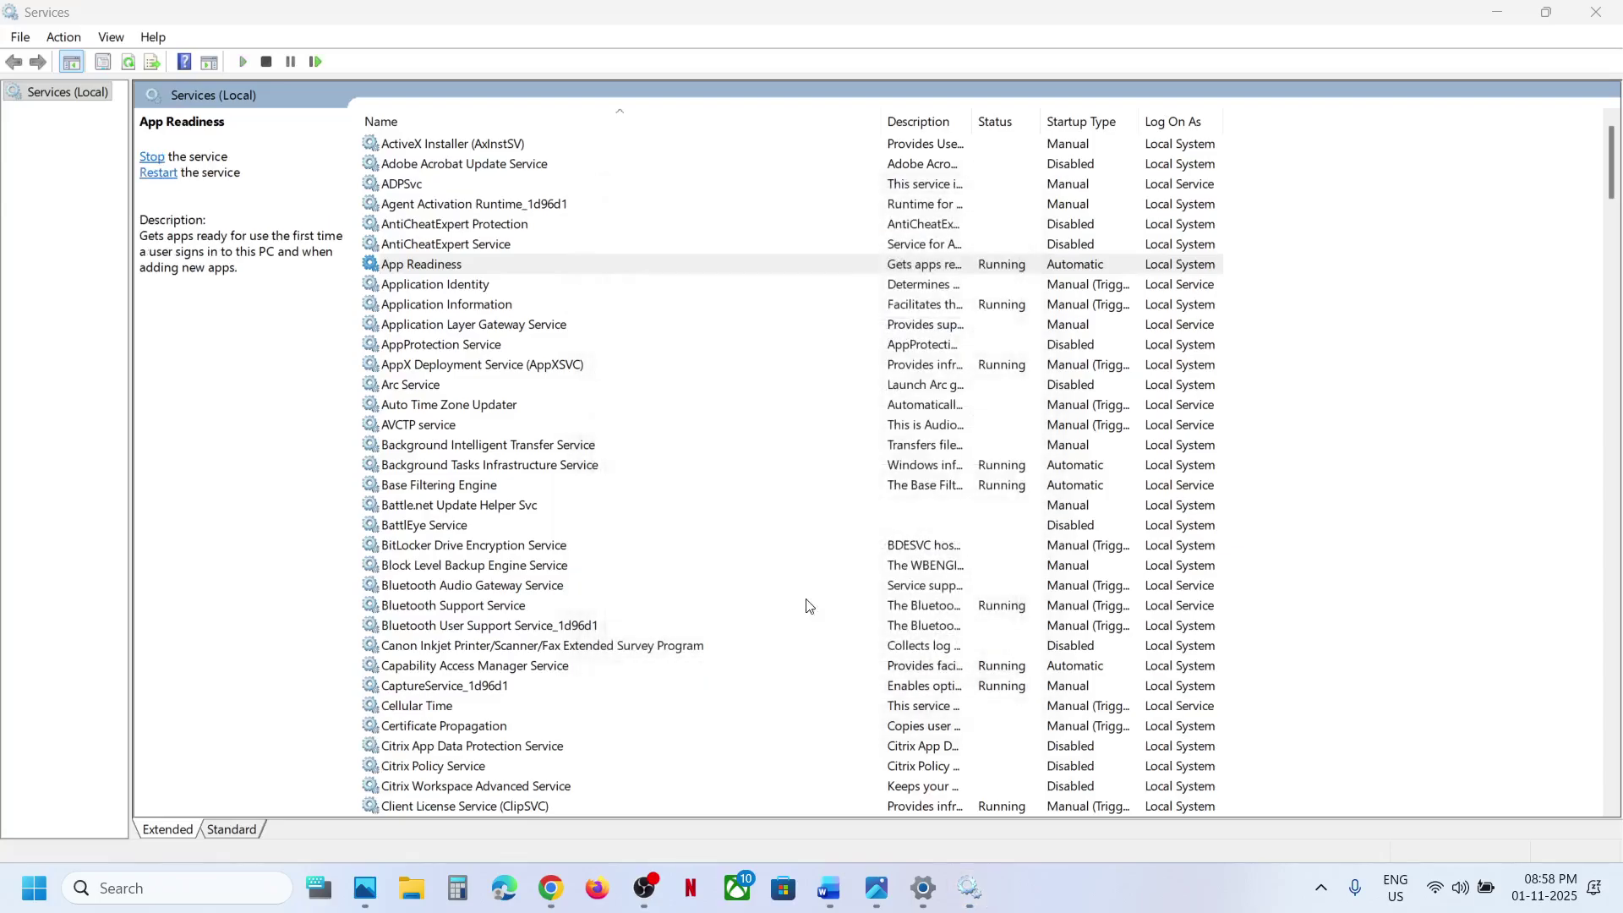
right_click(450, 270)
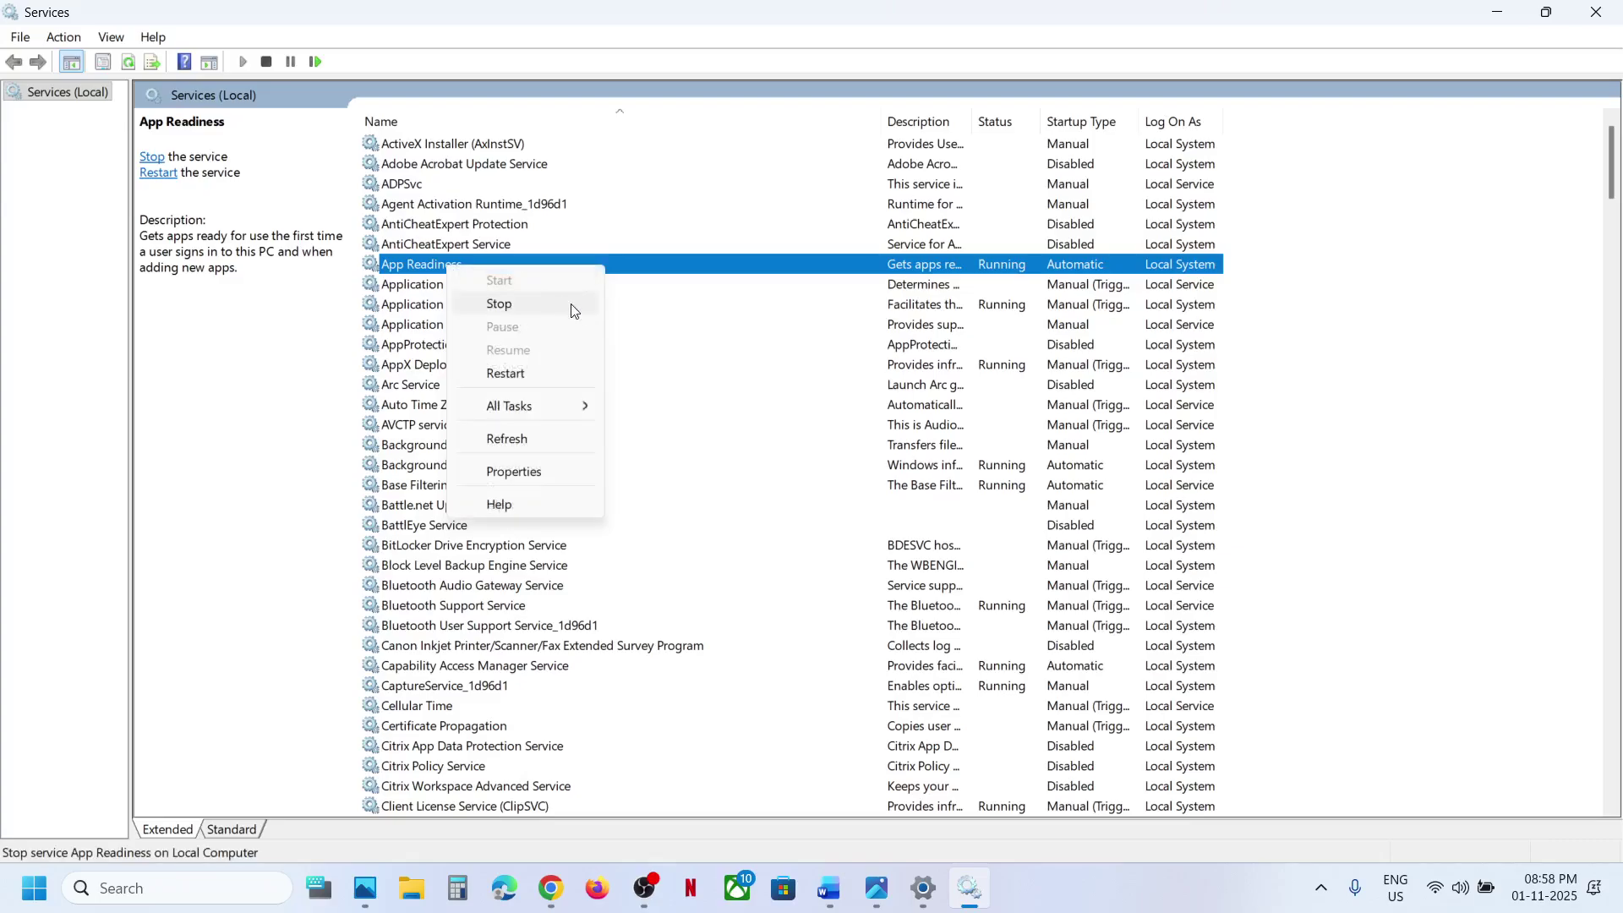
left_click(531, 372)
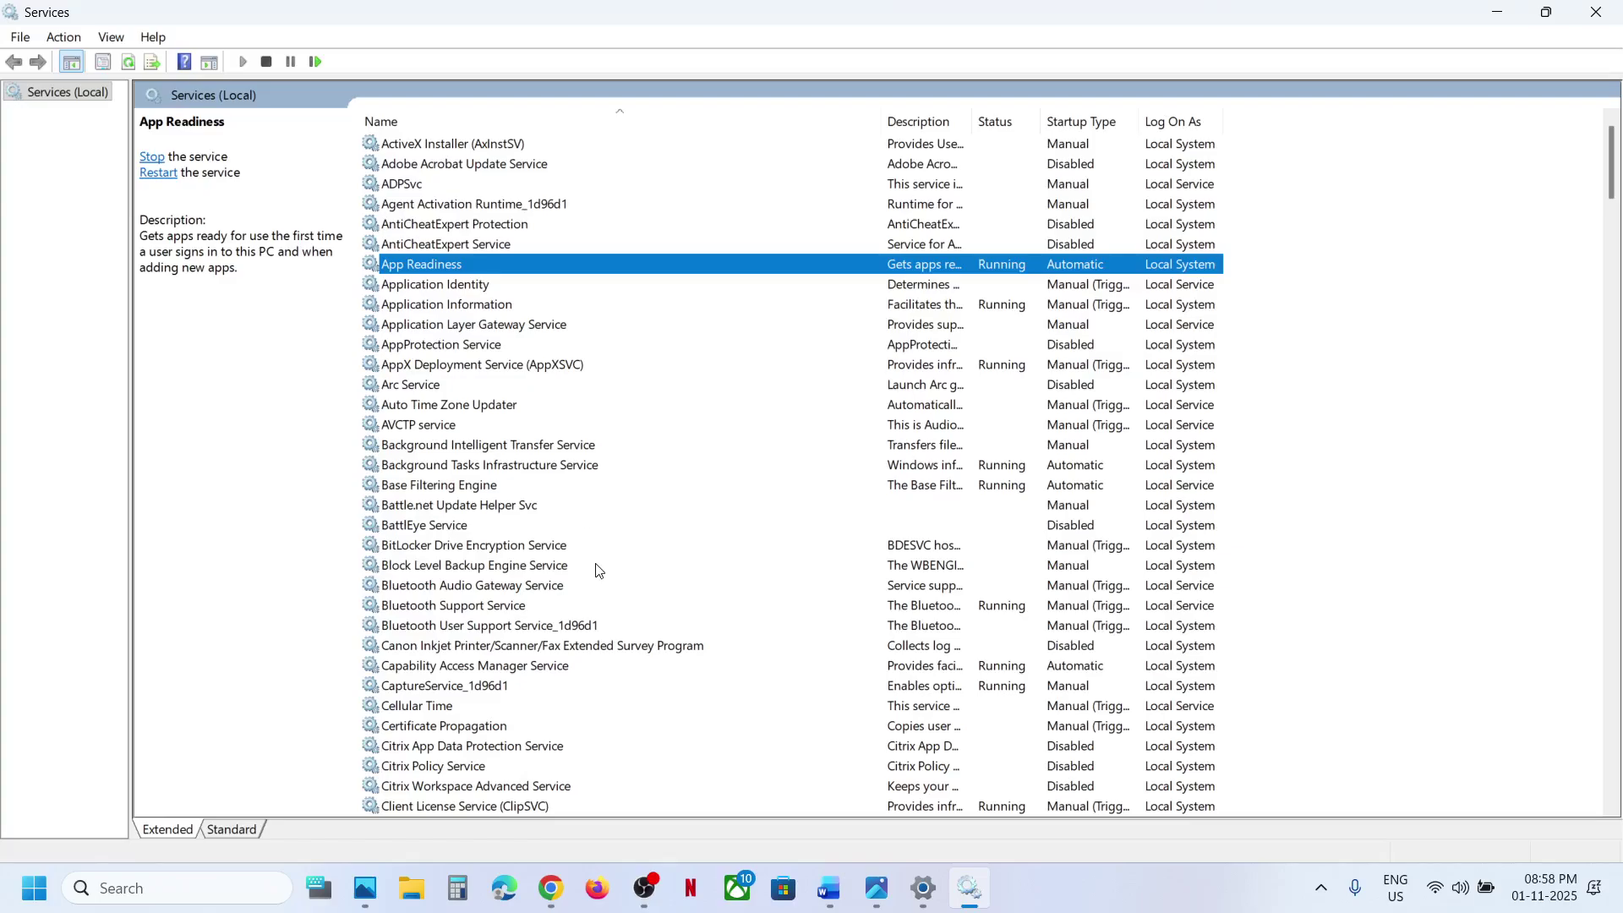
- Set the Windows Update service's startup type to Automatic and restart the service
scroll(596, 571, "down", 3)
left_click(537, 574)
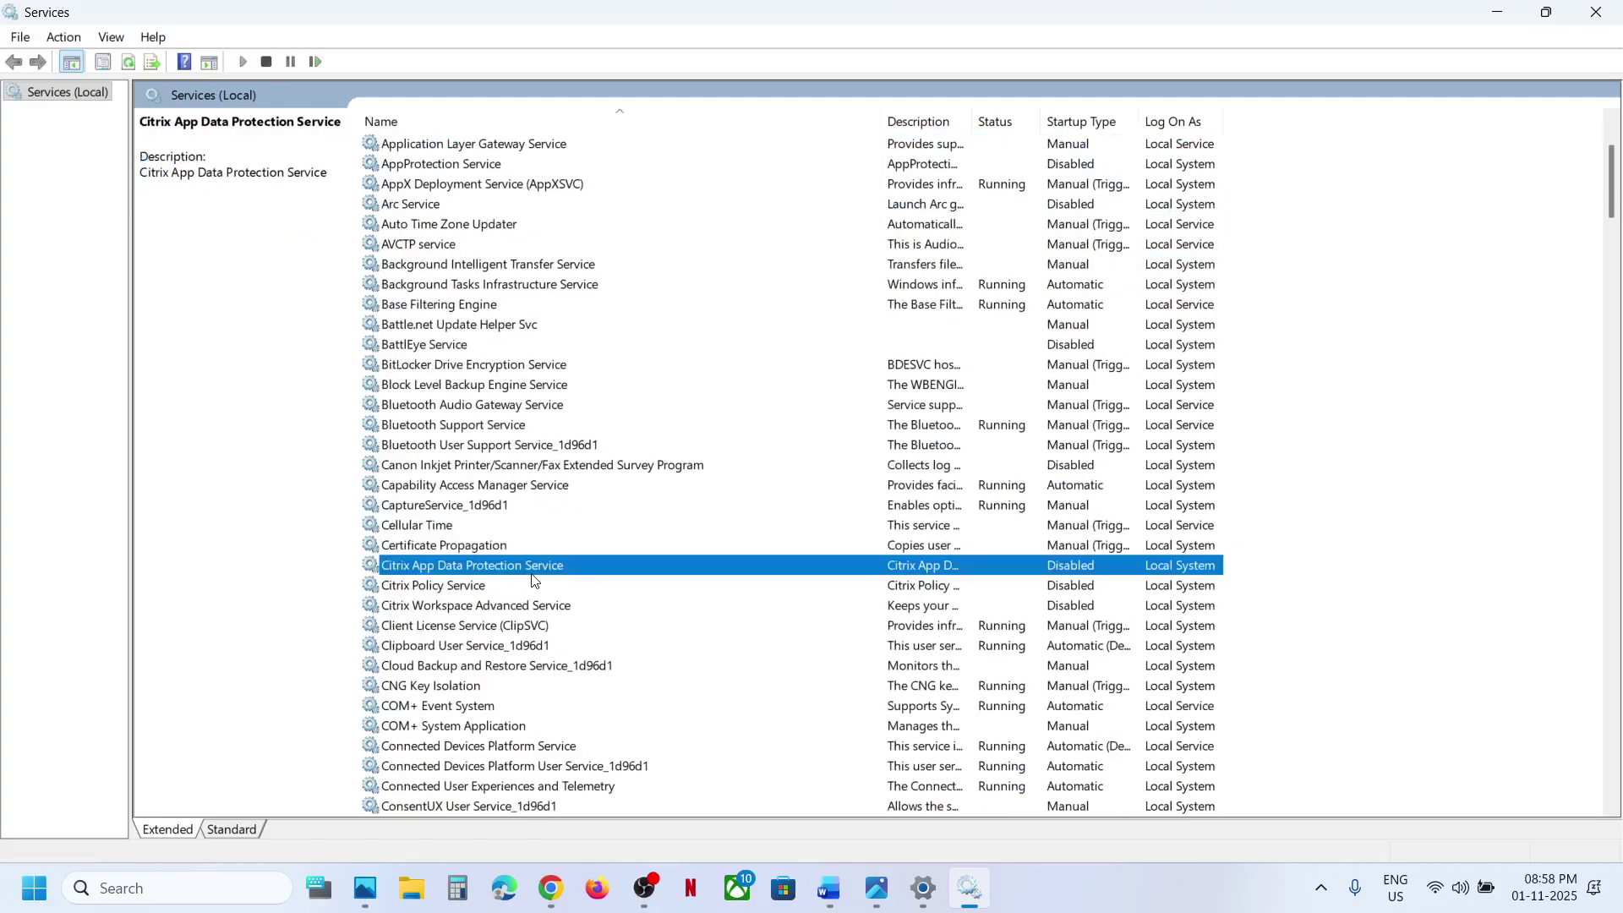
key("w")
scroll(532, 582, "down", 8)
left_click(444, 525)
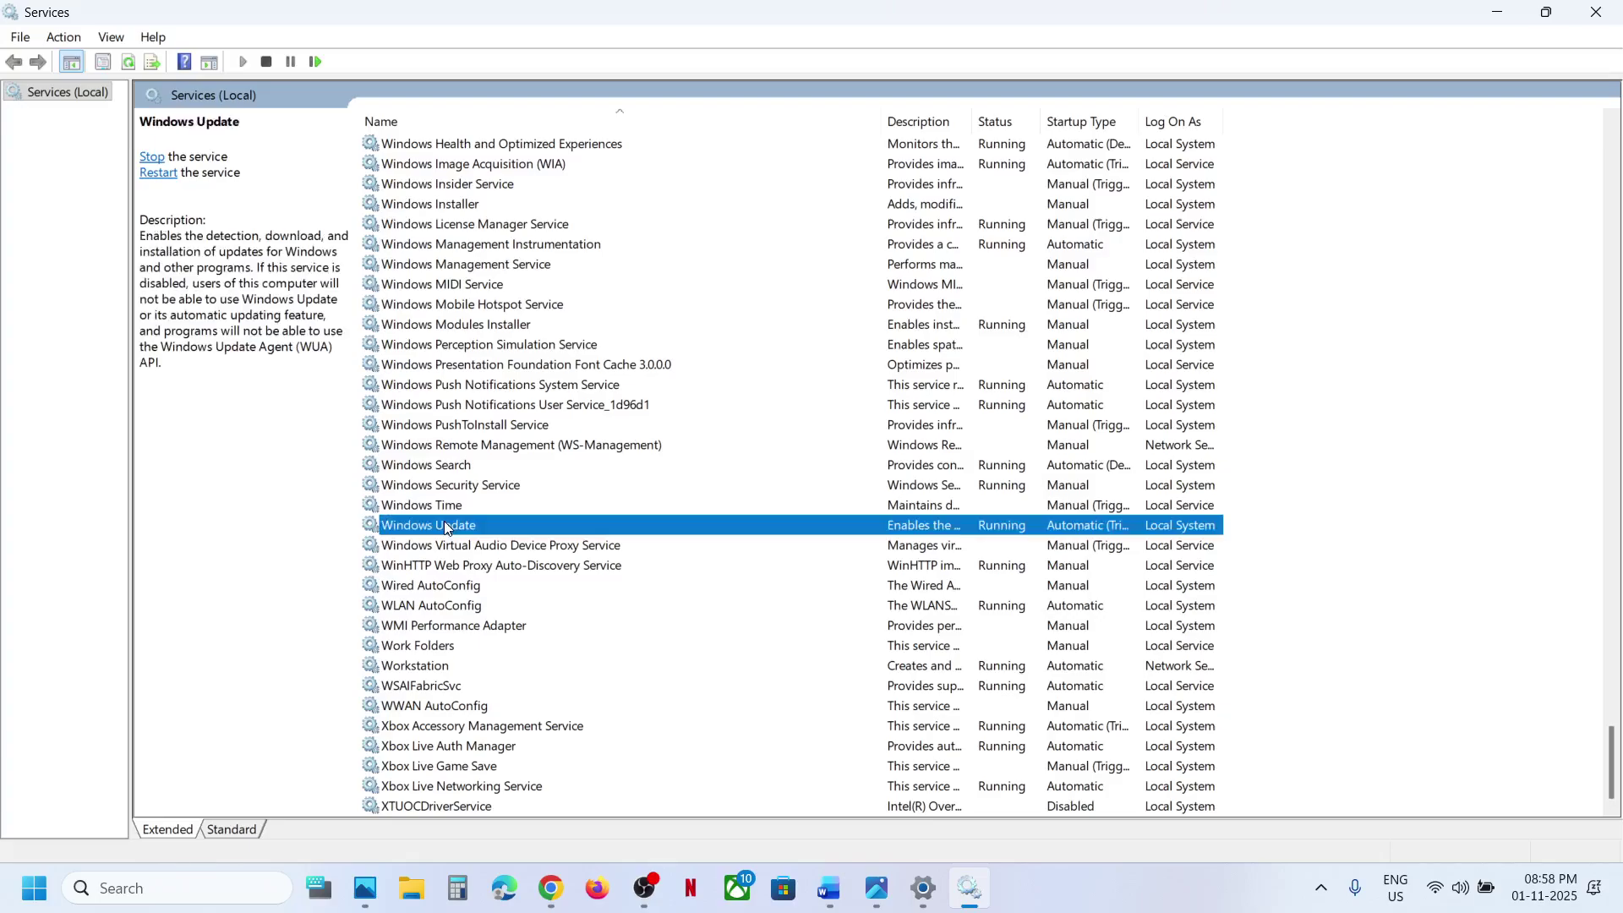
double_click(519, 525)
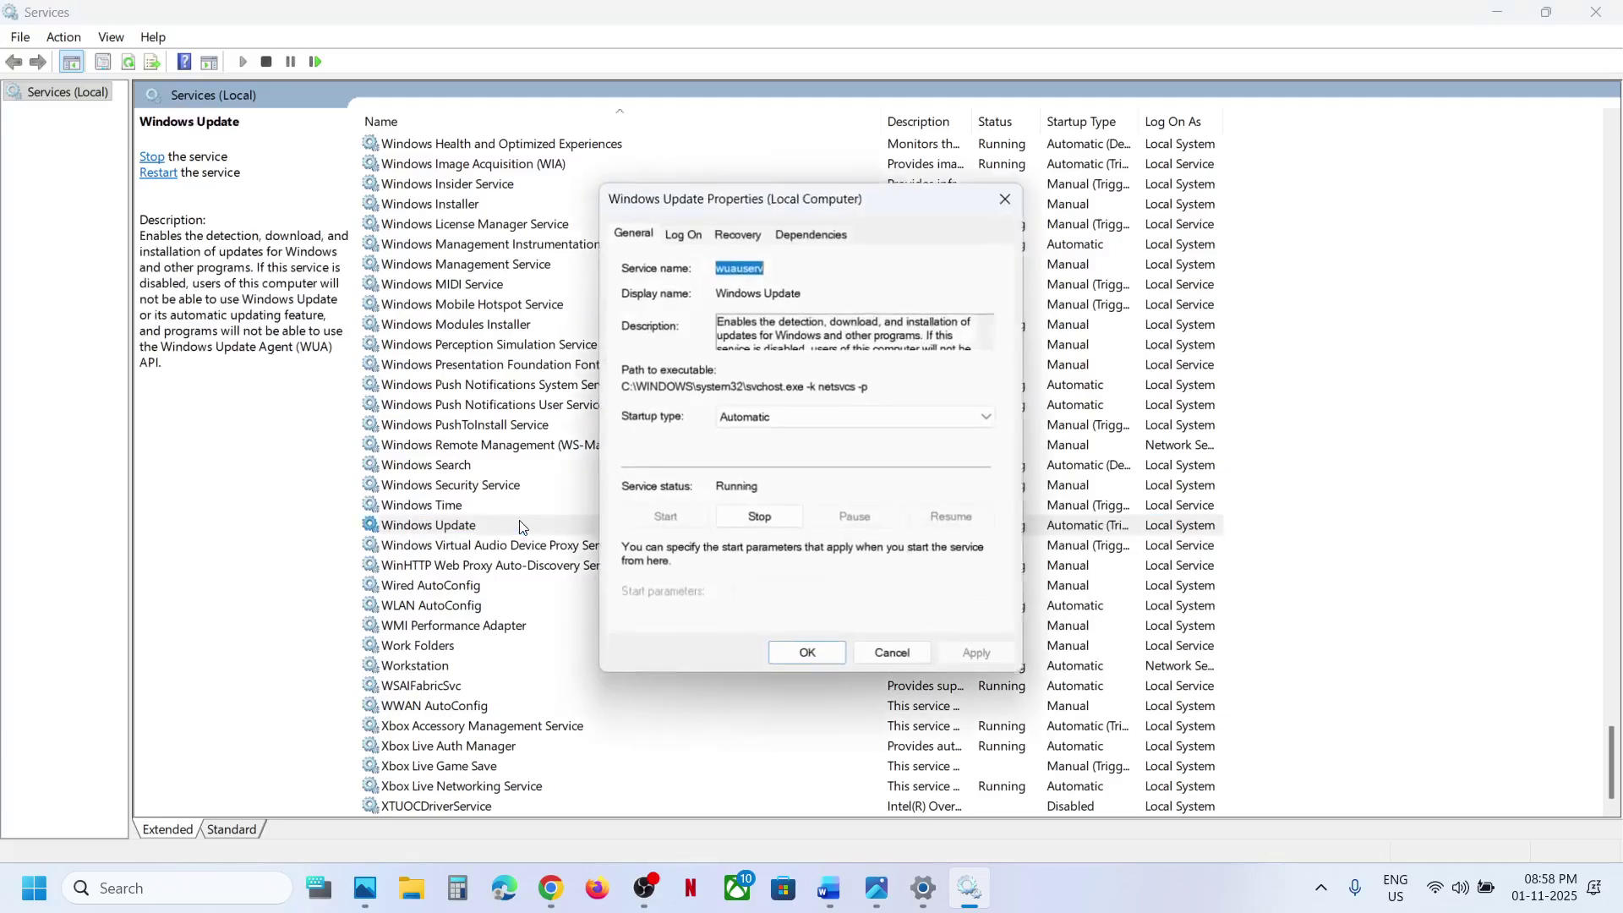
left_click(765, 415)
left_click(764, 452)
left_click(979, 656)
left_click(824, 659)
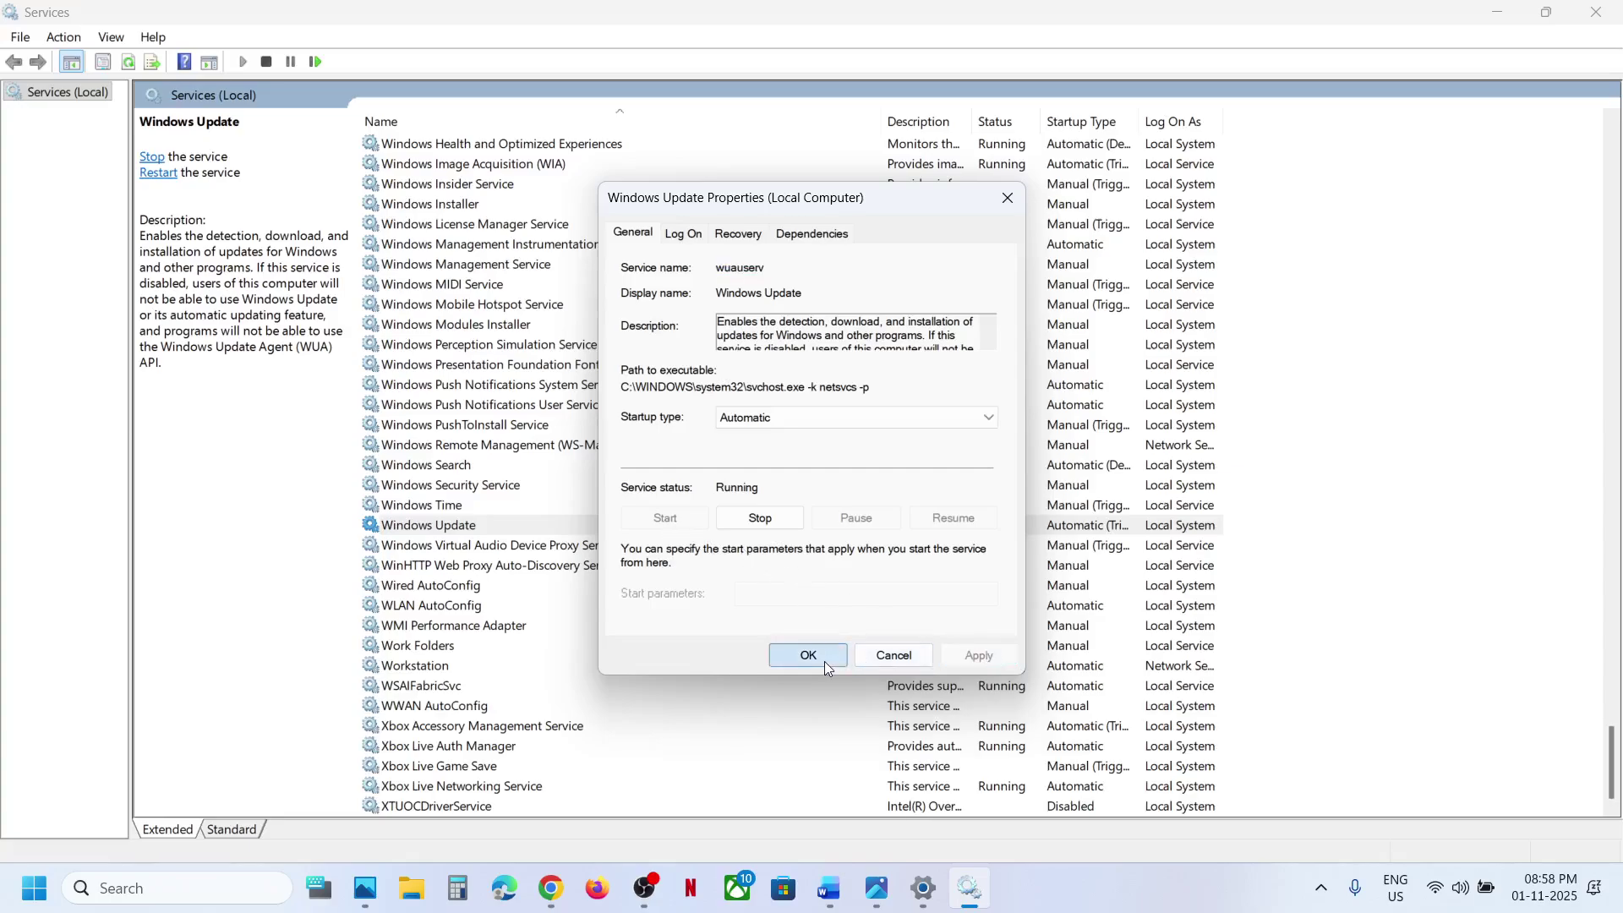
right_click(456, 533)
left_click(540, 637)
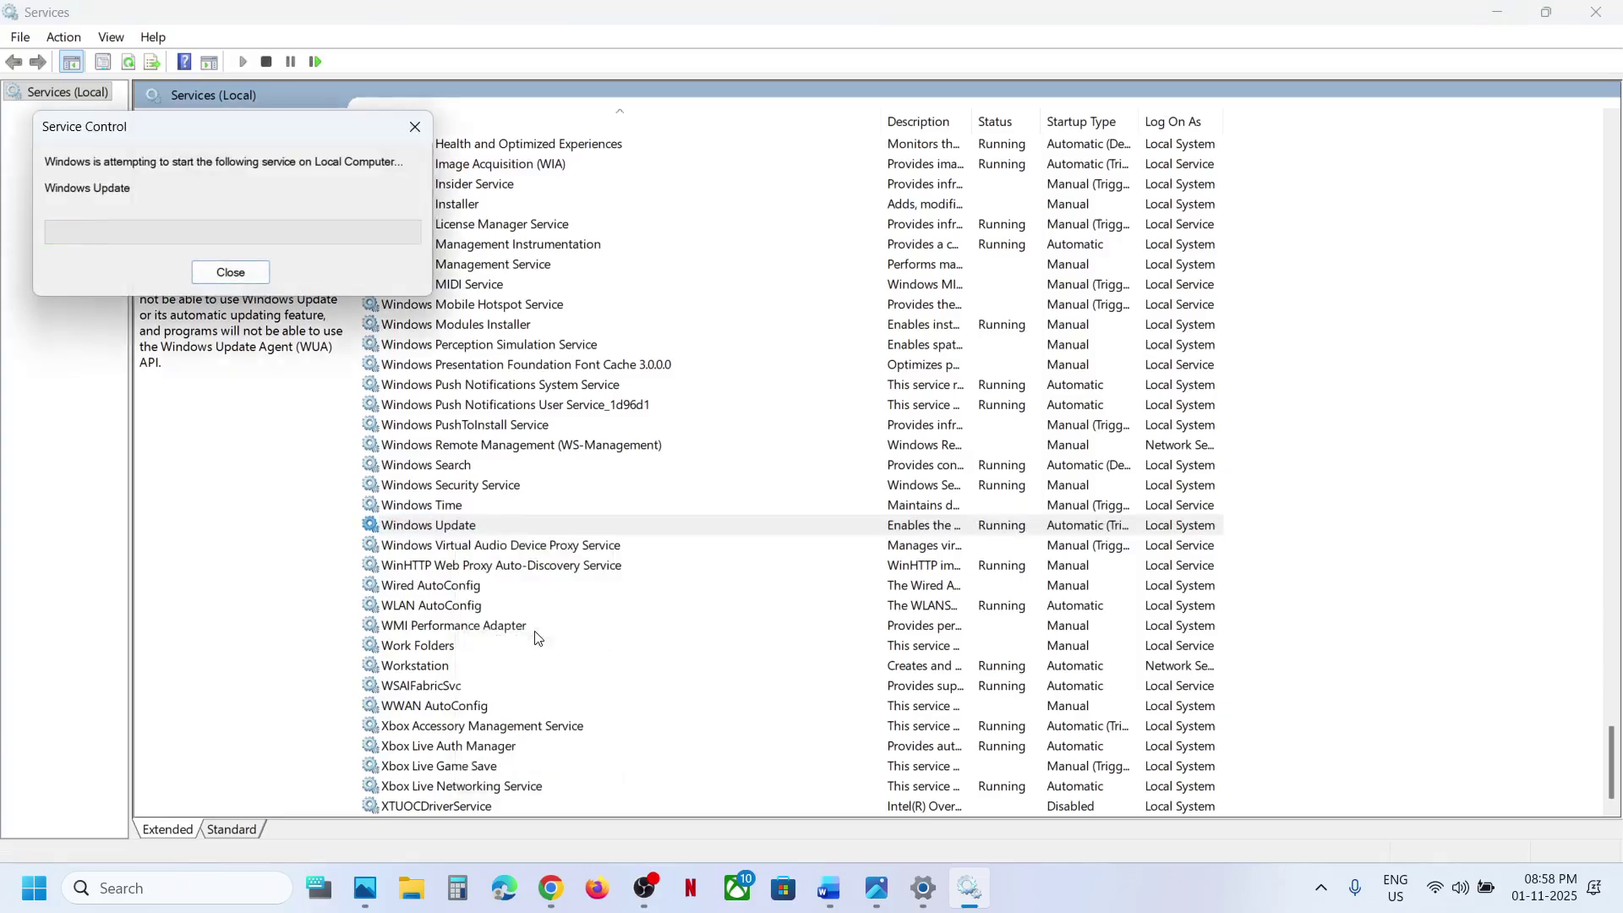
- Set the Background Intelligent Transfer Service's startup type to Automatic and start the service
left_click(588, 406)
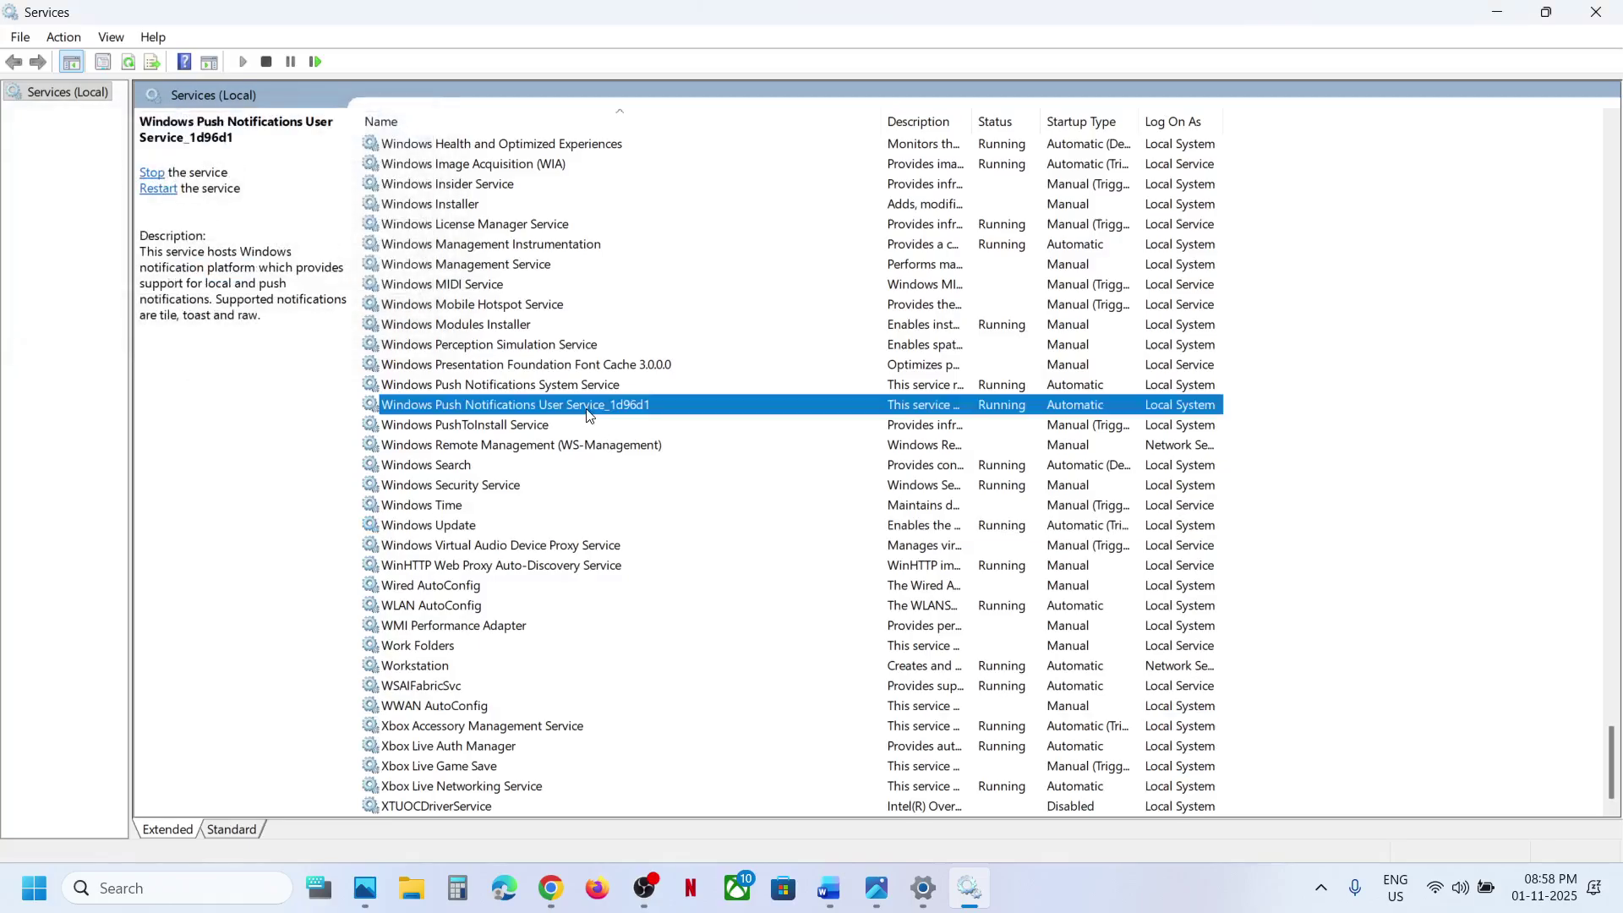
key("b")
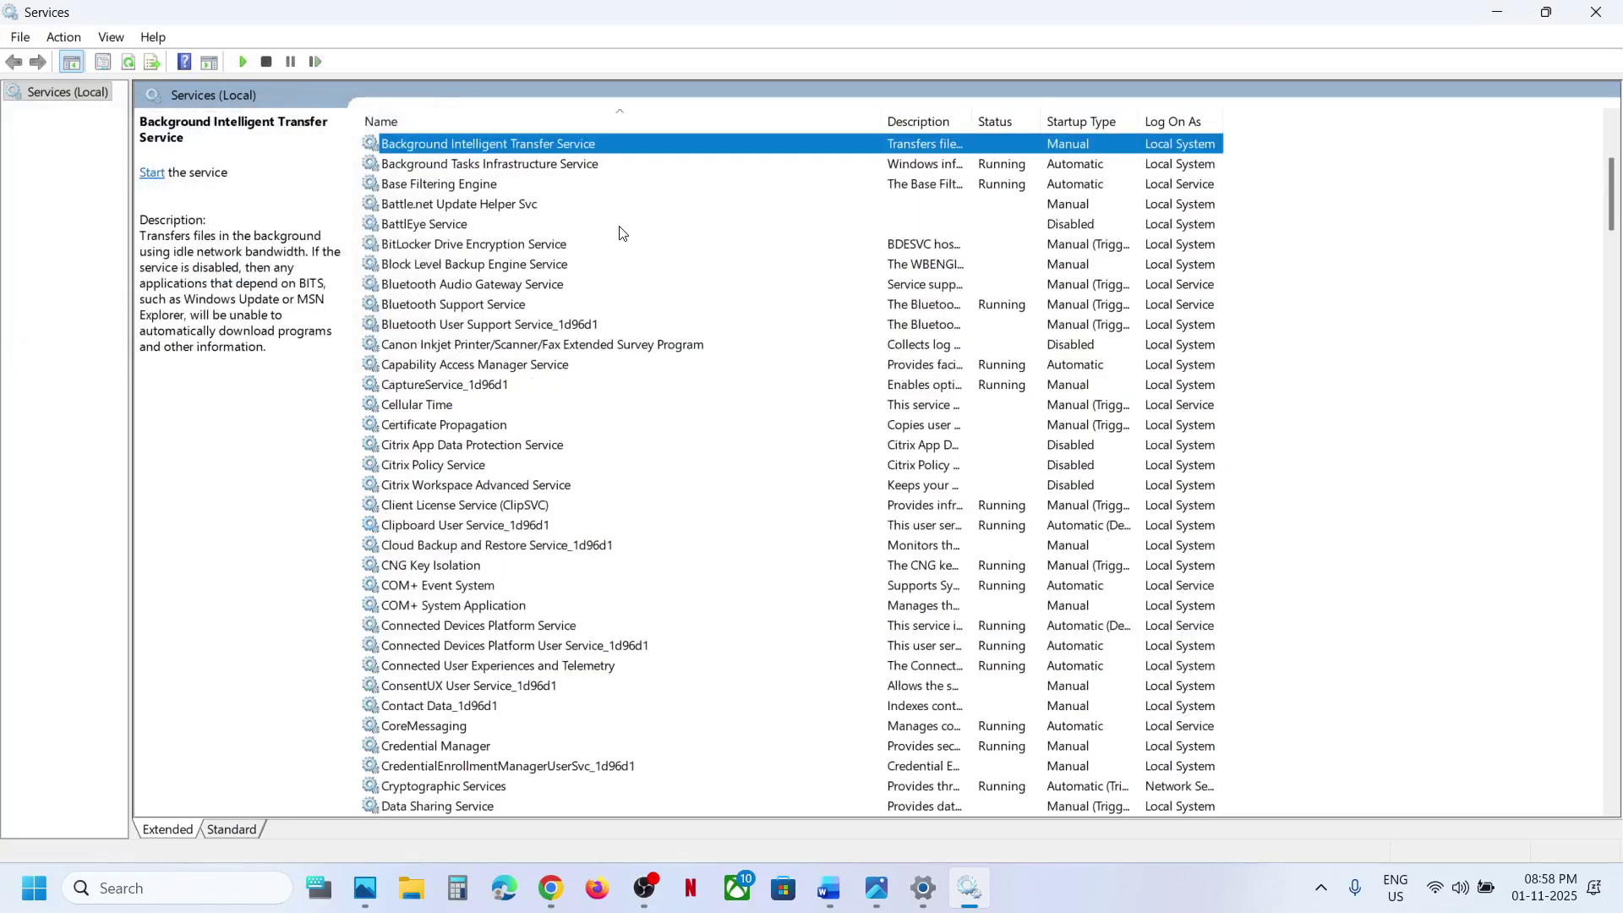
scroll(623, 233, "up", 4)
double_click(657, 390)
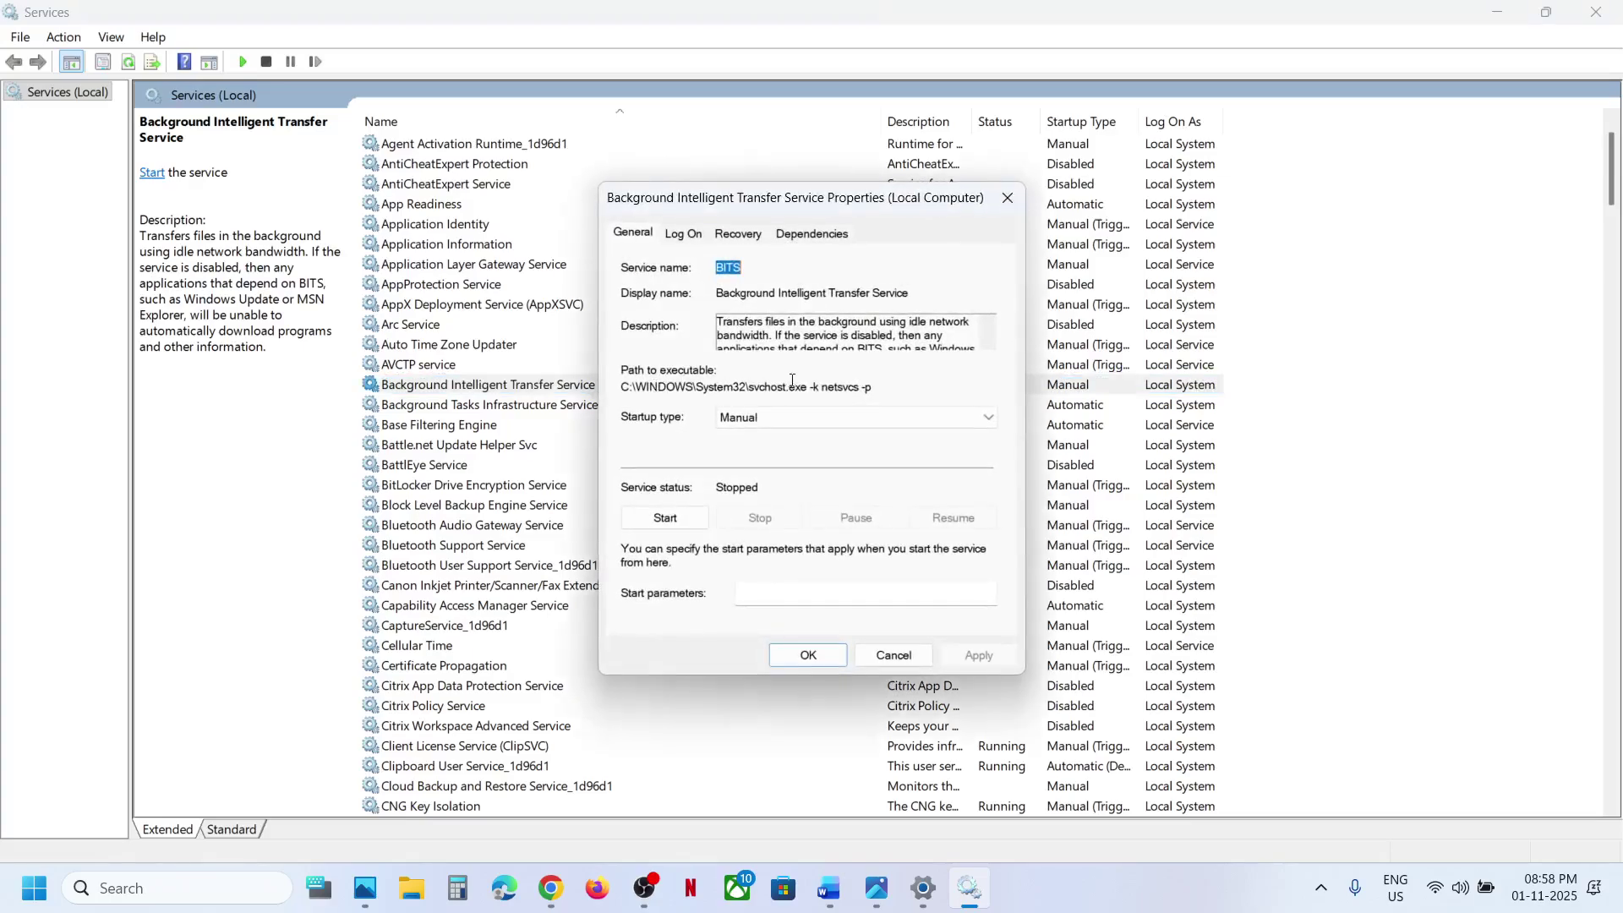
left_click(763, 419)
left_click(759, 453)
left_click(967, 661)
left_click(667, 519)
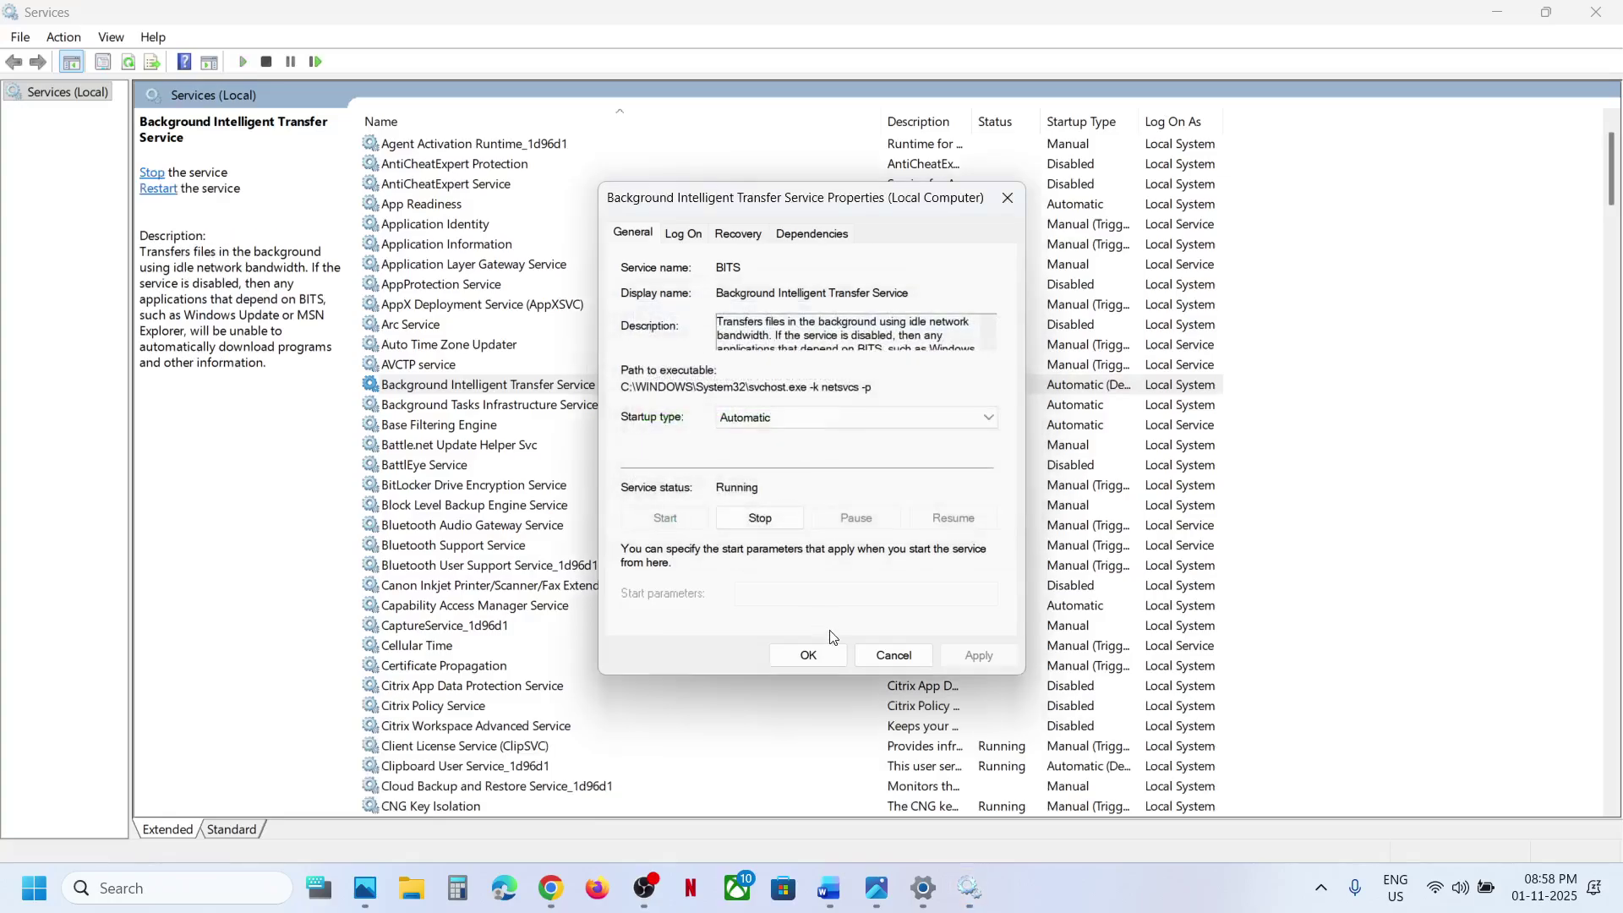
left_click(806, 657)
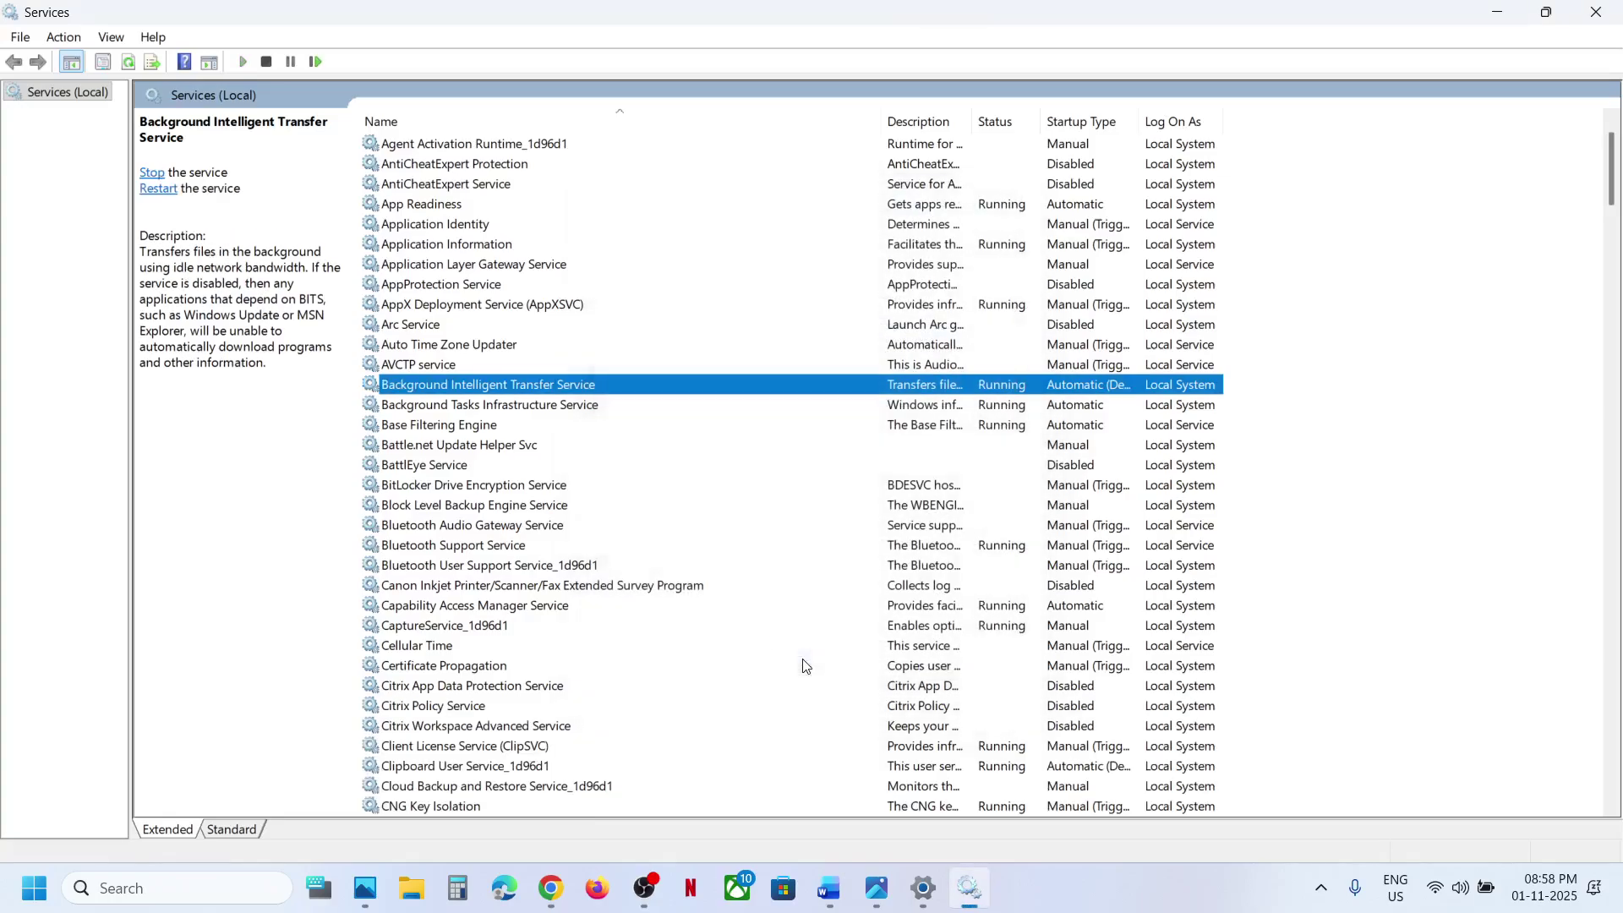
- Restart the Background Intelligent Transfer Service and close the Services console
right_click(515, 391)
left_click(602, 485)
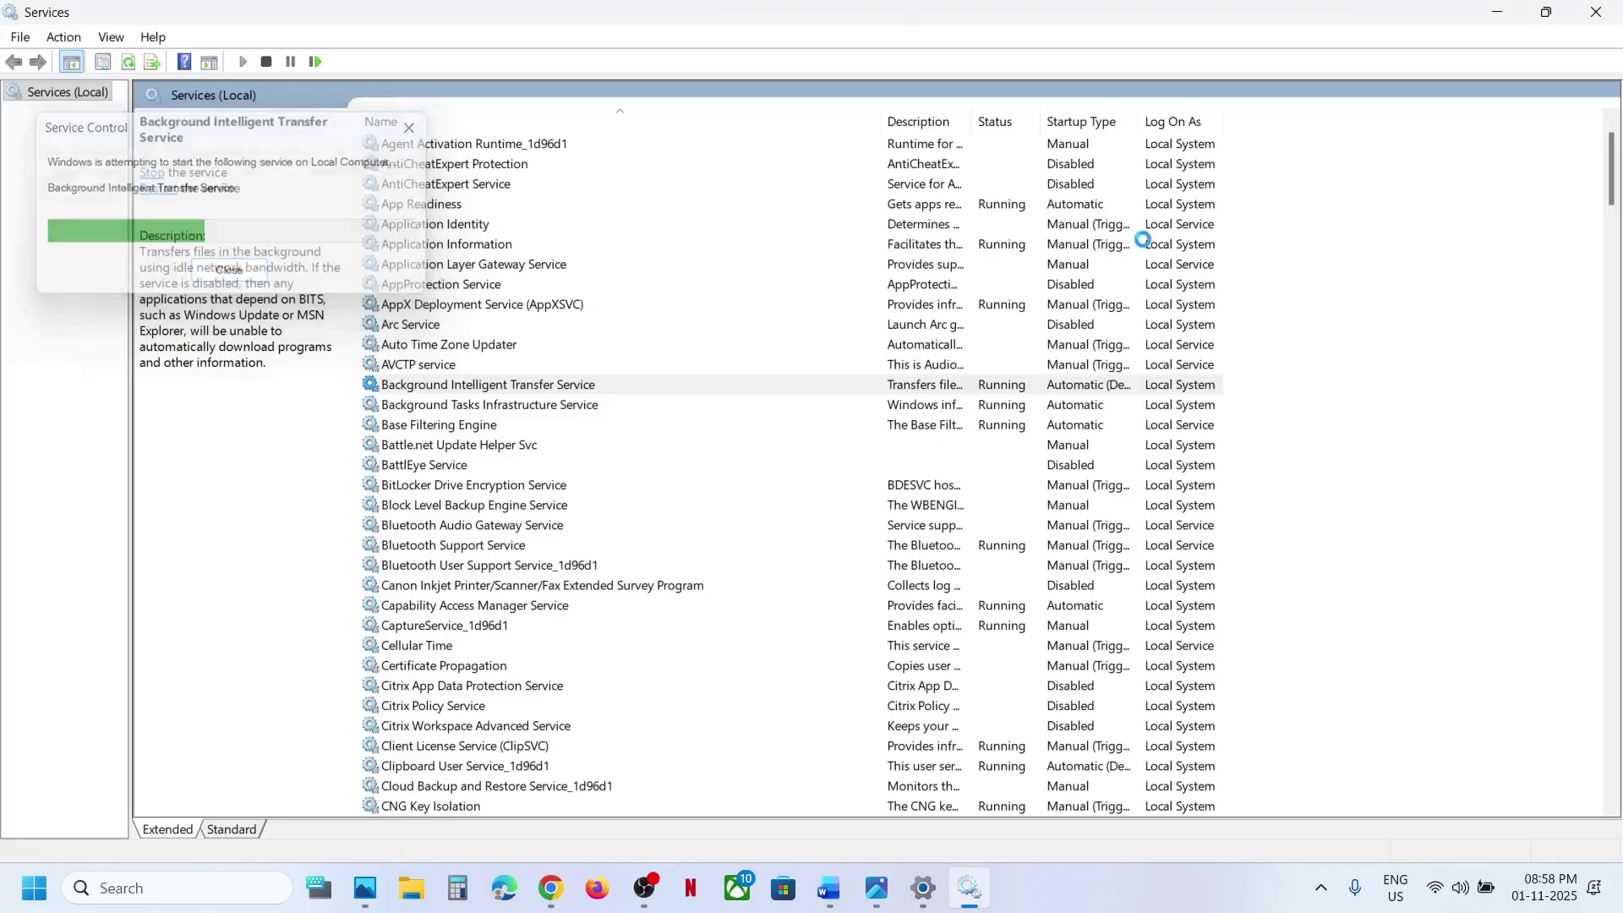
left_click(1608, 14)
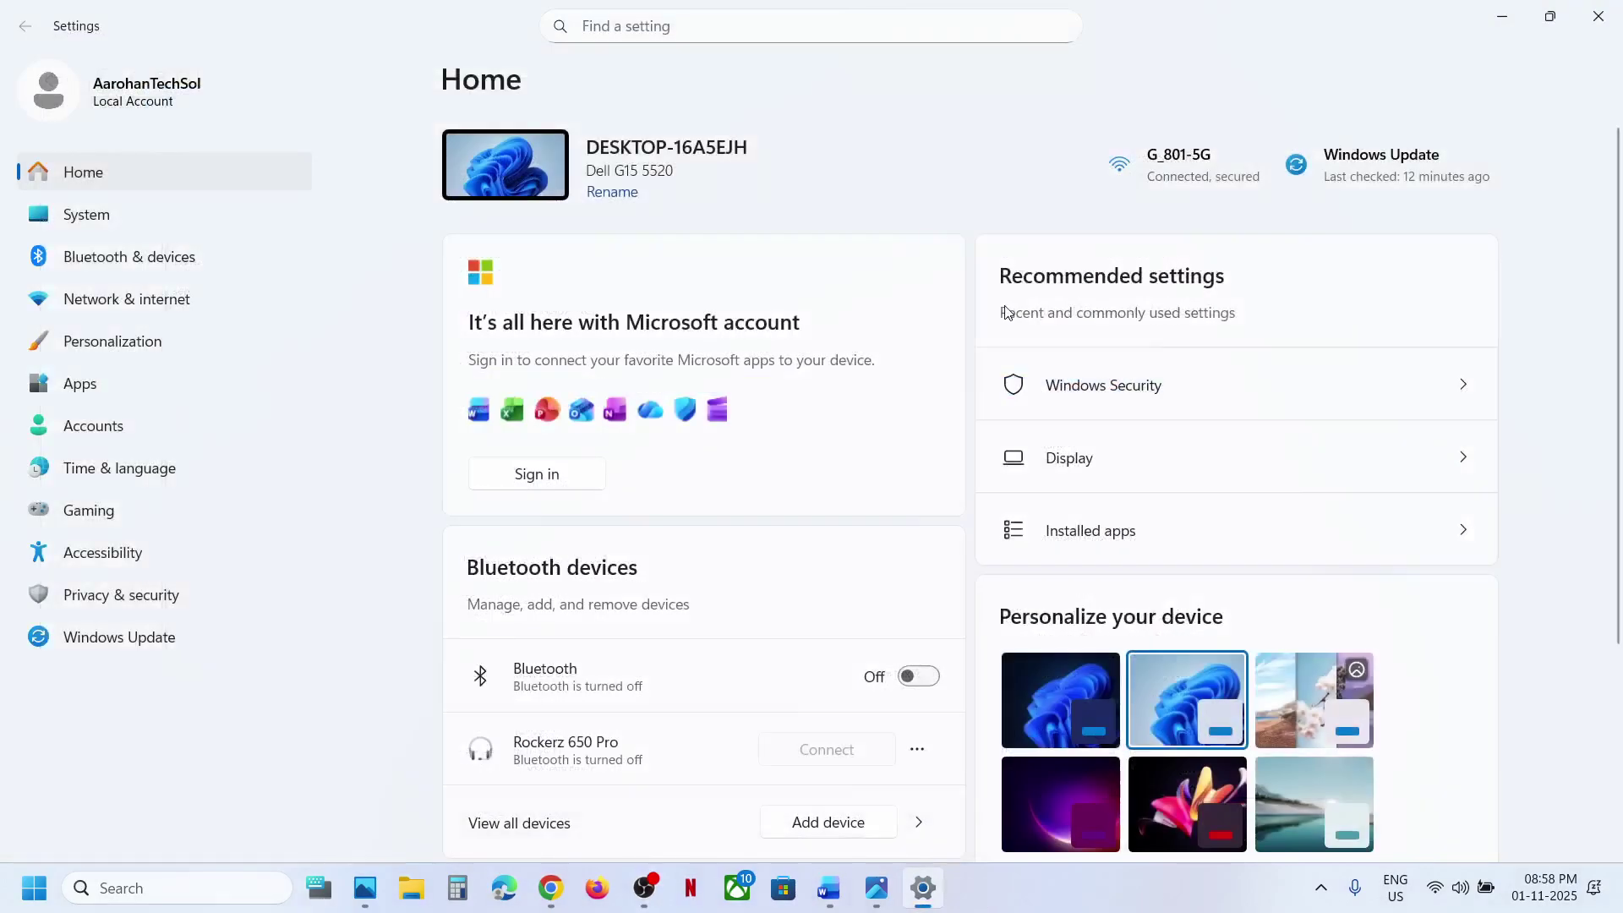
- Check Step 2 in the Word notes, and in the Windows Update settings pause updates for 1 week and resume them
left_click(829, 888)
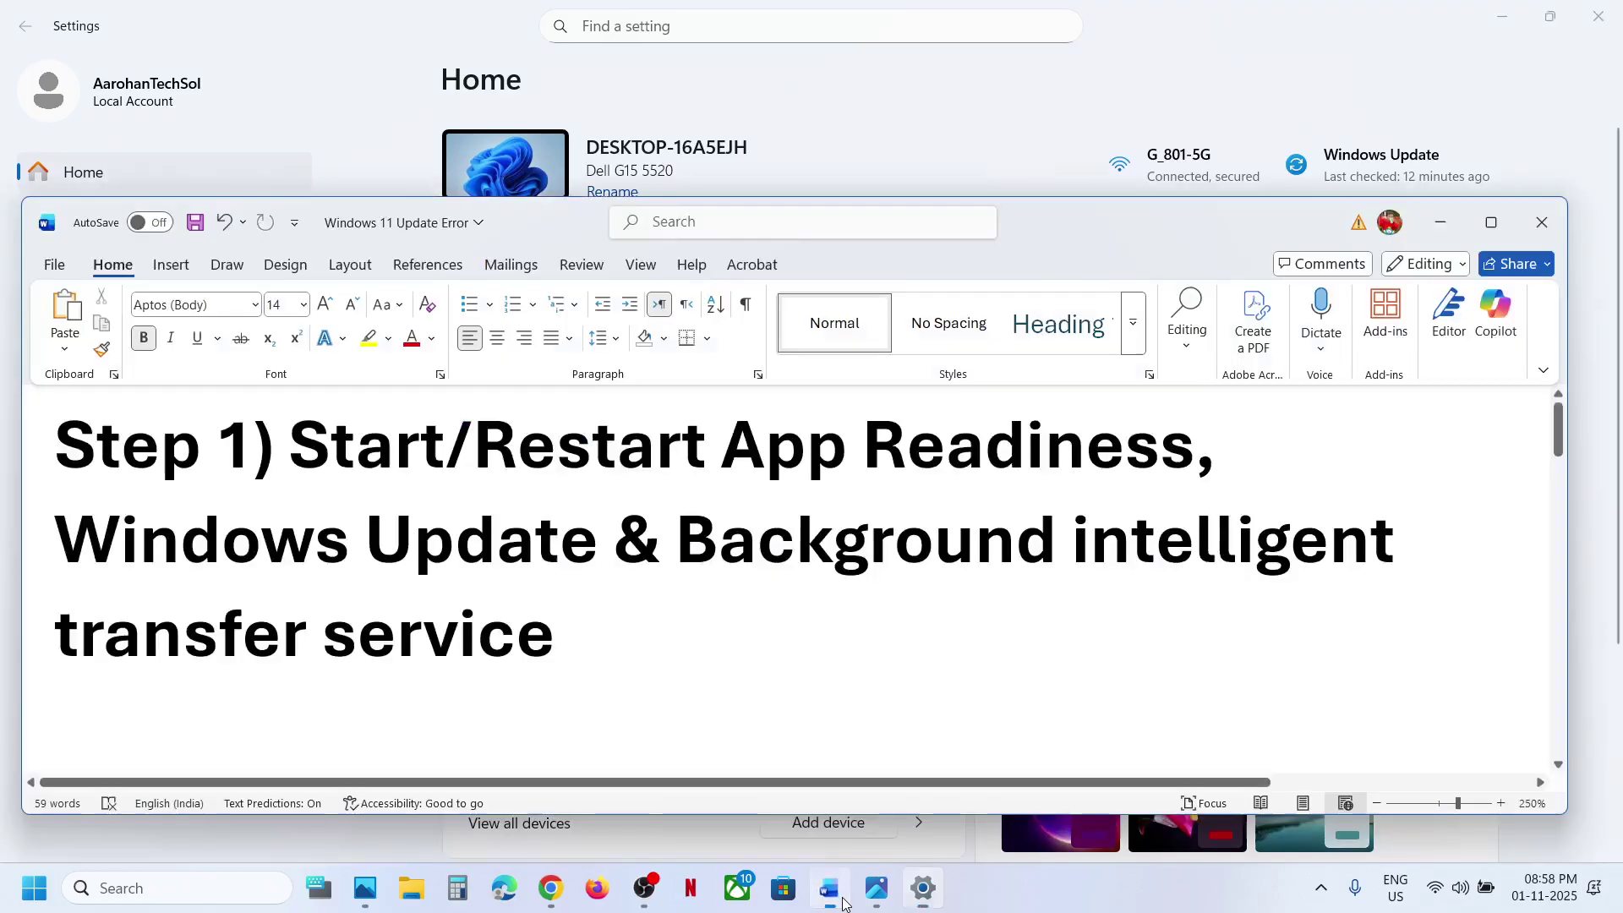
scroll(540, 615, "down", 2)
scroll(541, 615, "down", 2)
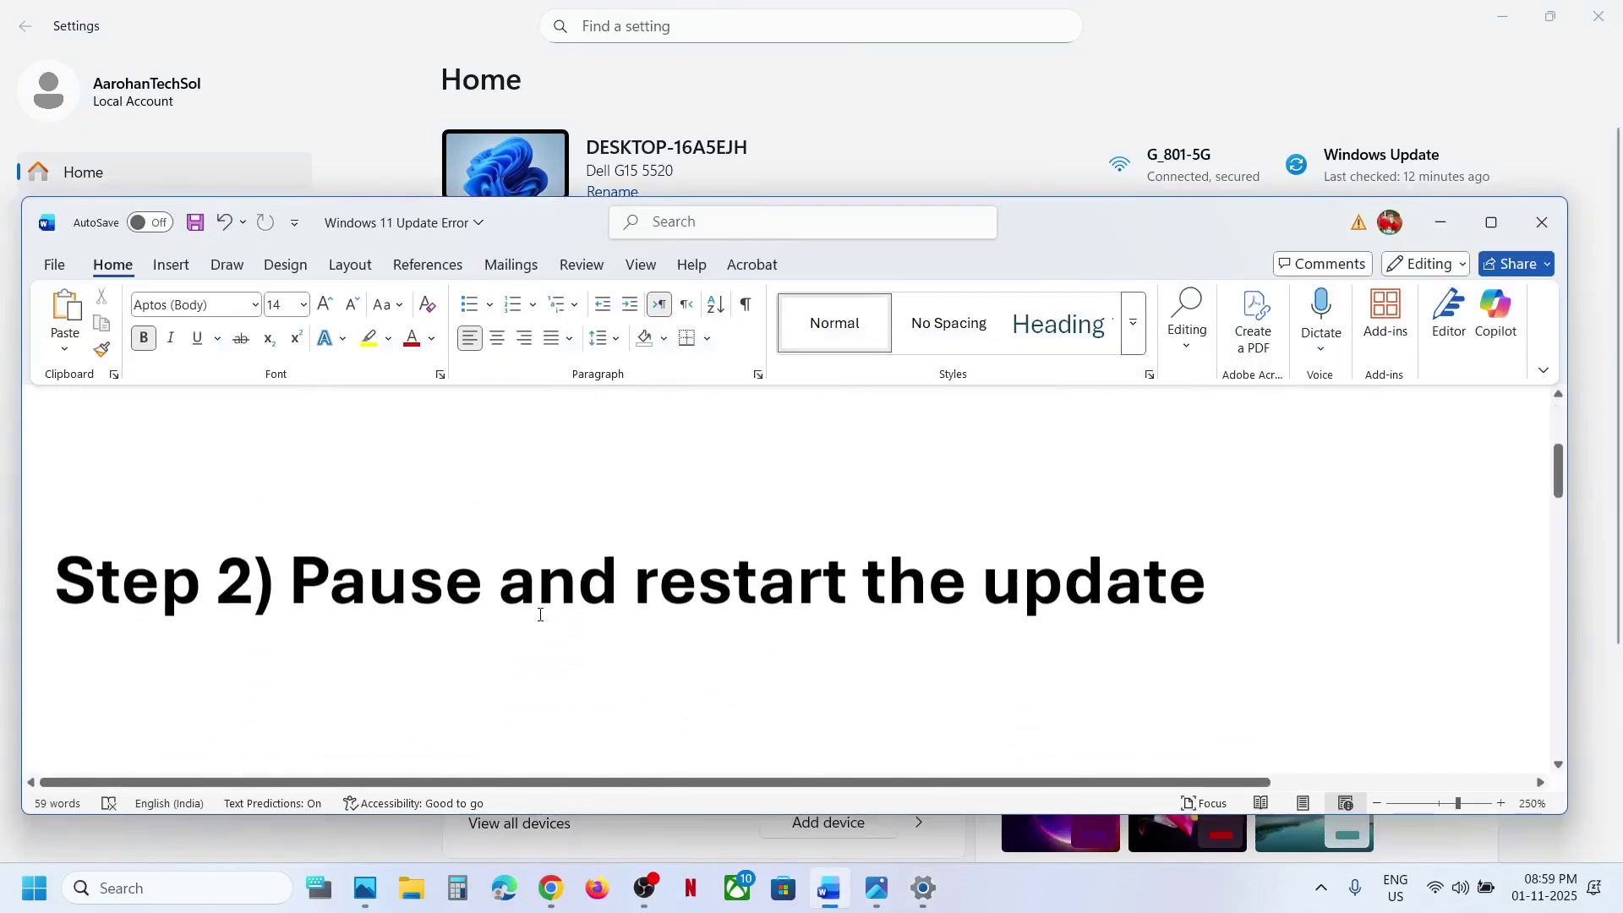
left_click(783, 116)
left_click(137, 637)
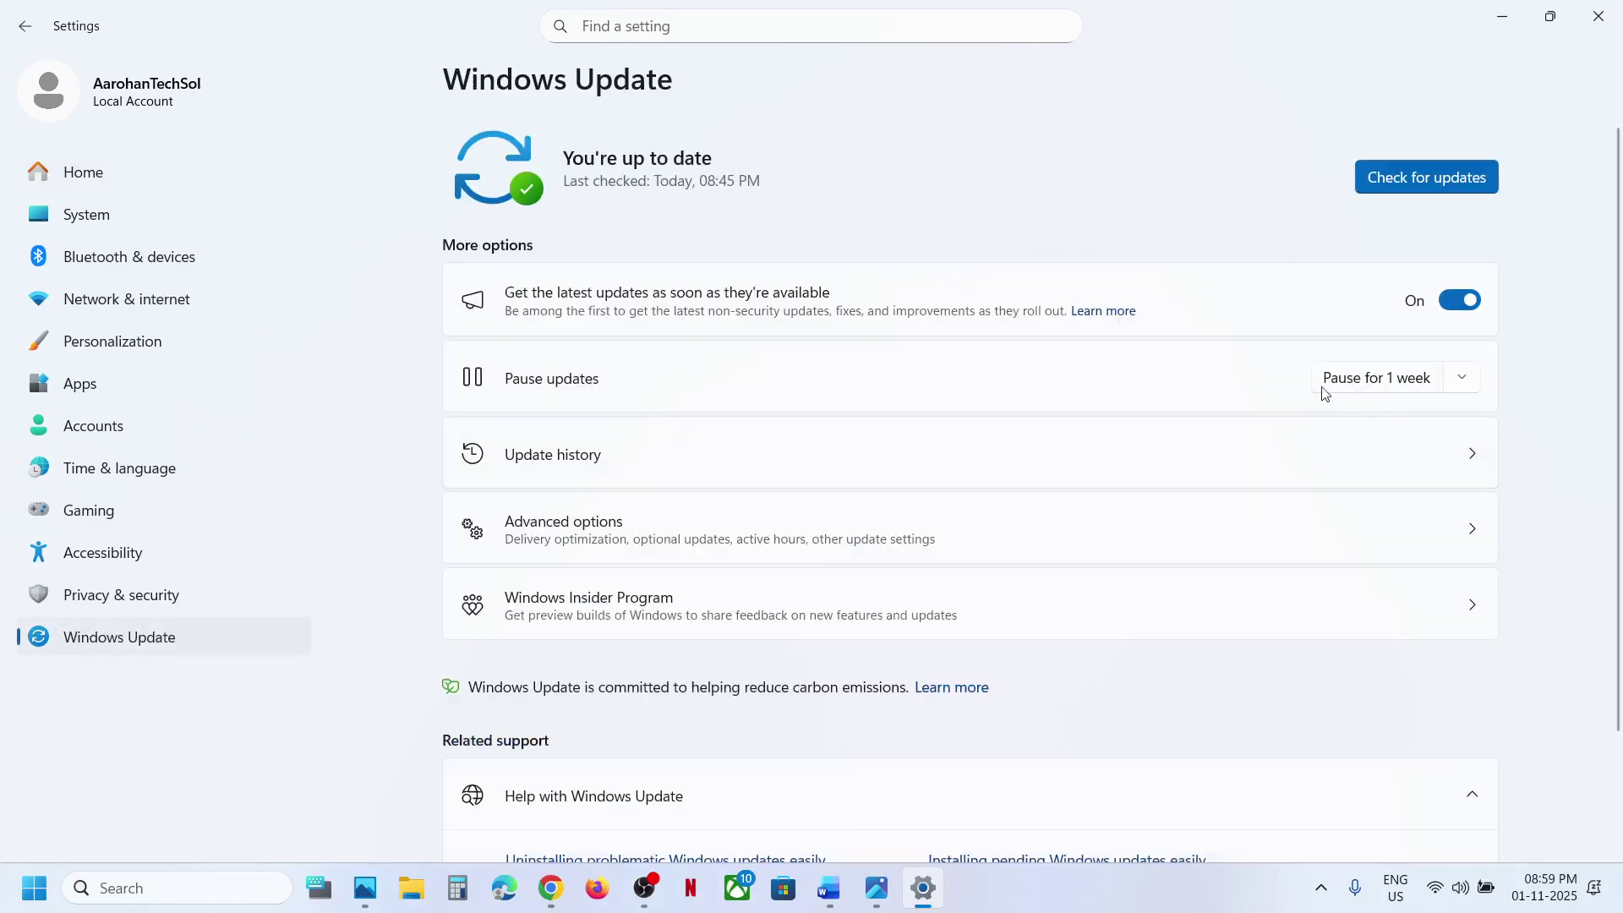
left_click(1345, 390)
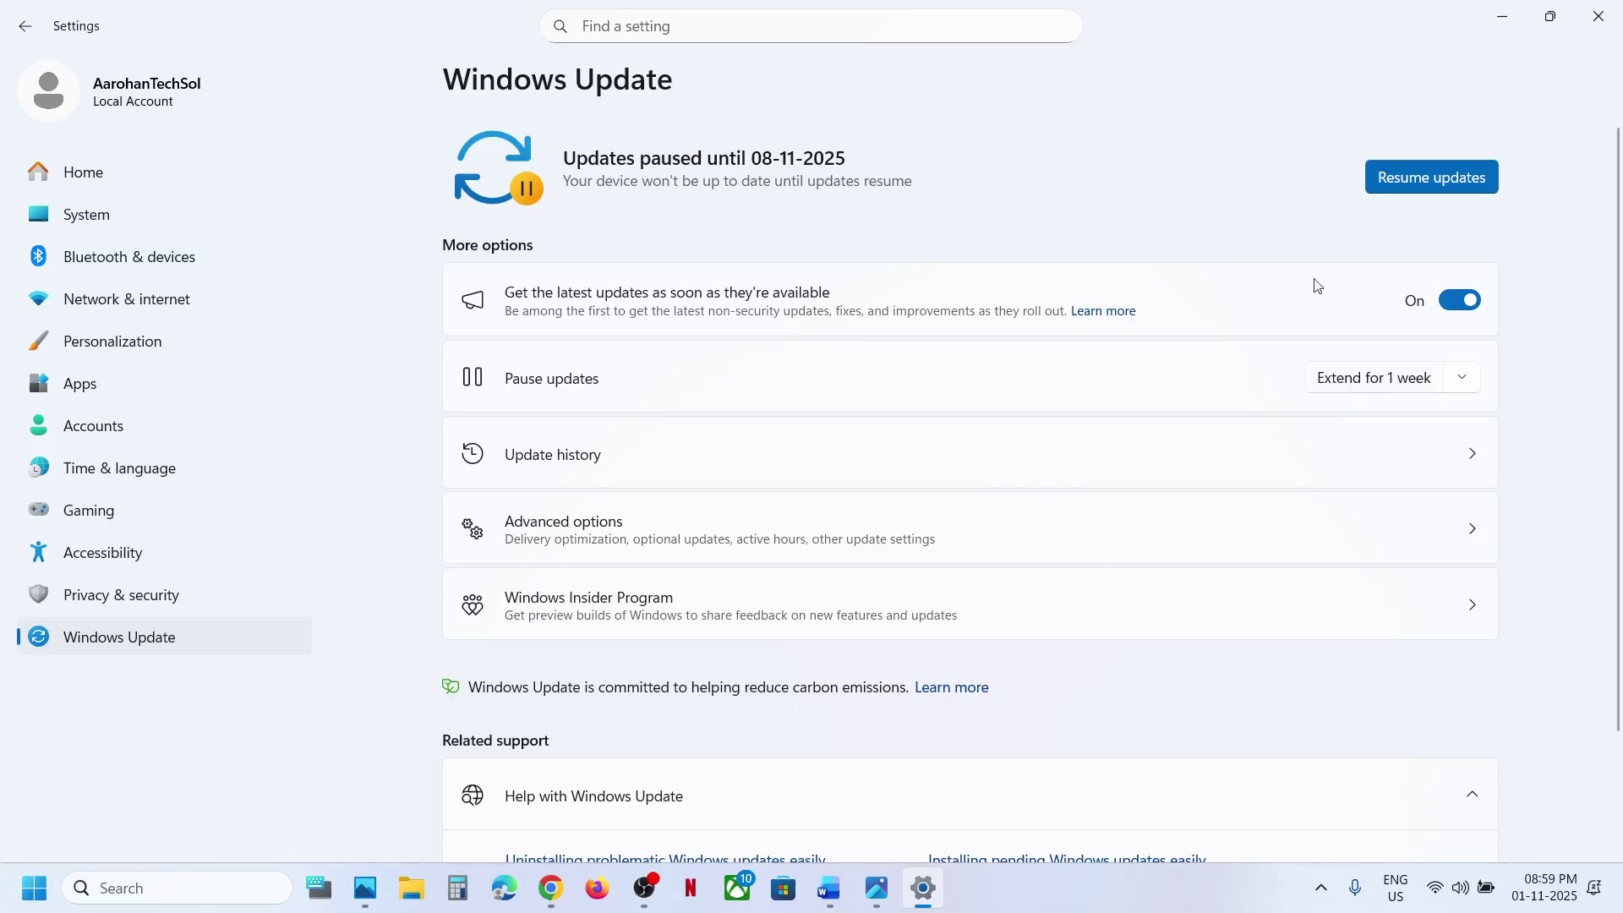
left_click(1428, 181)
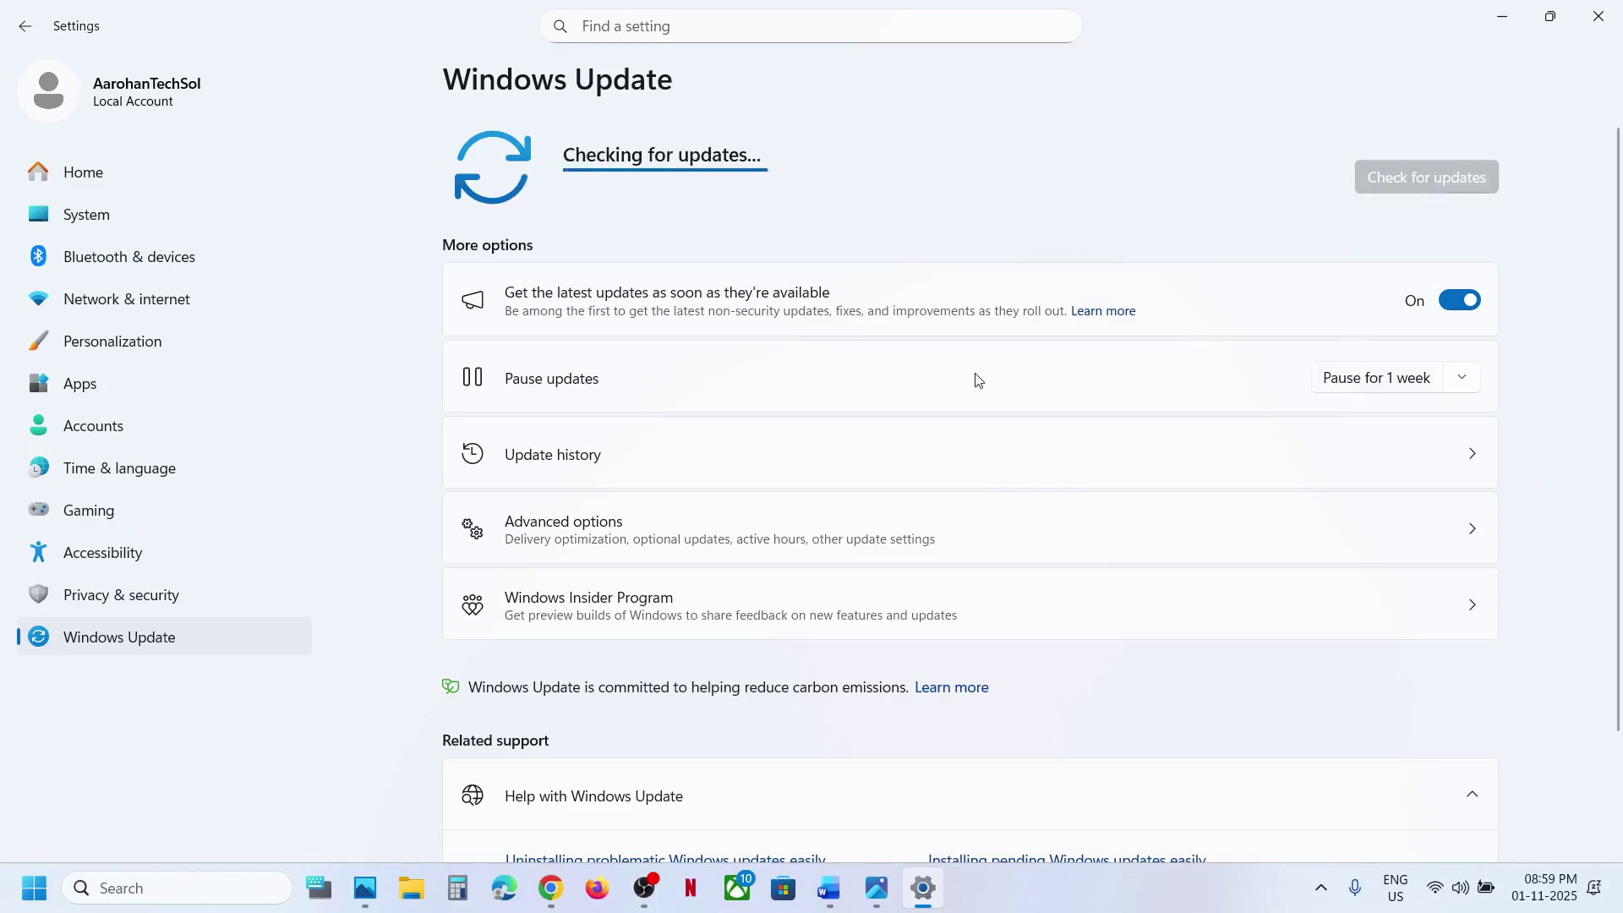
- Check Step 3 in the Word notes for the SFC and DISM commands, and open Command Prompt as administrator
left_click(837, 893)
scroll(620, 651, "down", 5)
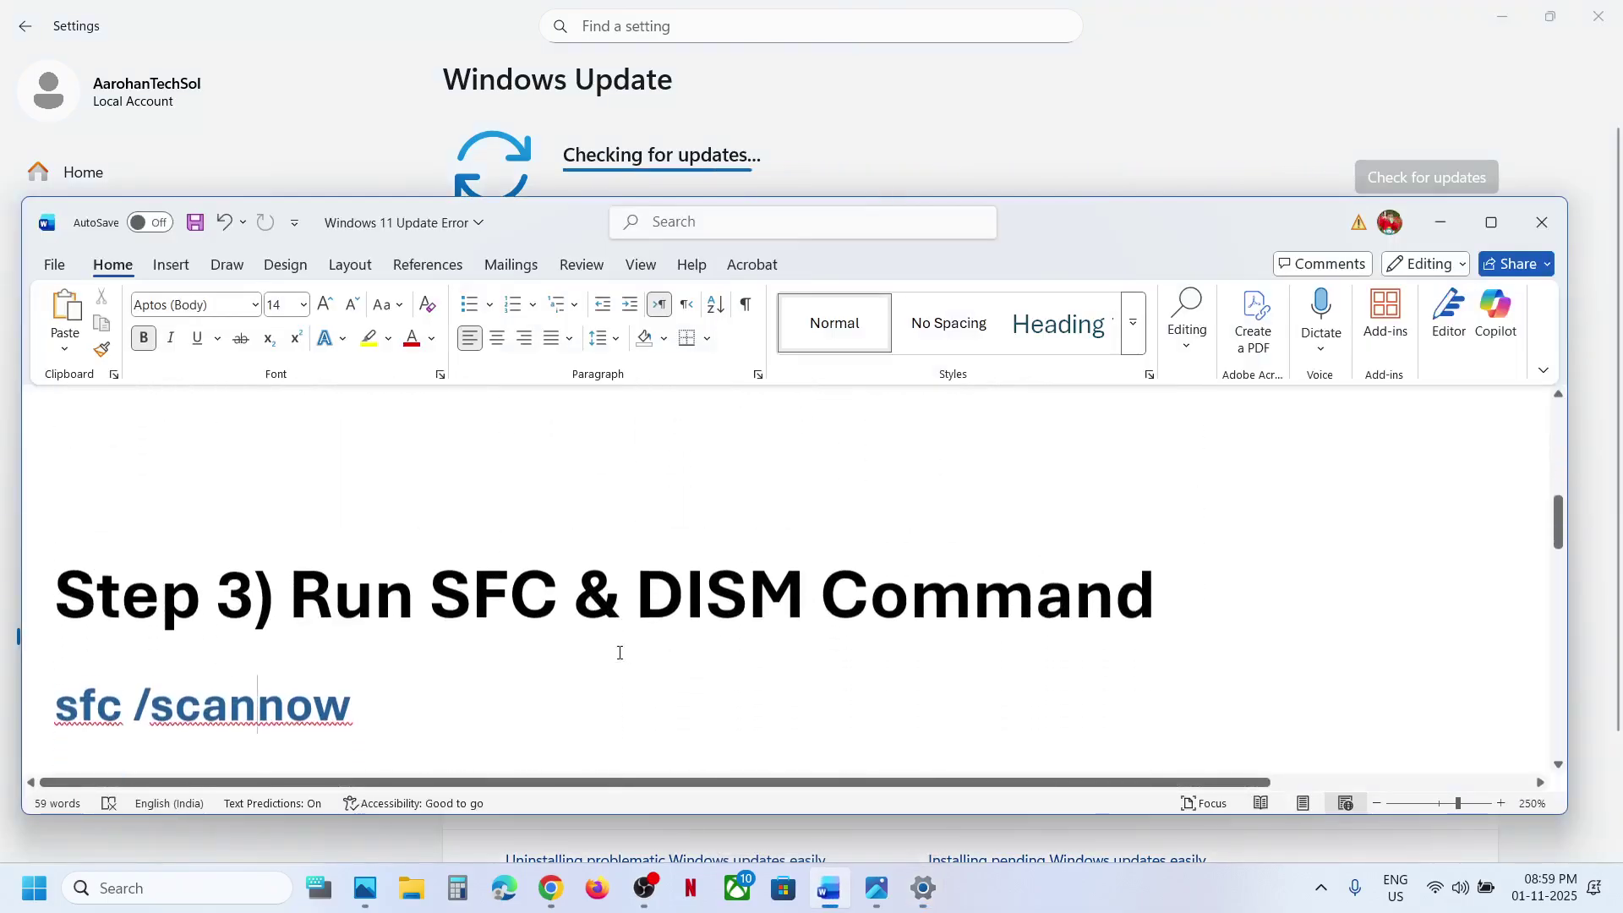
scroll(620, 651, "down", 2)
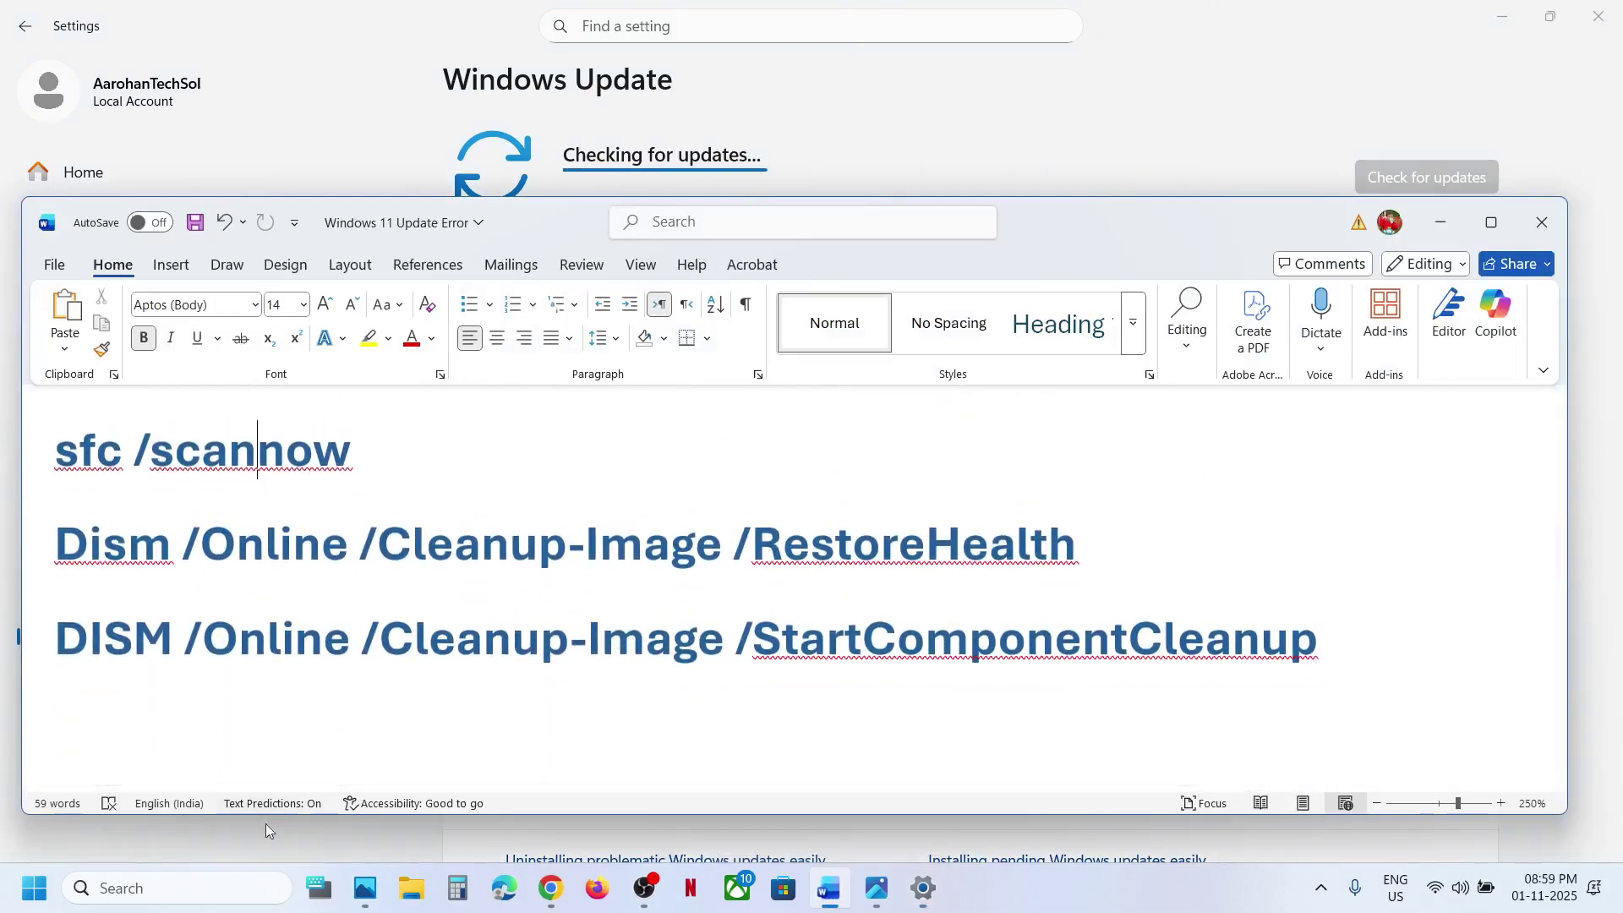
left_click(173, 889)
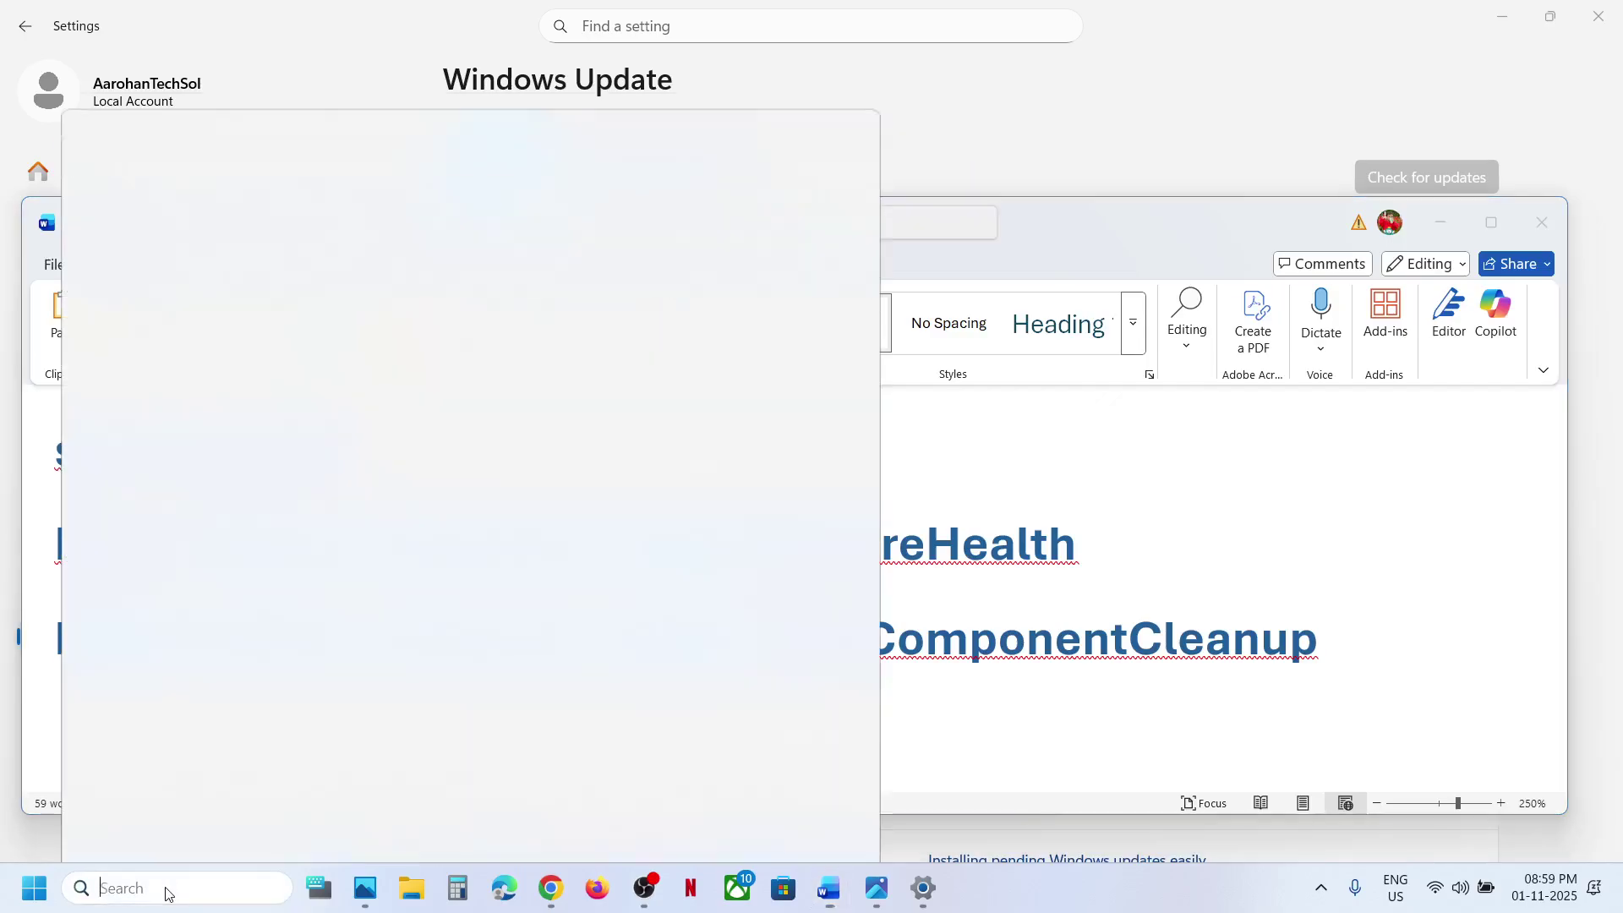
type("control Panelcmd")
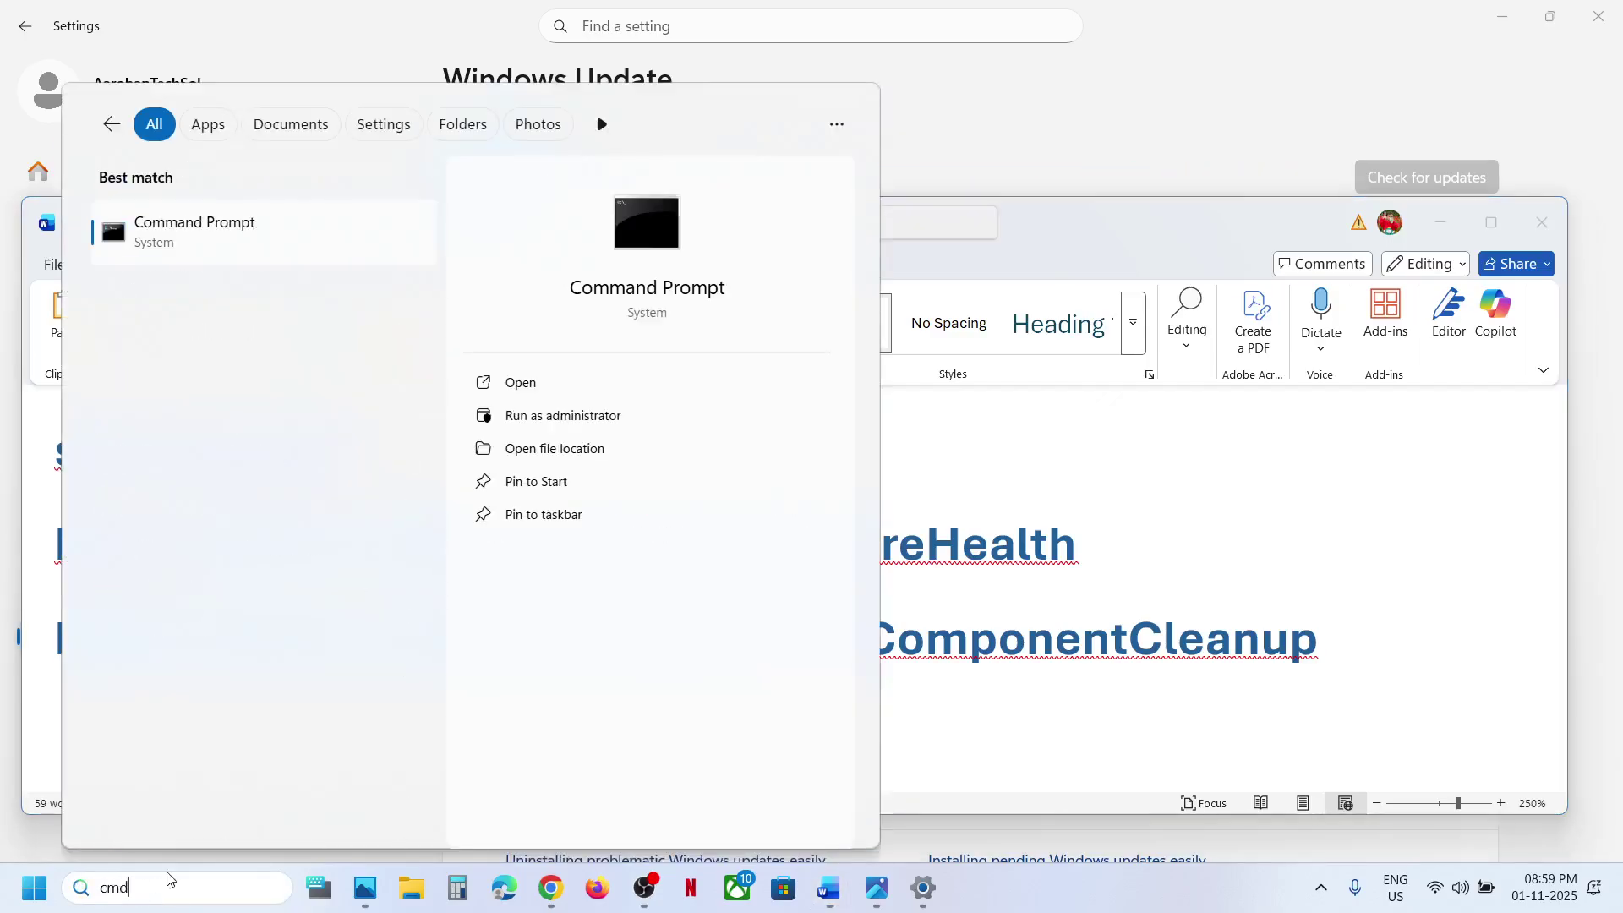
right_click(196, 247)
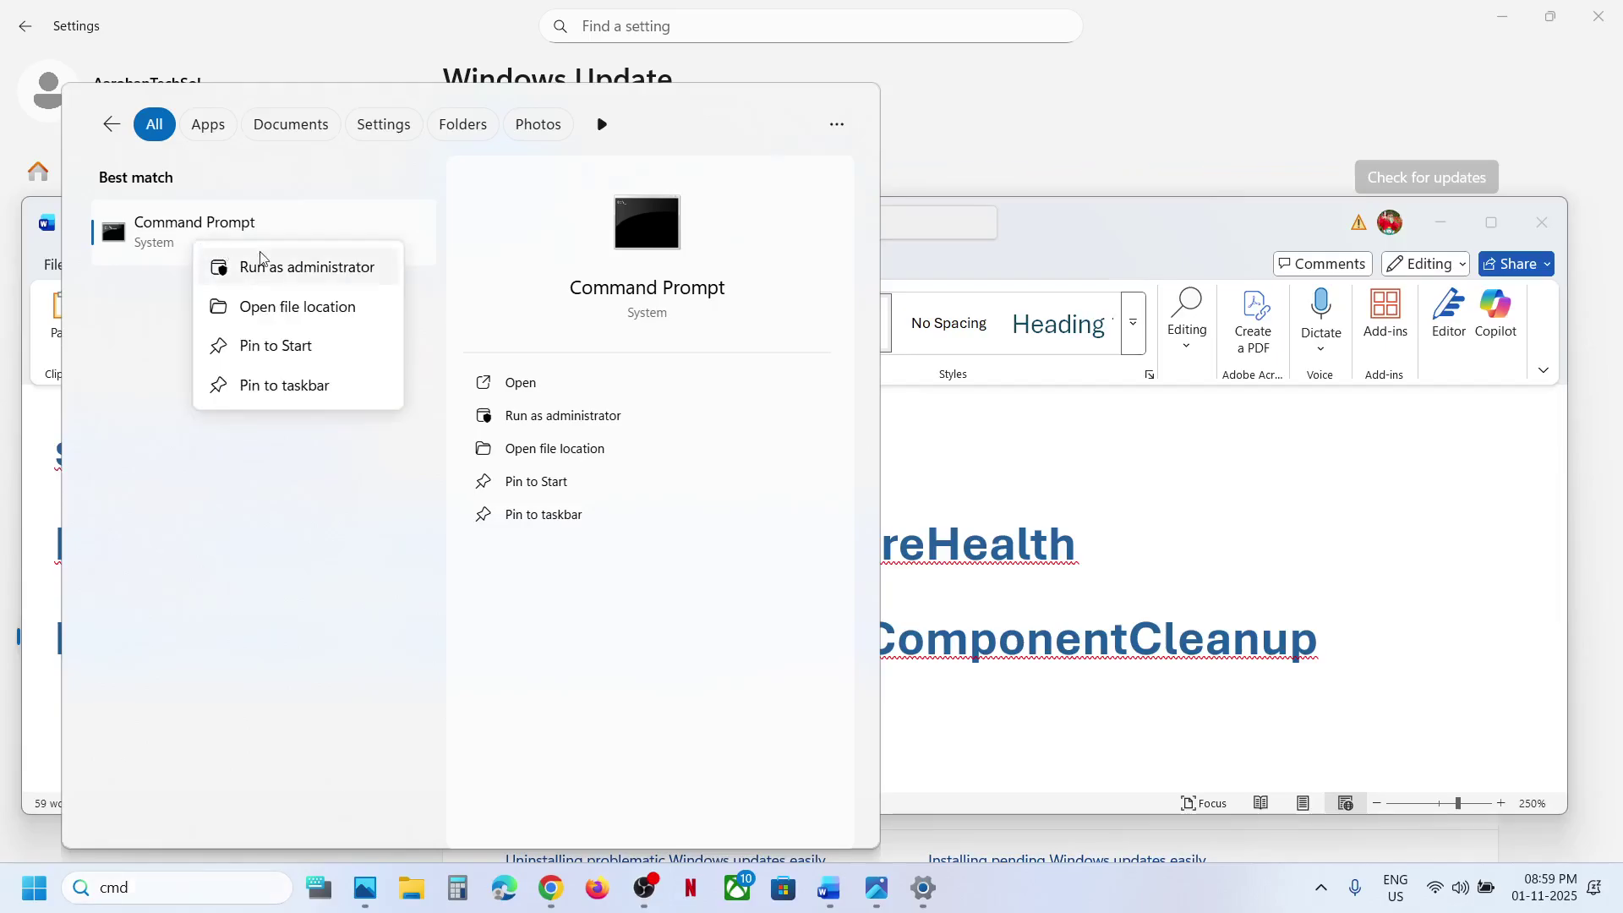
left_click(312, 269)
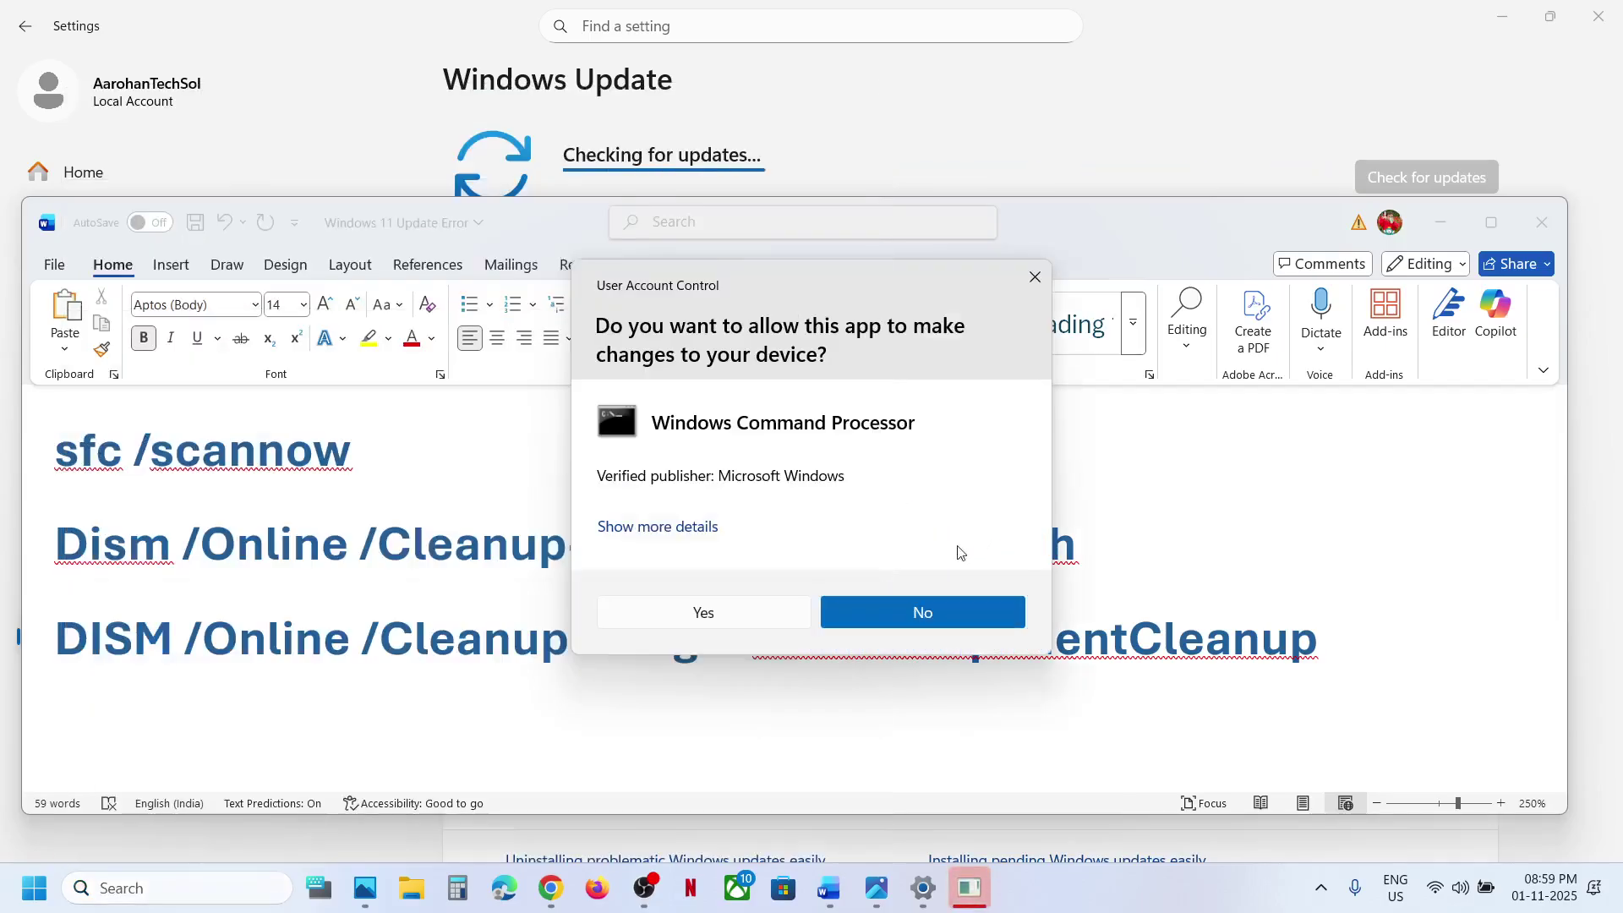
left_click(769, 612)
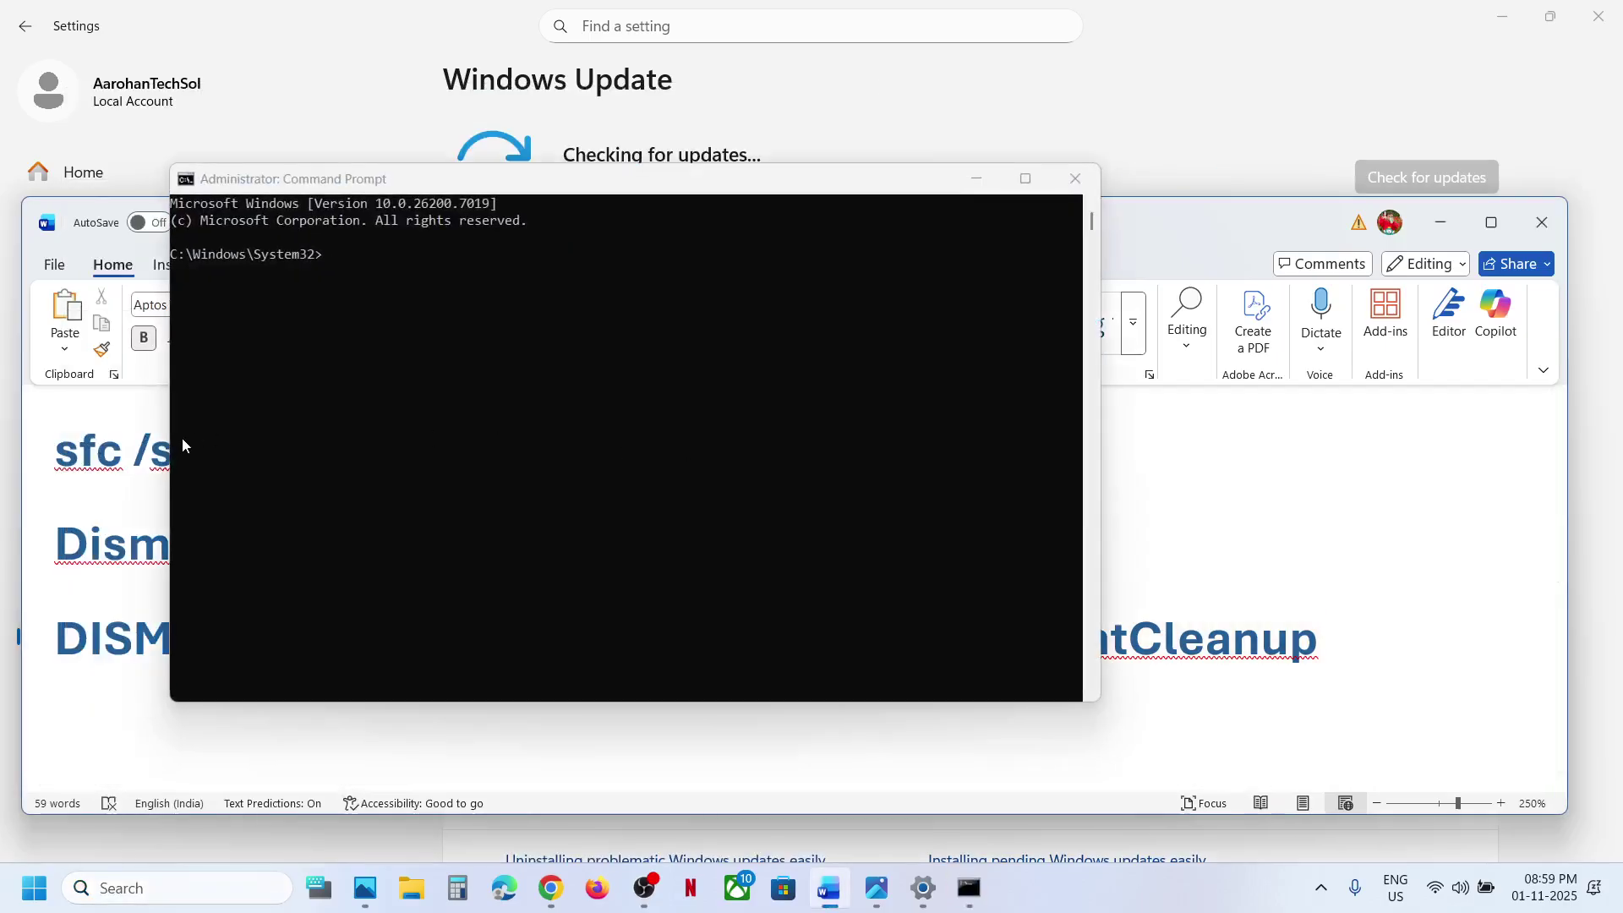
- Copy the sfc /scannow command from the notes and run it in the elevated Command Prompt
triple_click(134, 453)
key("ctrl+c")
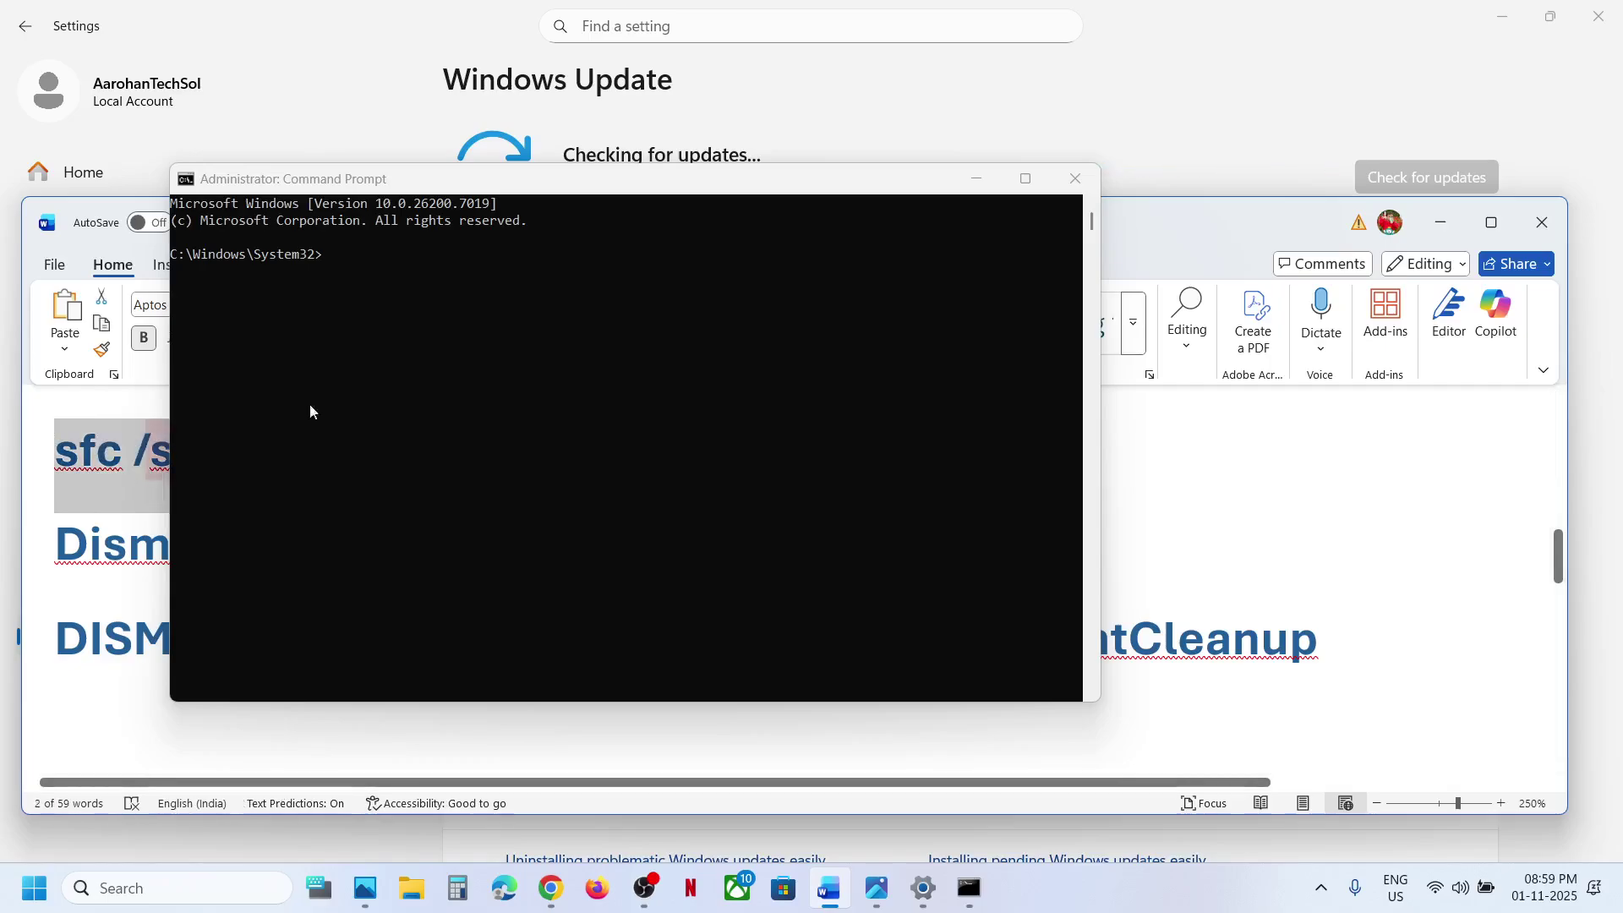
left_click(517, 388)
key("ctrl+v")
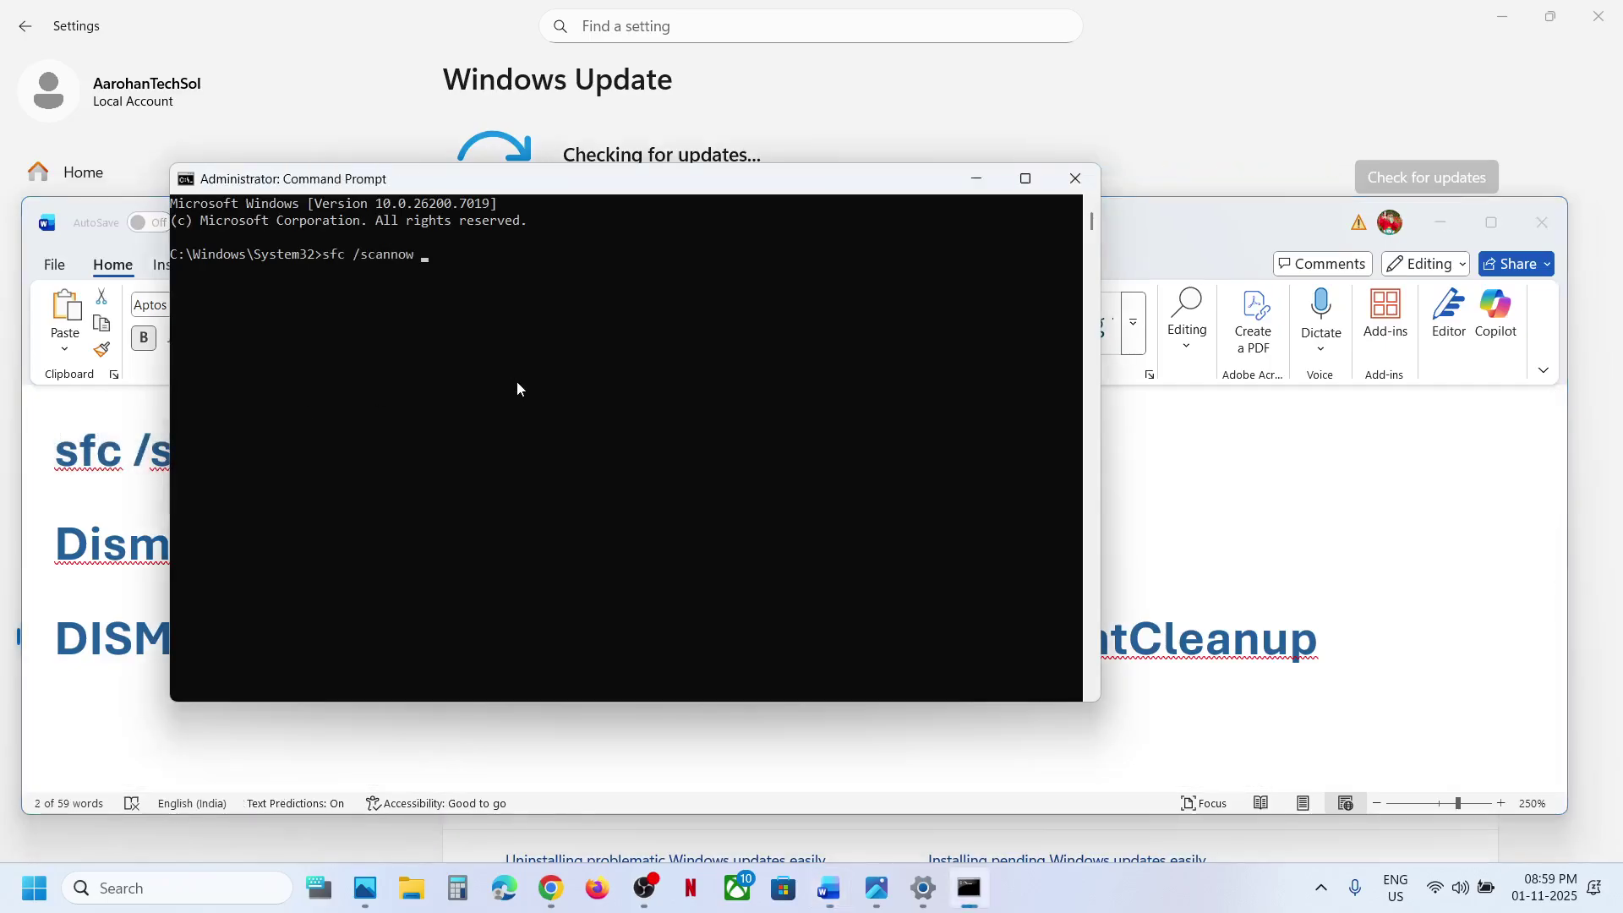
key("Return")
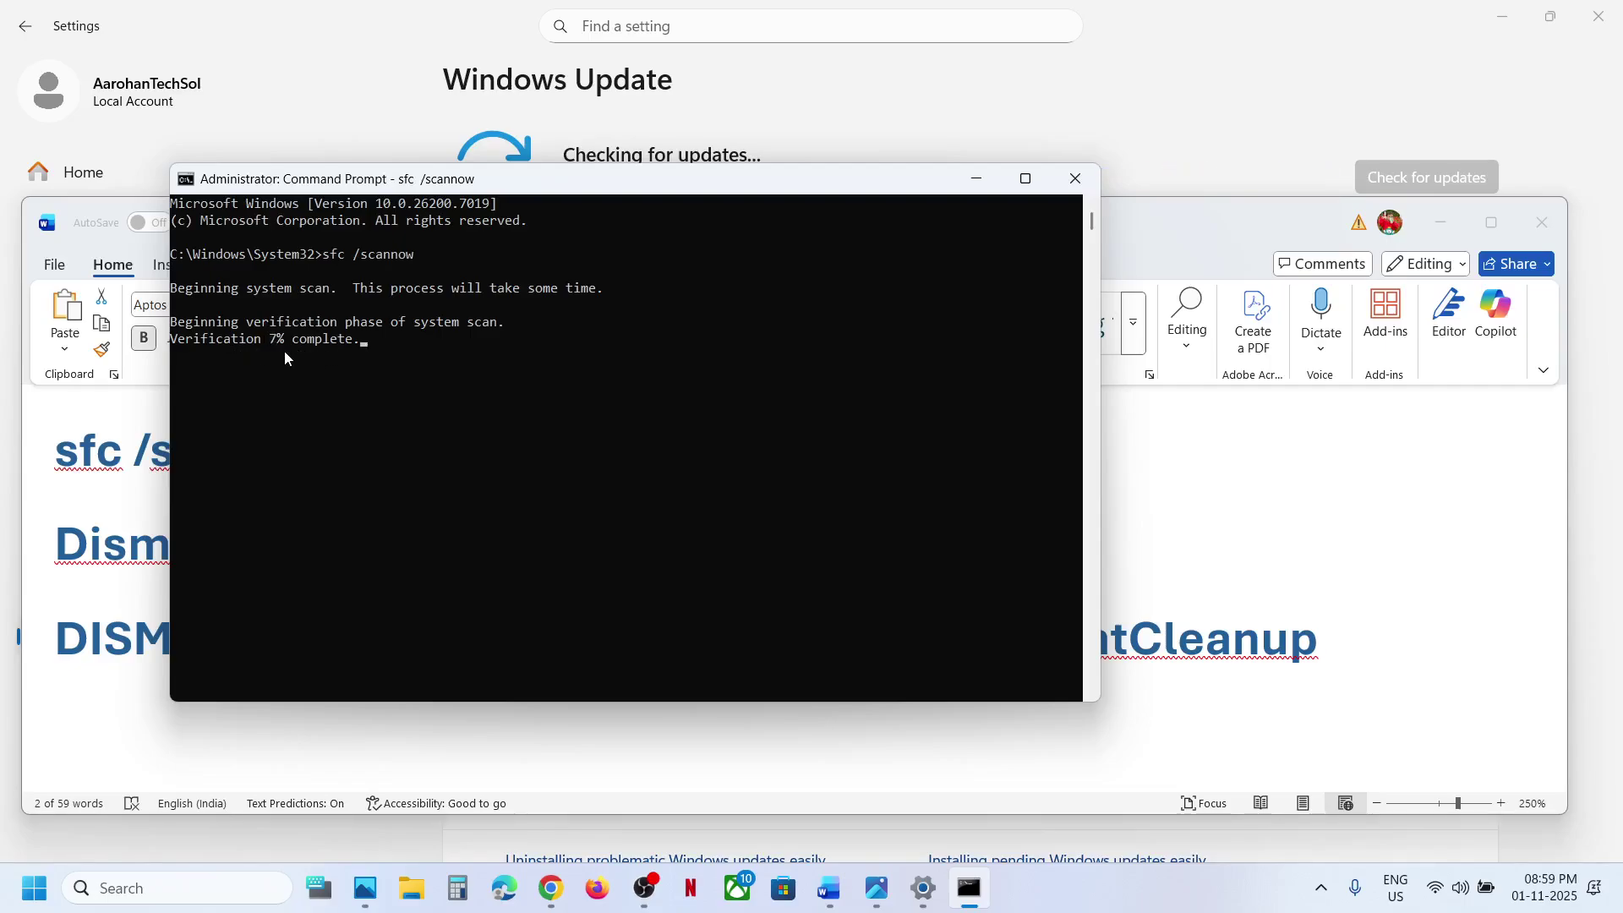
- Review the DISM RestoreHealth and StartComponentCleanup commands in the notes alongside the running scan, and view the computer's Restart option
key("alt+Tab")
triple_click(495, 542)
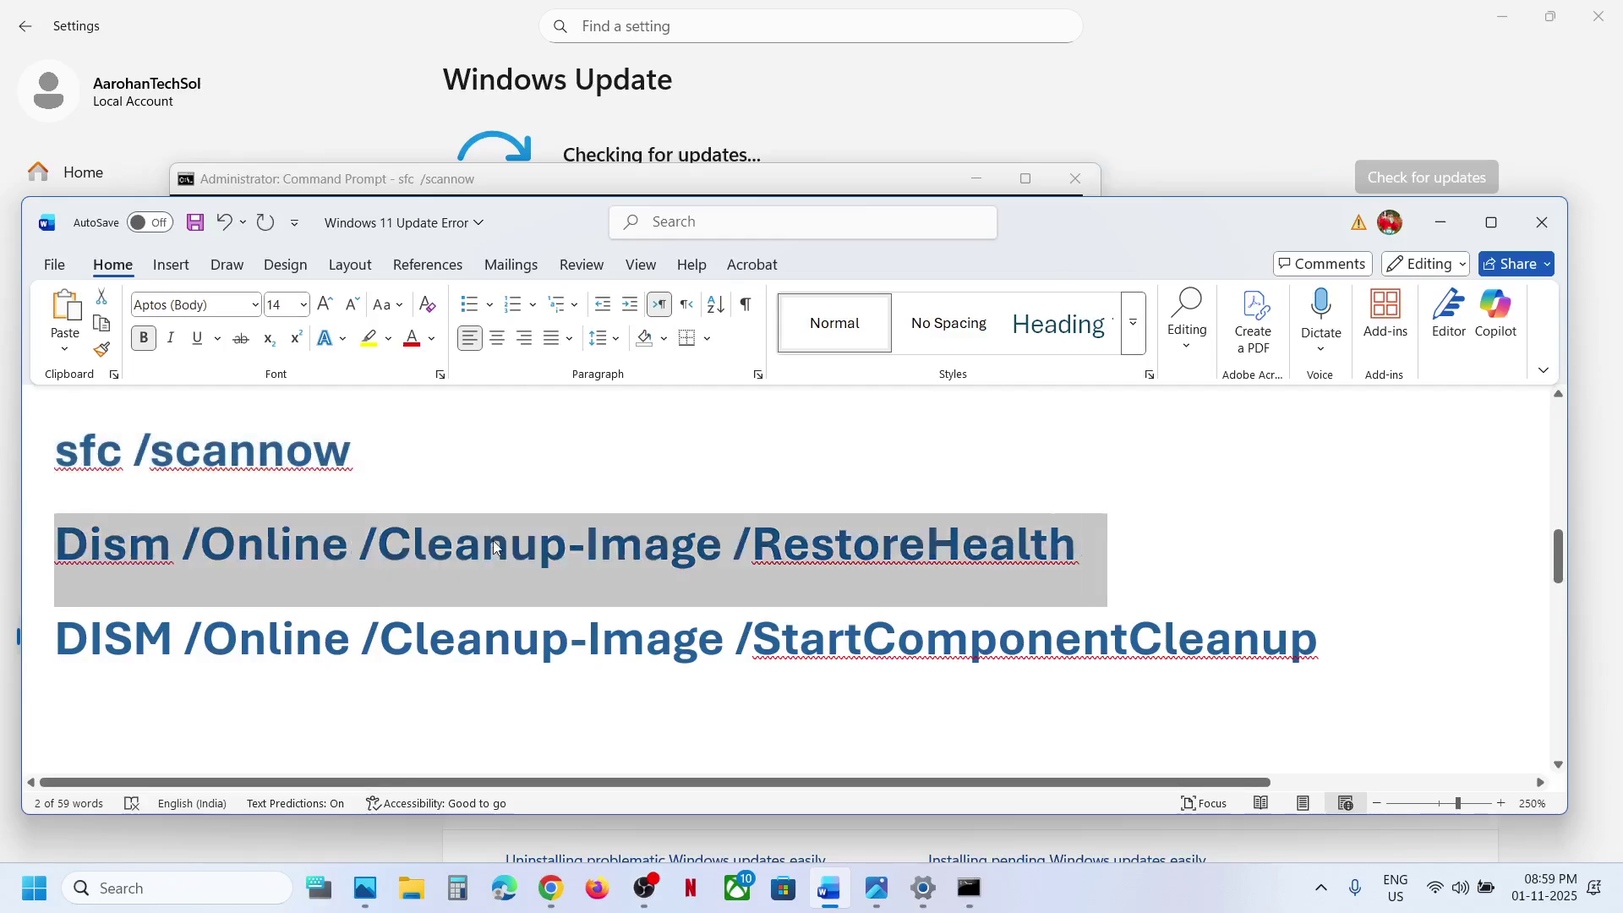
key("alt+Tab")
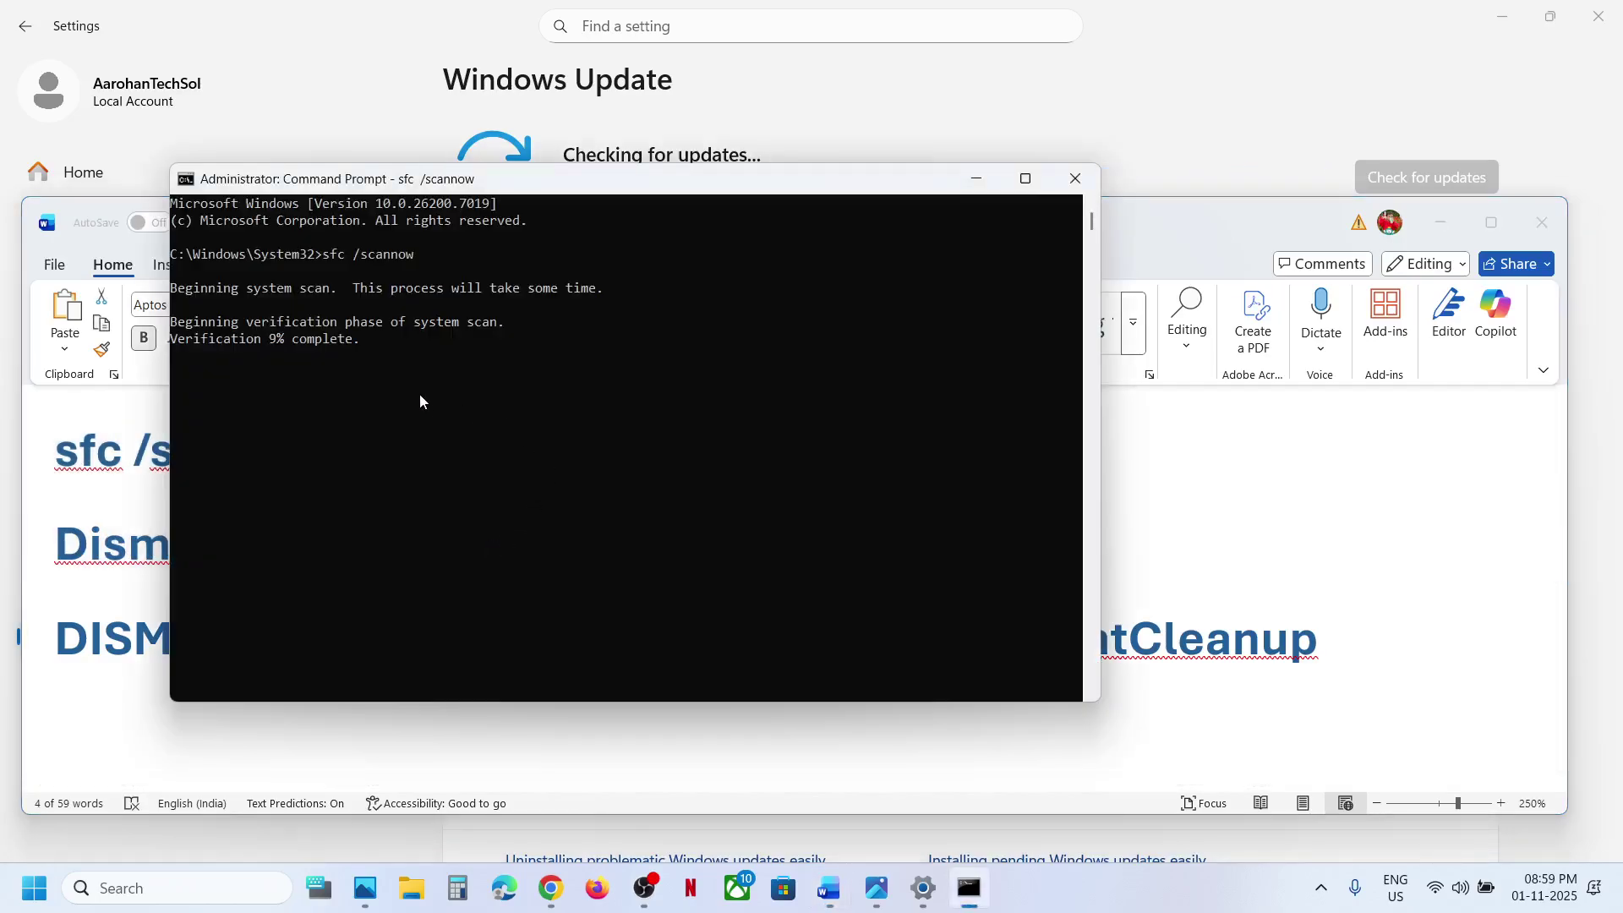
key("alt+Tab")
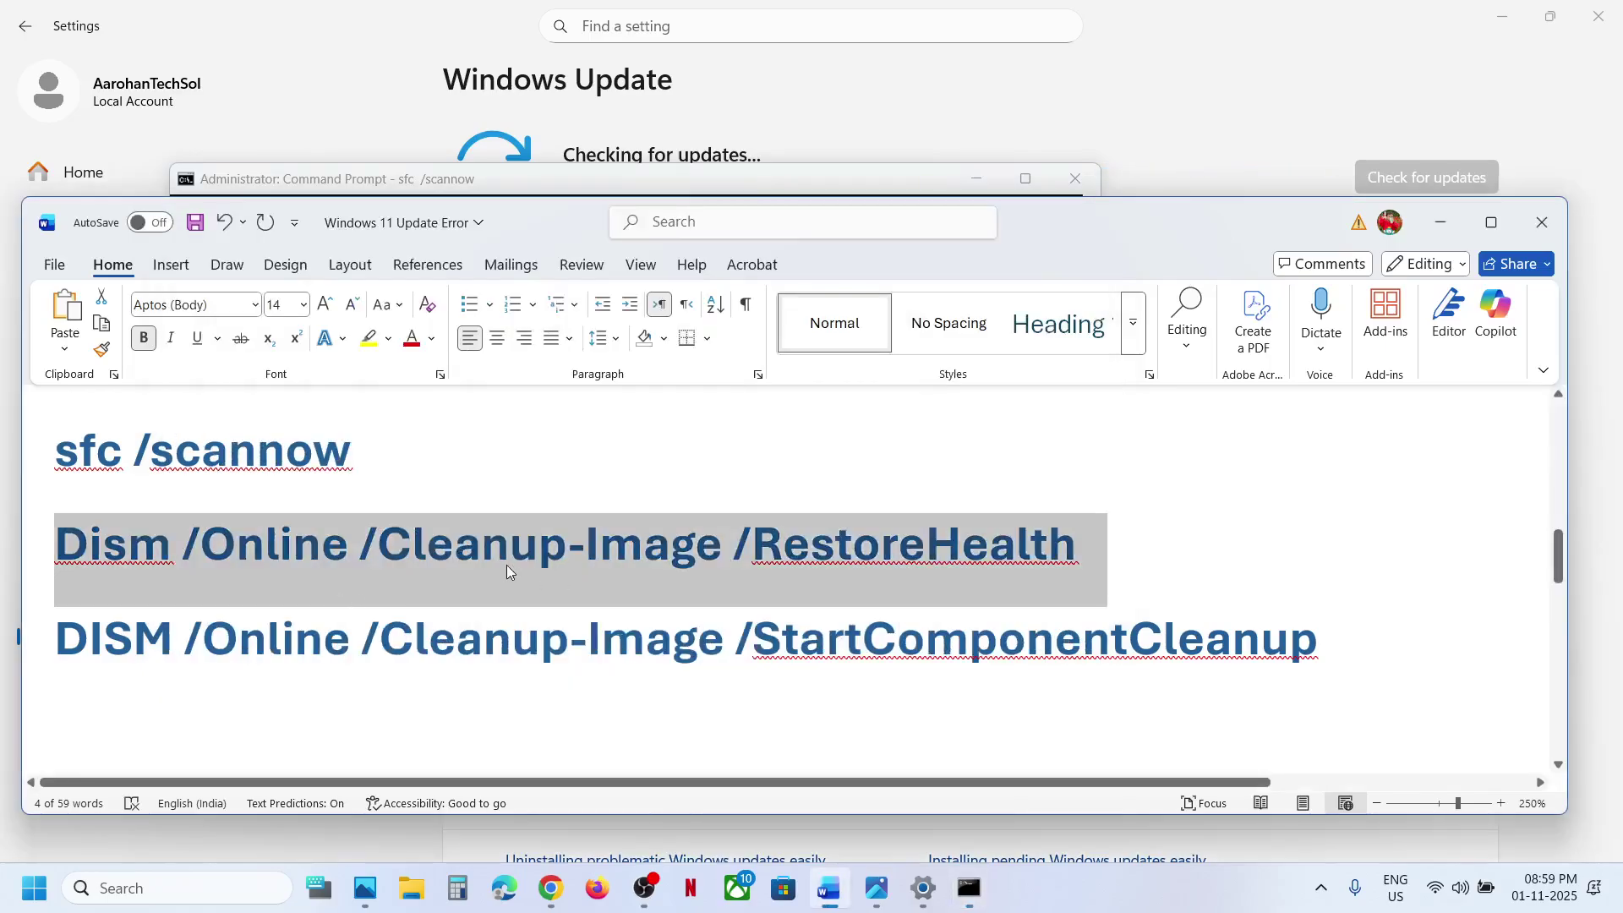
key("alt+Tab")
key("alt+Tab")
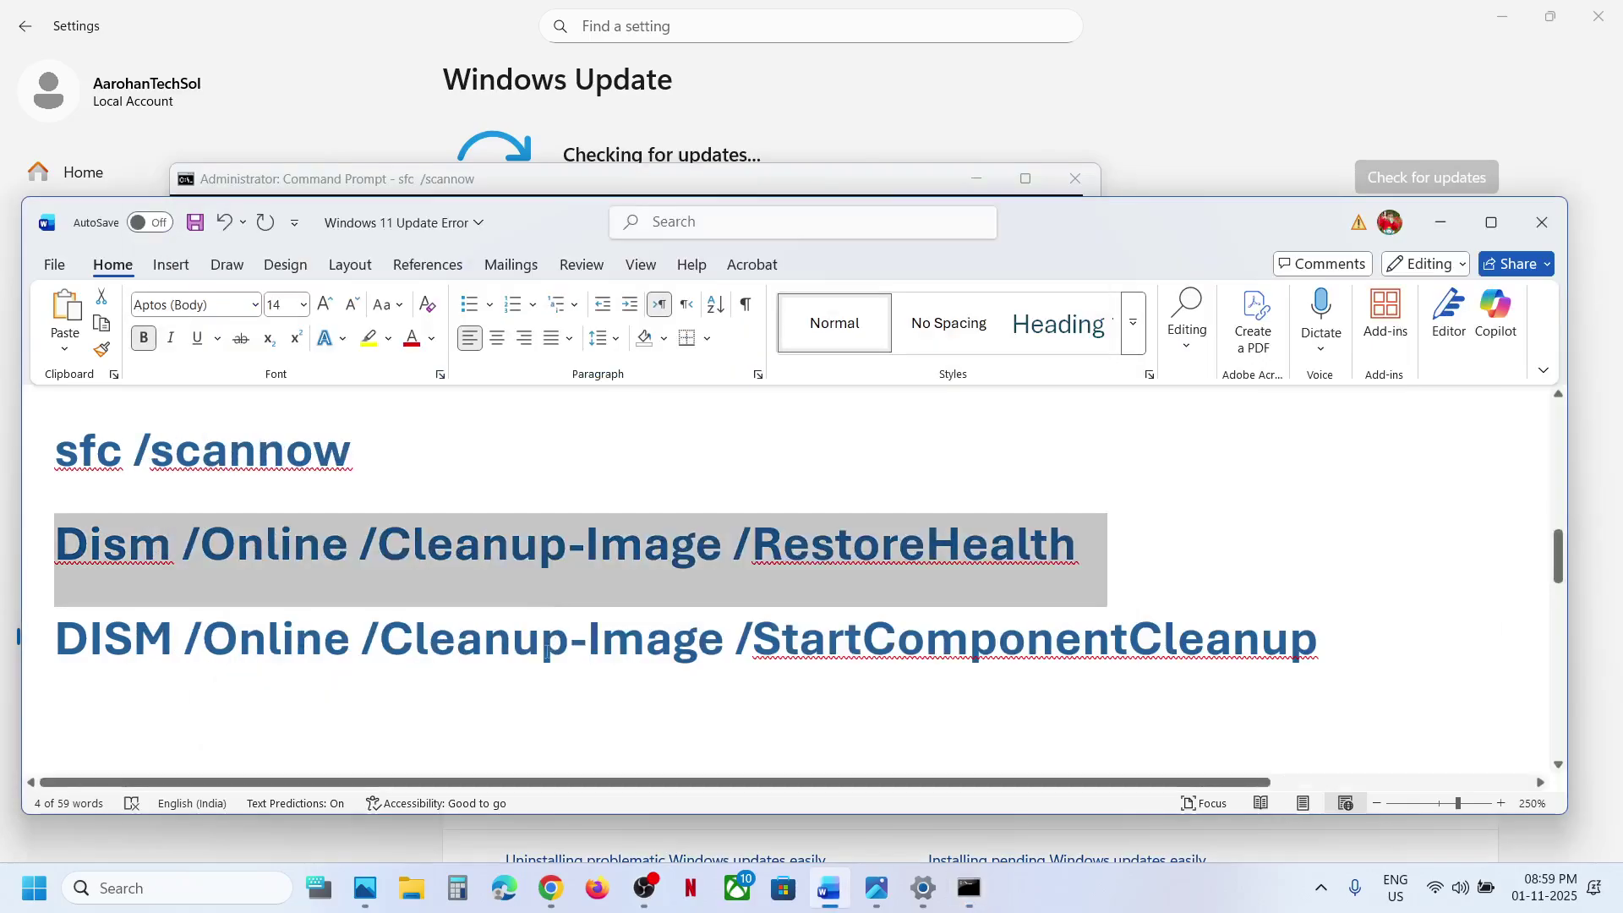
triple_click(548, 647)
key("alt+Tab")
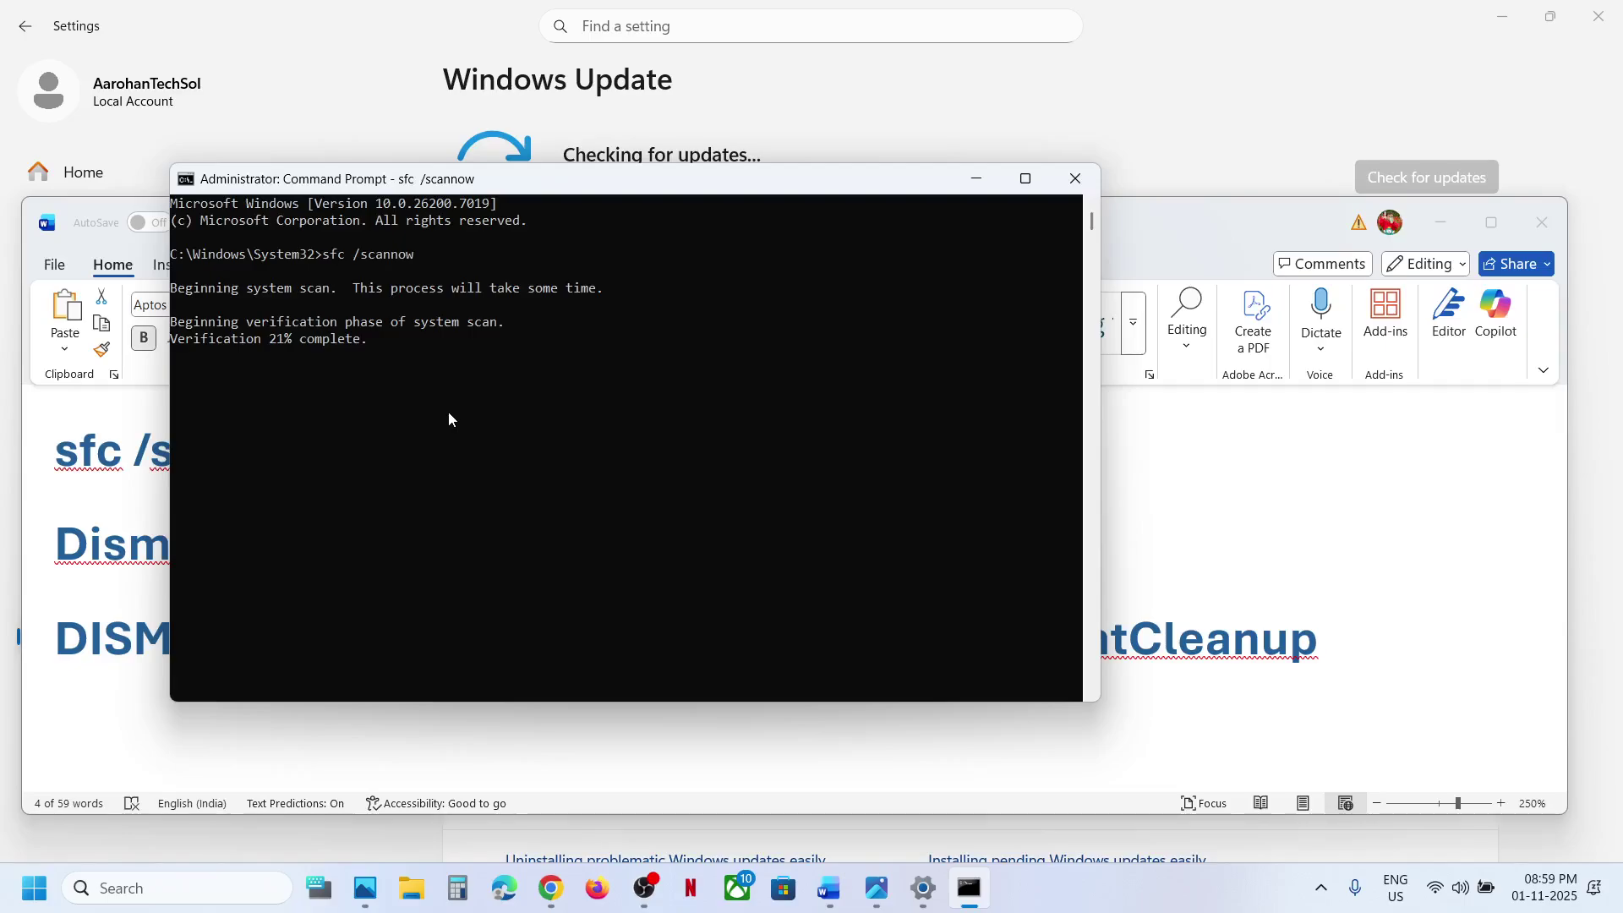
key("alt+Tab")
key("alt+Tab")
key("alt+Tab")
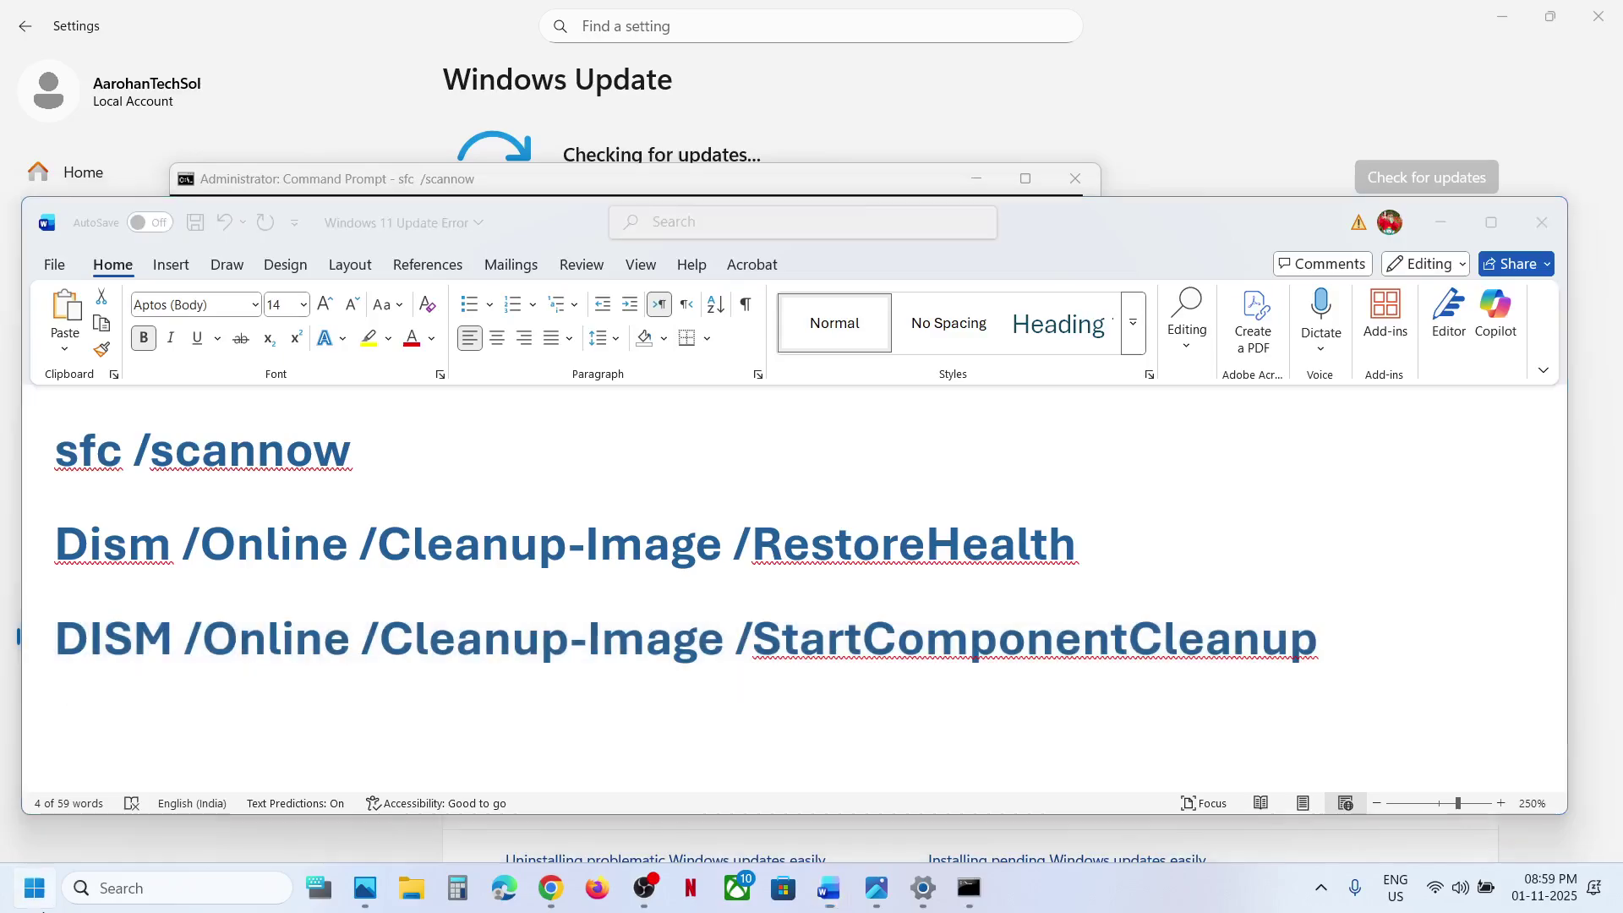
key("super")
left_click(615, 815)
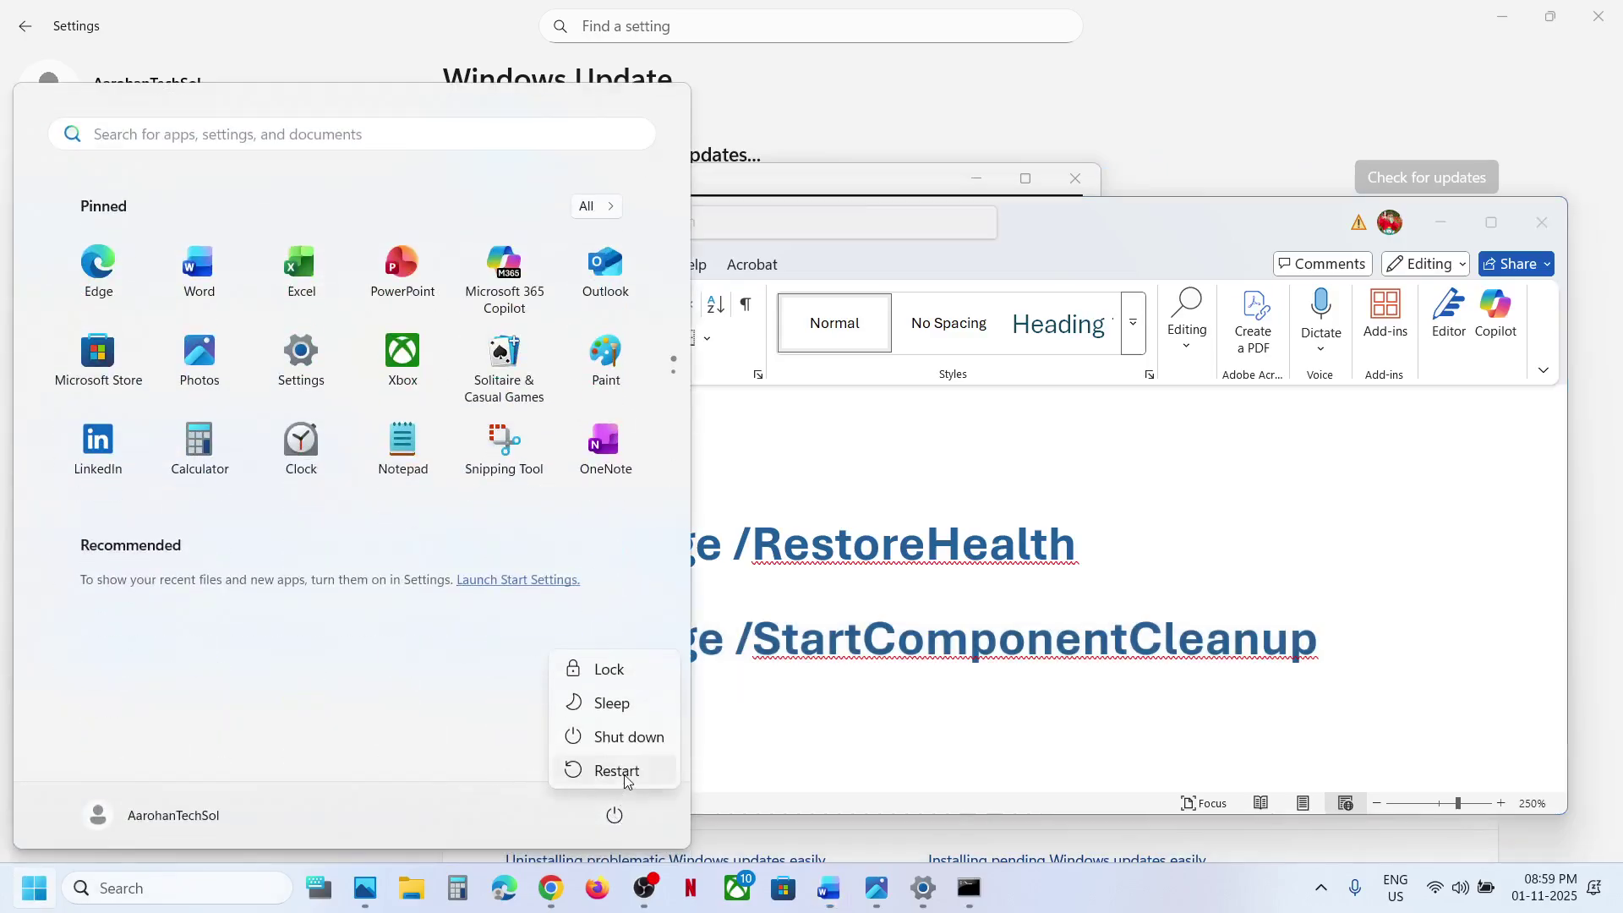
- Return to the Word notes and open the Microsoft Update Catalog link under Step 4
left_click(732, 743)
scroll(736, 736, "down", 3)
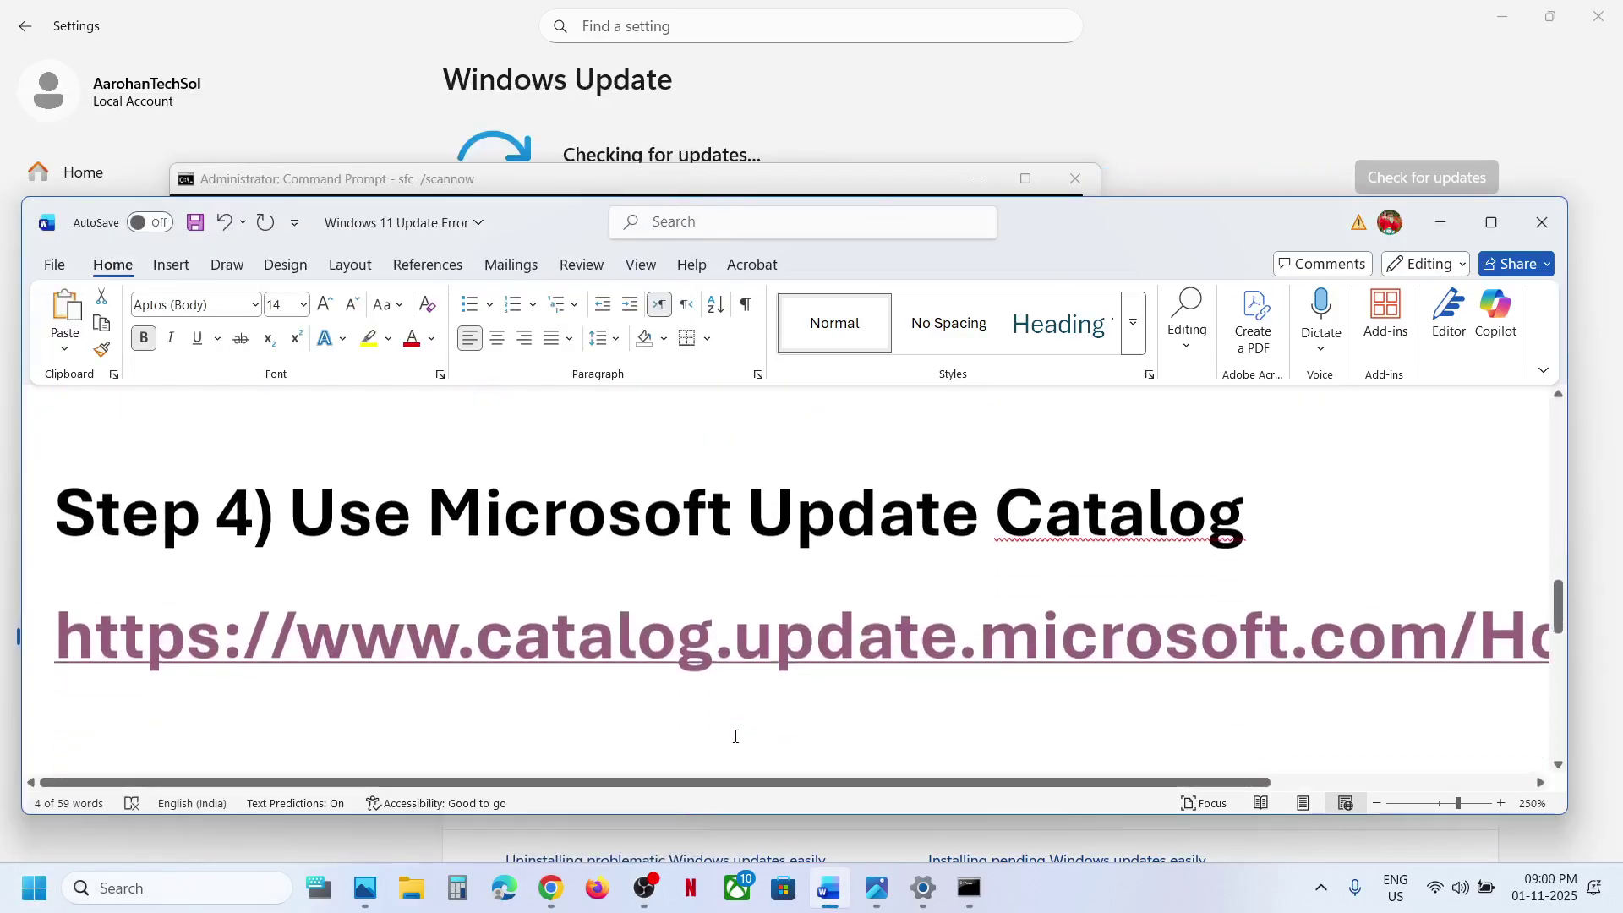
left_click(710, 648, "ctrl")
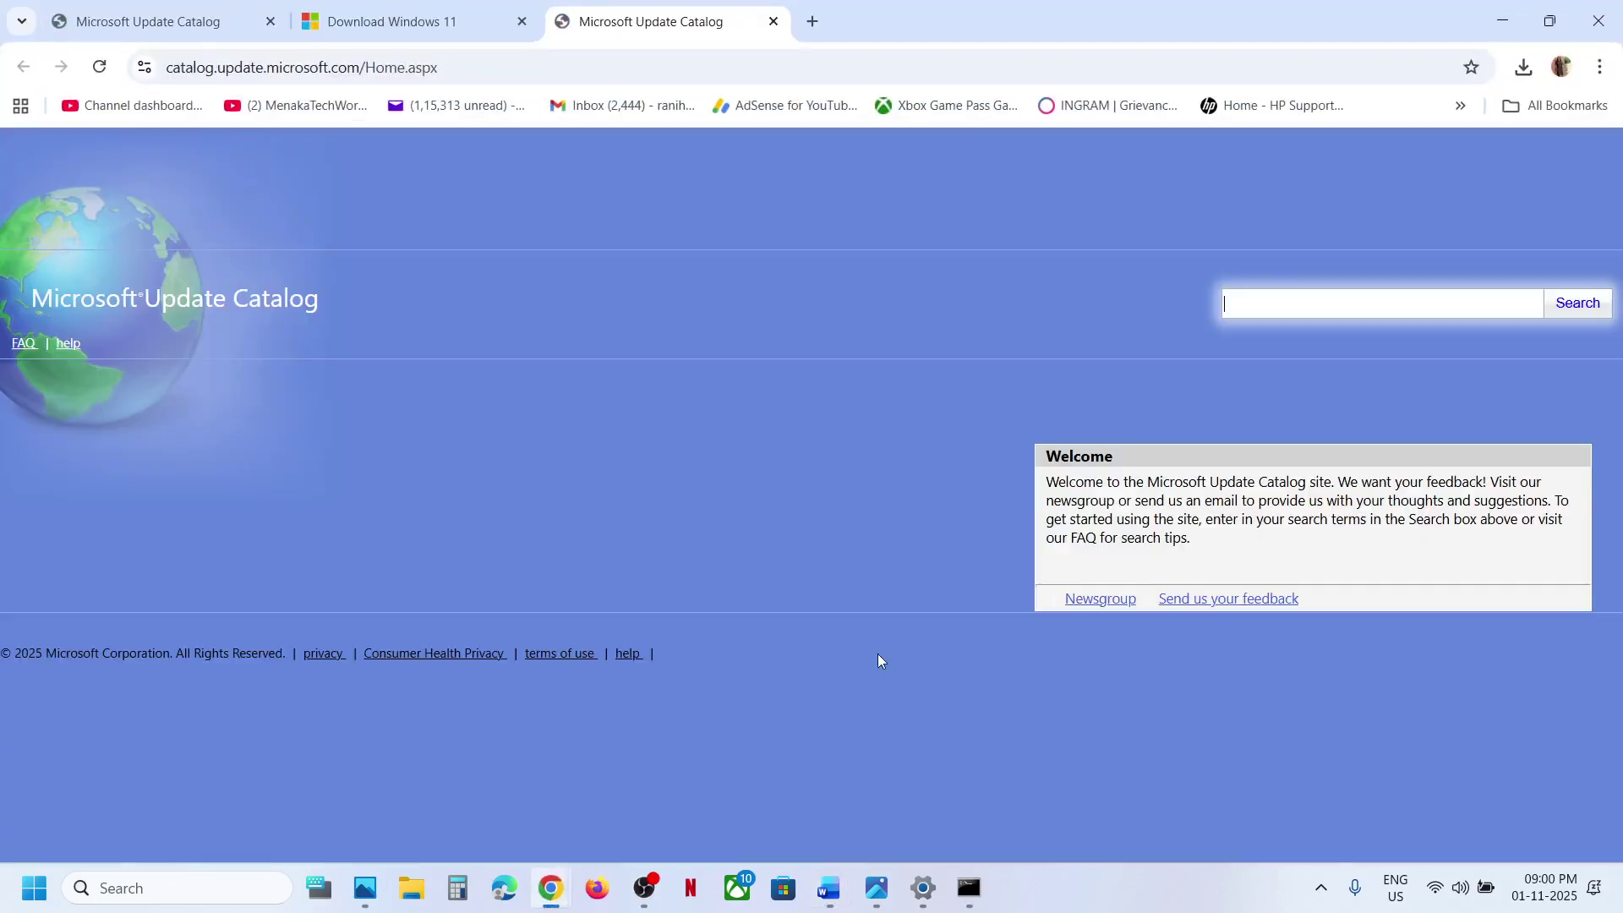
- Copy KB5067036 from the Preview Update entry in the Windows Update history and search the Microsoft Update Catalog for it
left_click(924, 888)
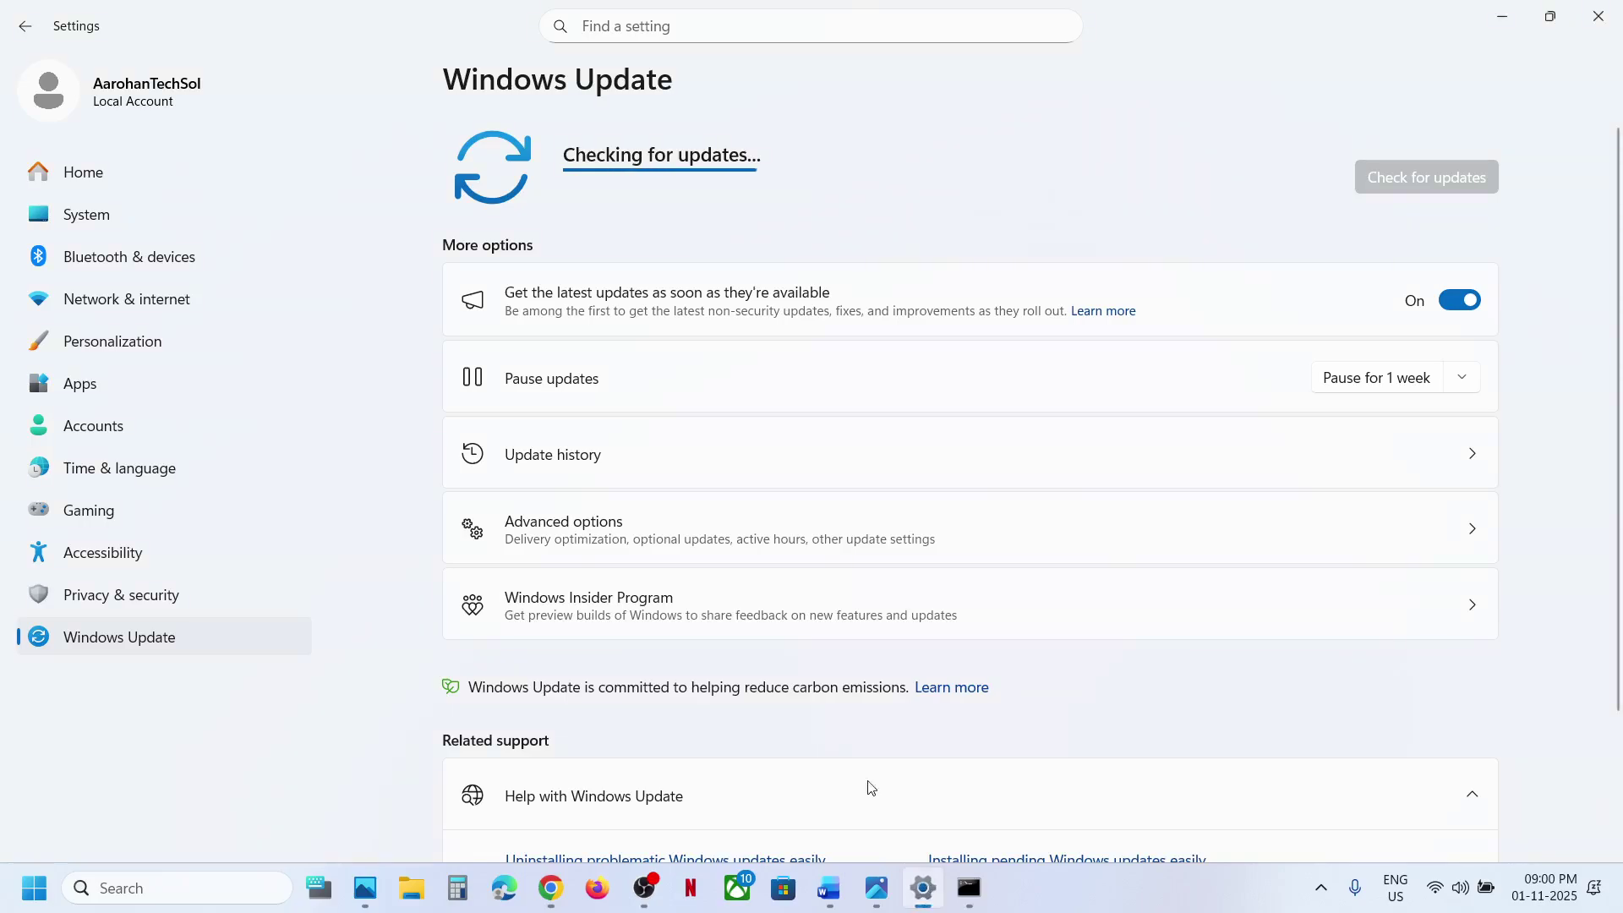
left_click(605, 456)
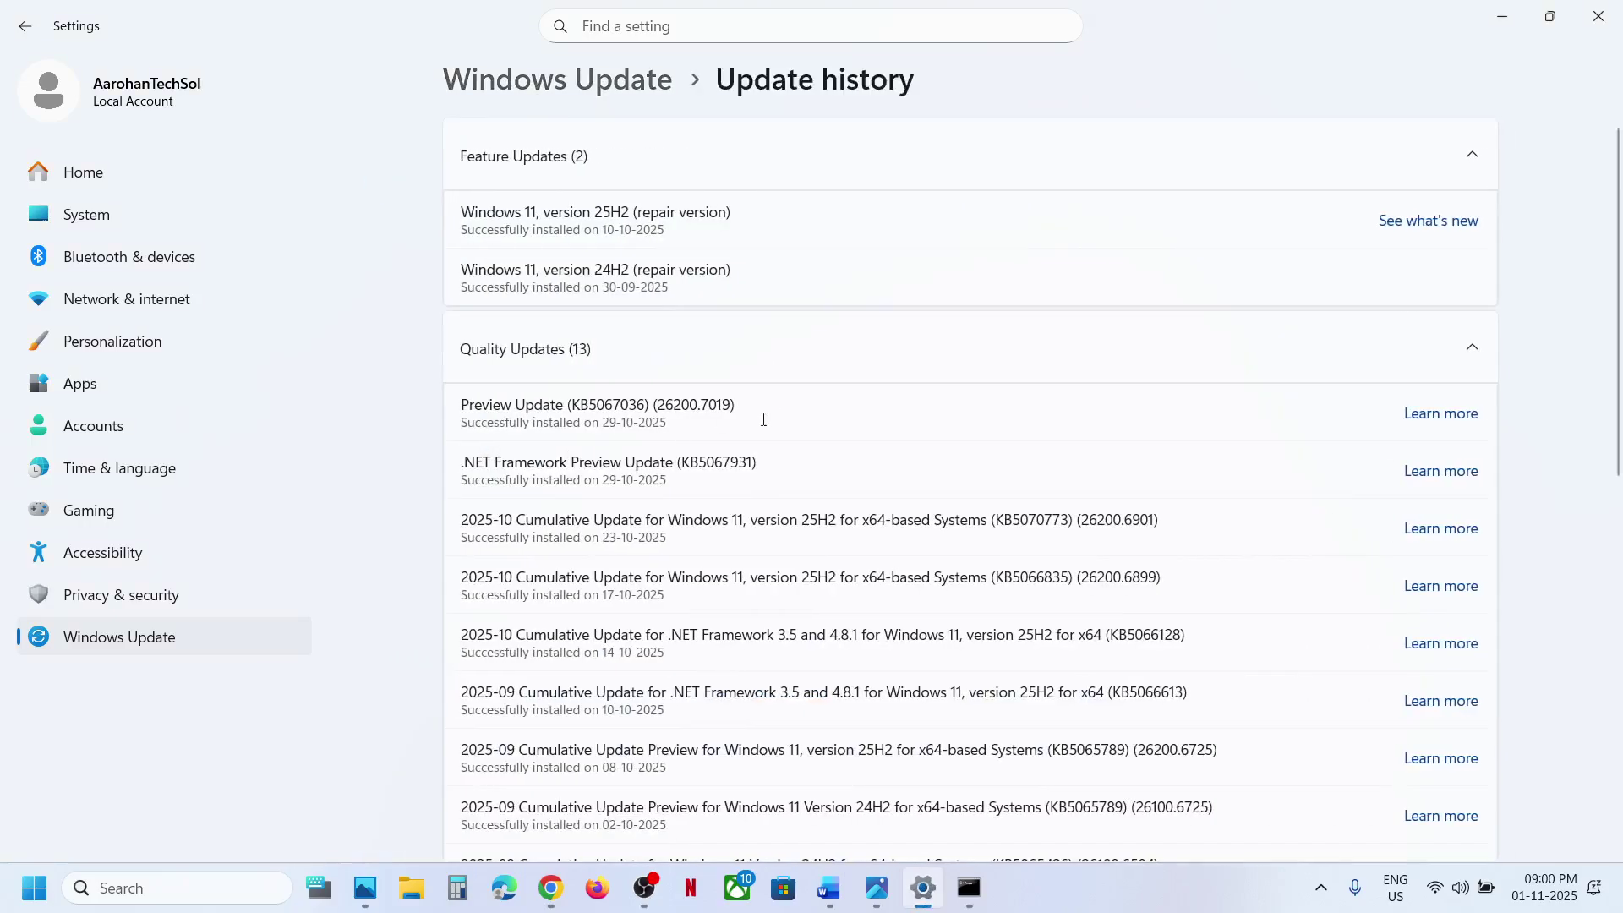
double_click(609, 403)
key("ctrl+c")
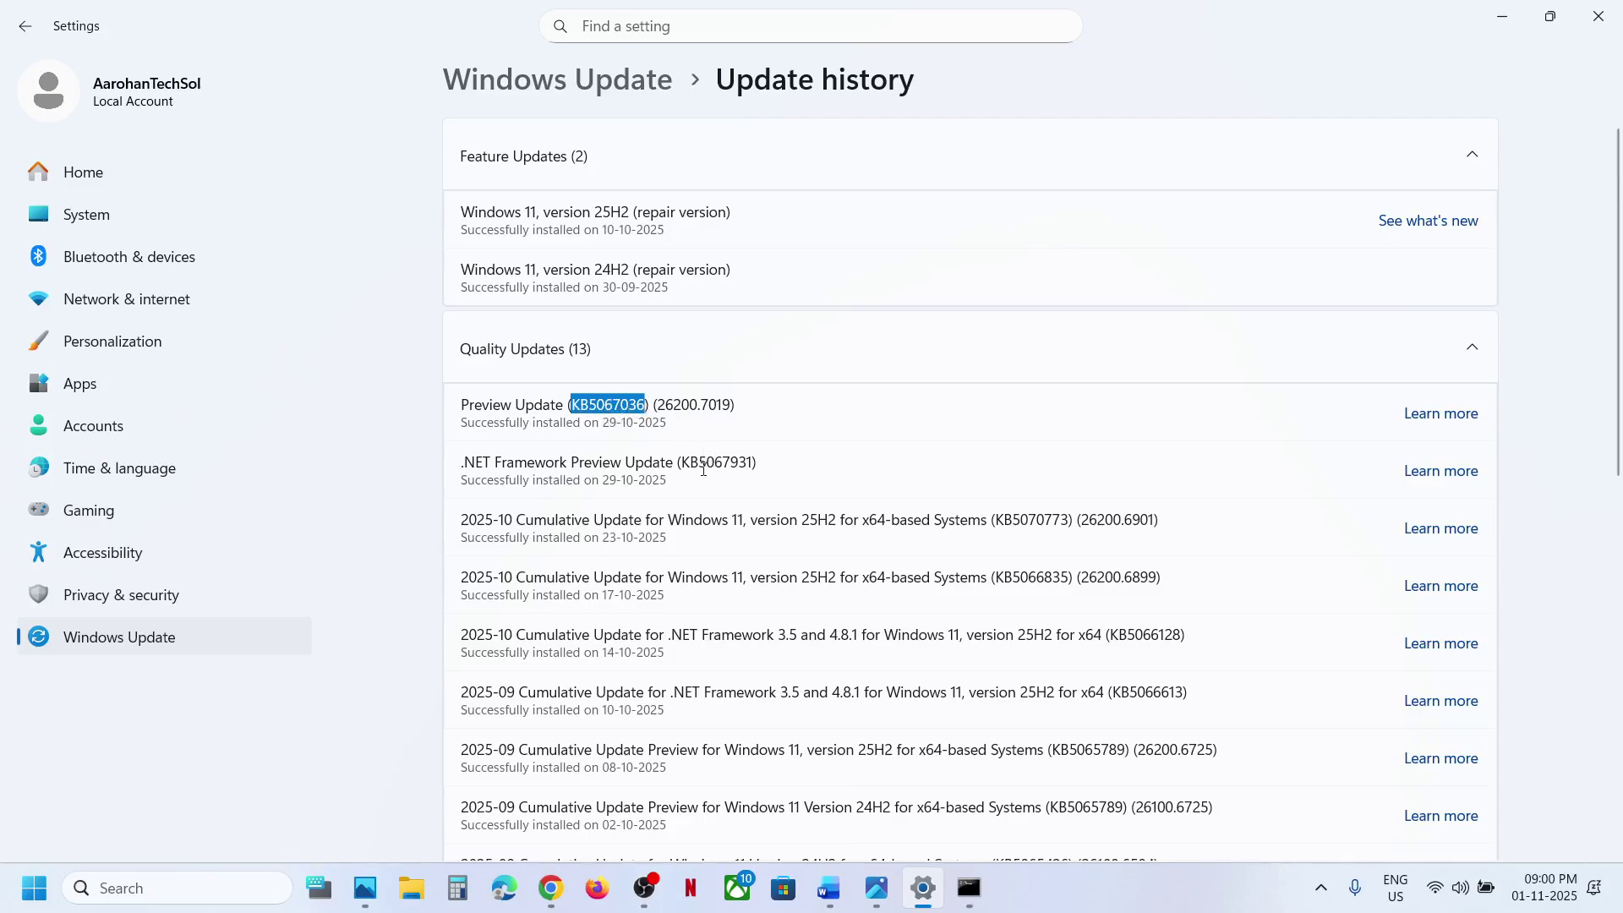
key("alt+Tab")
key("ctrl+v")
left_click(1574, 319)
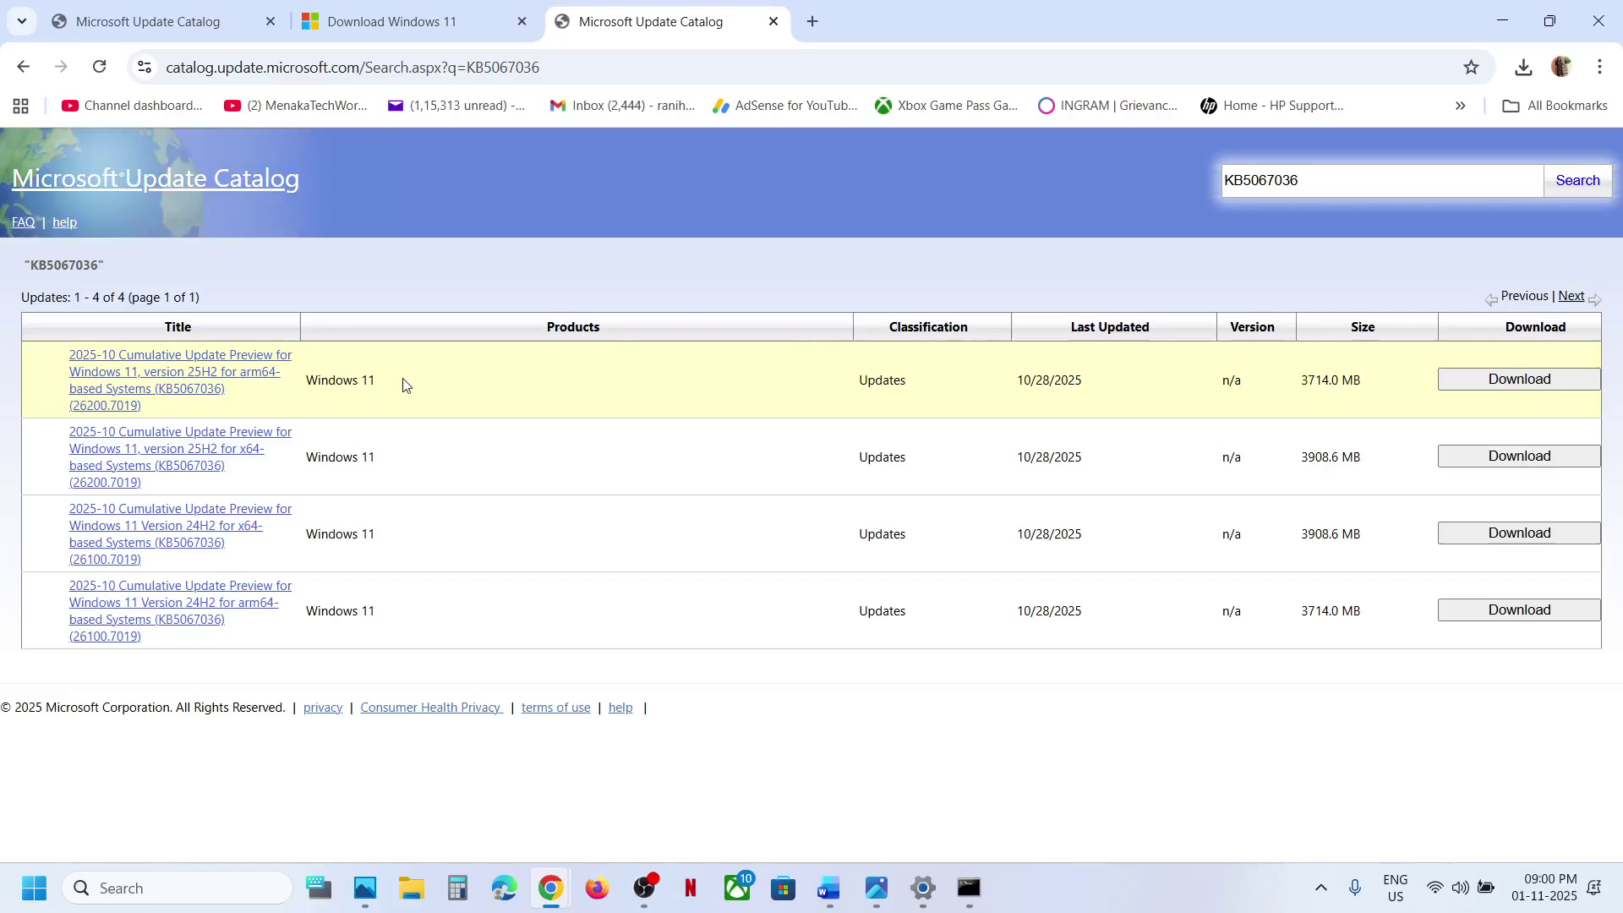
- Run winver to check the installed Windows version and OS build, and close the About Windows dialog
left_click(185, 889)
type("word")
key("ctrl+a")
type("winver")
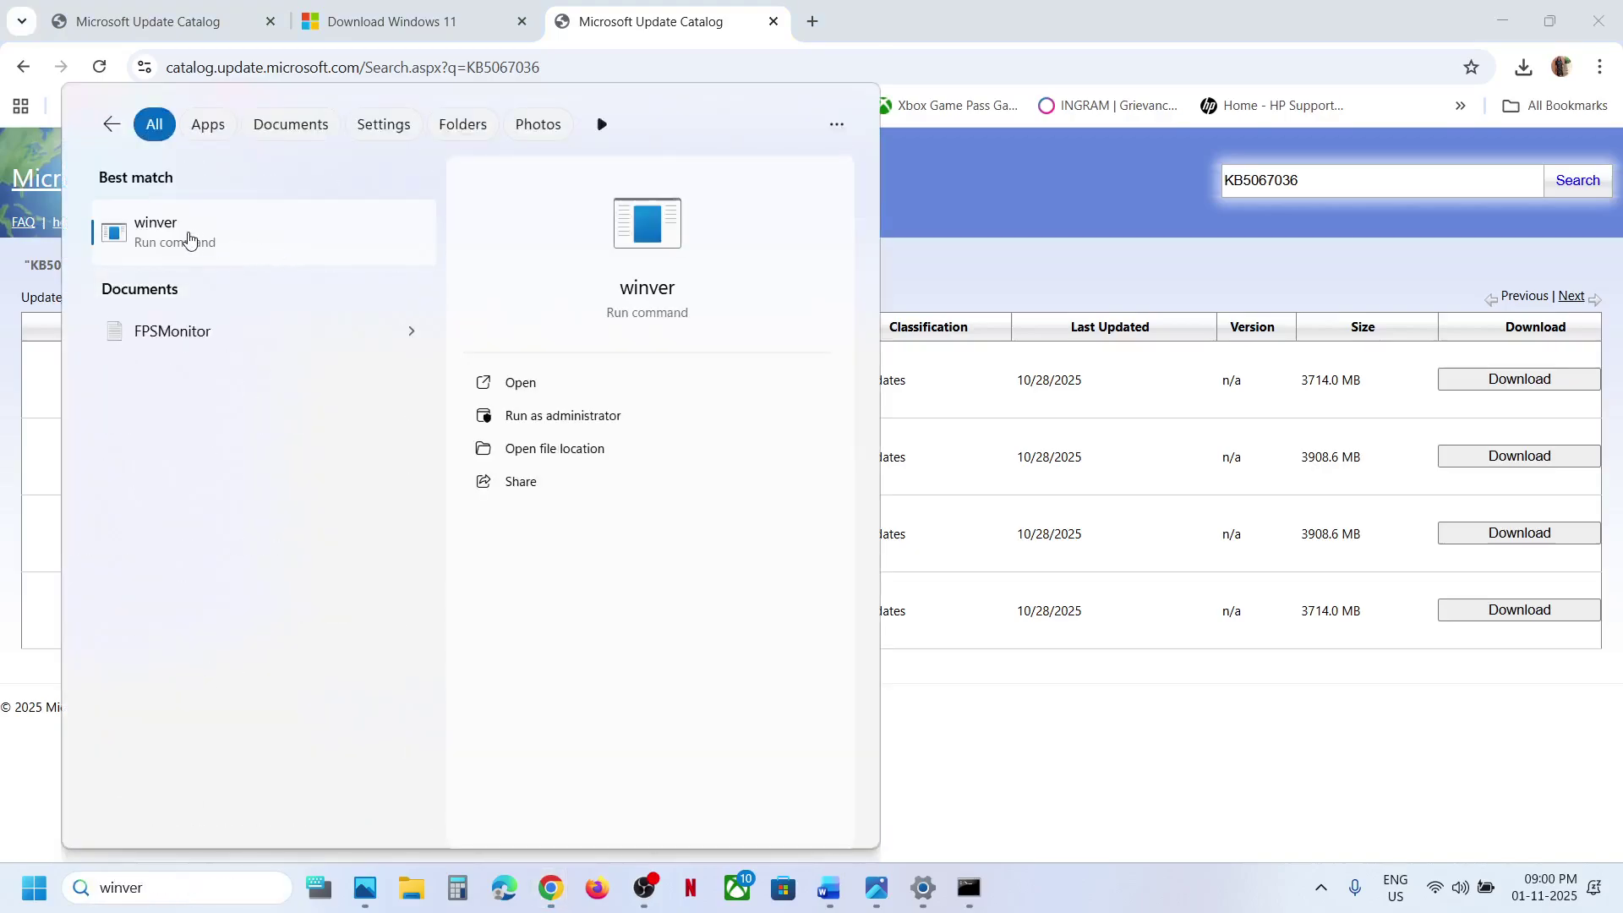
left_click(189, 238)
left_click_drag(265, 50, 743, 268)
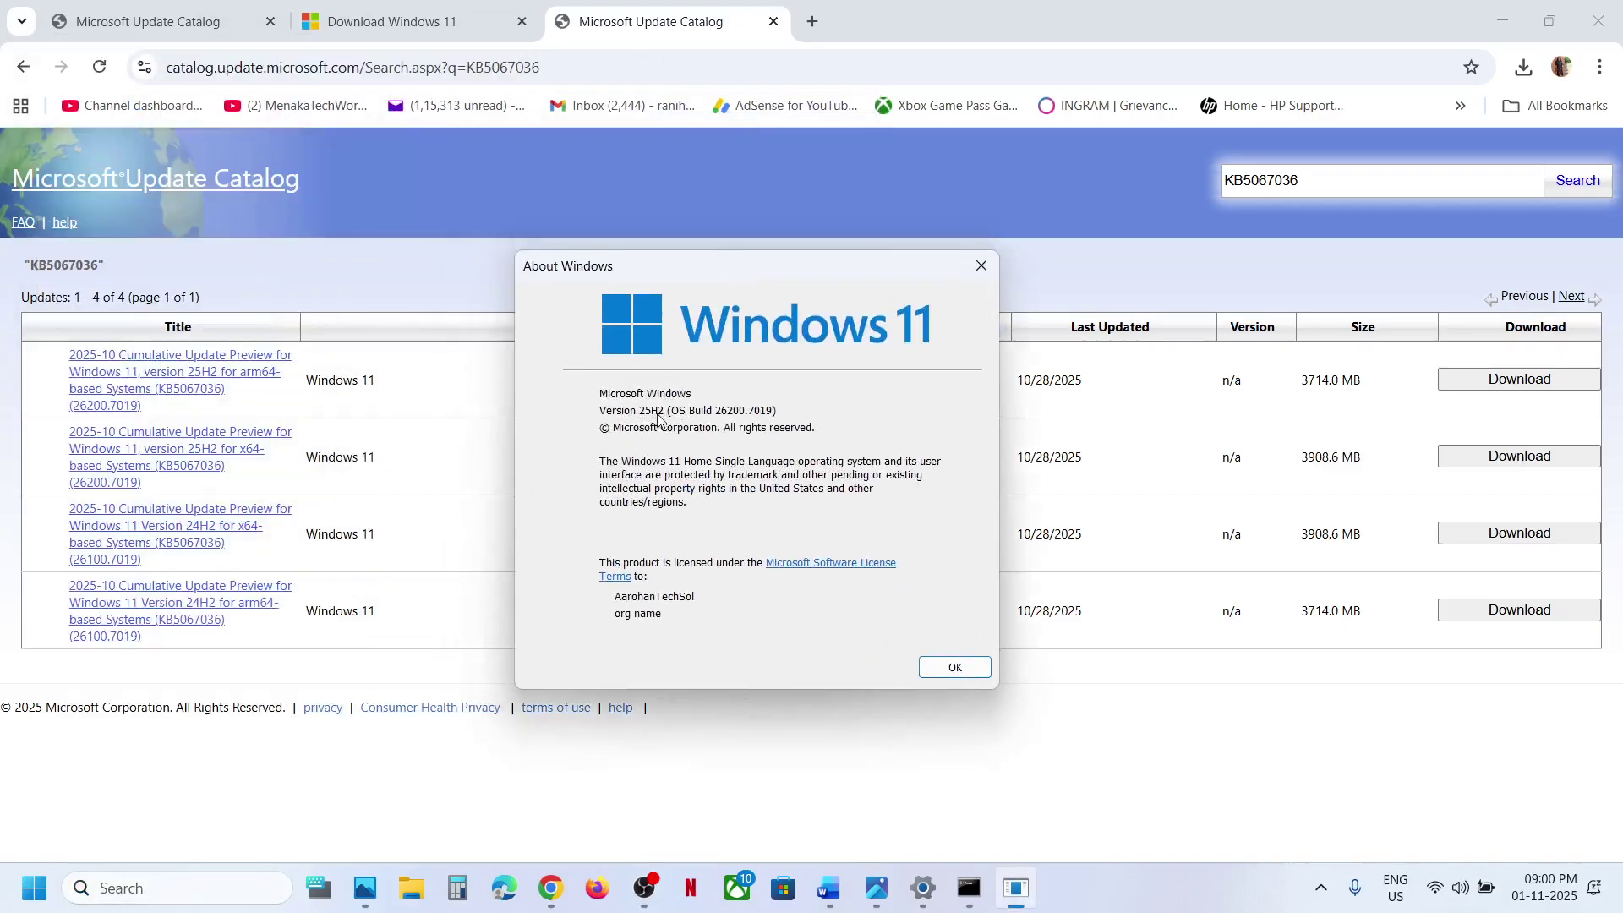
left_click(982, 266)
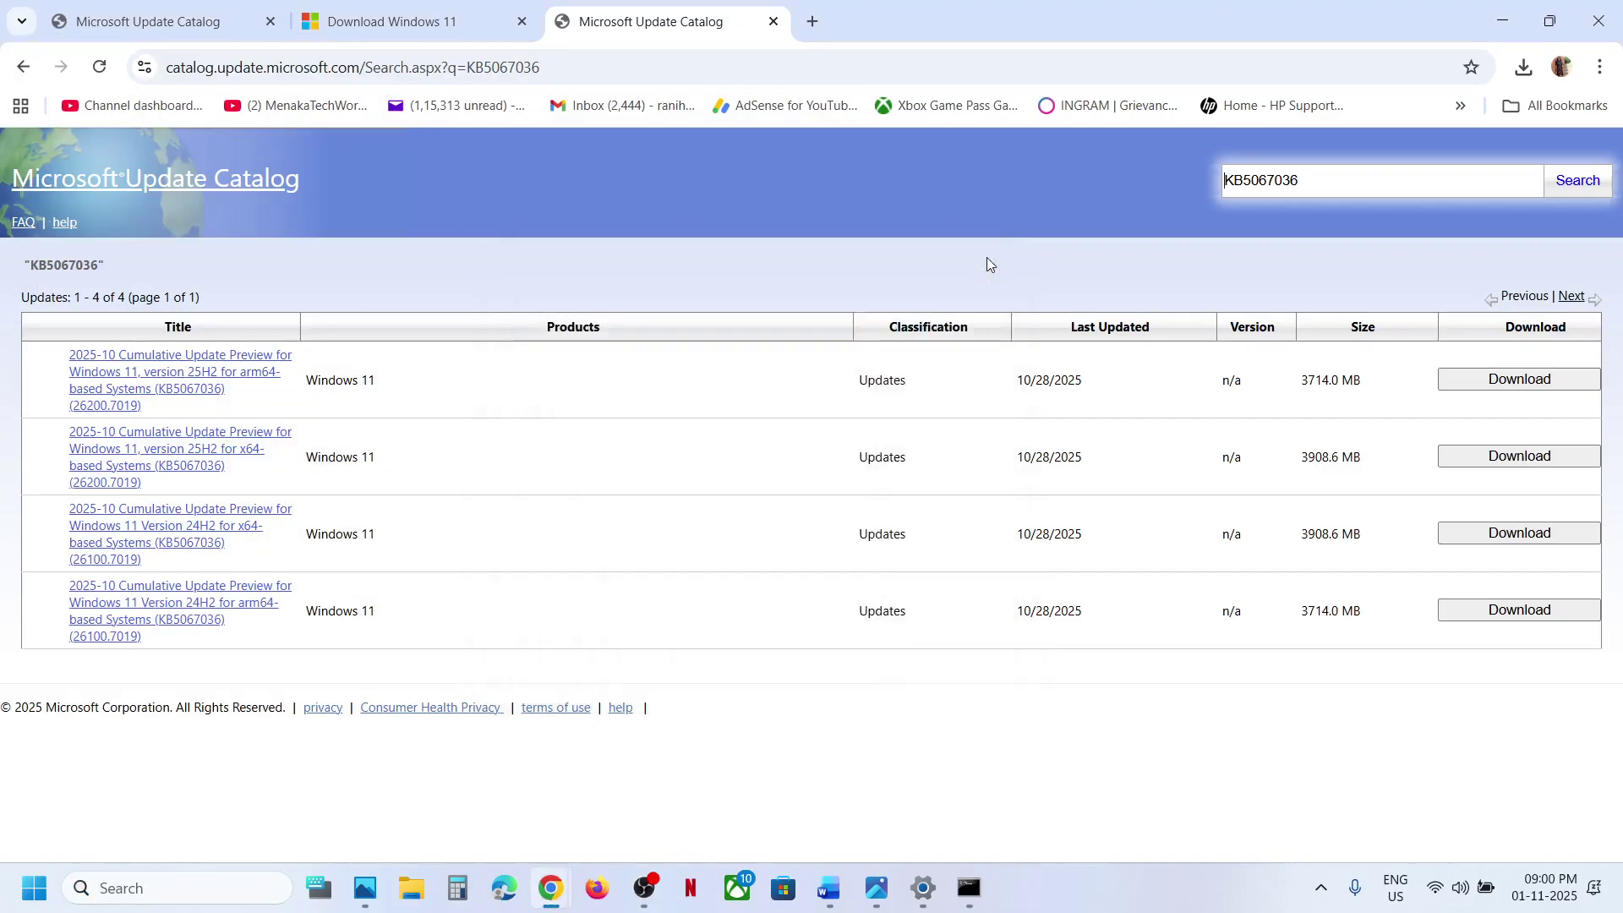
- Check the system type in the device specifications on the System About page, and close Settings
key("alt+Tab")
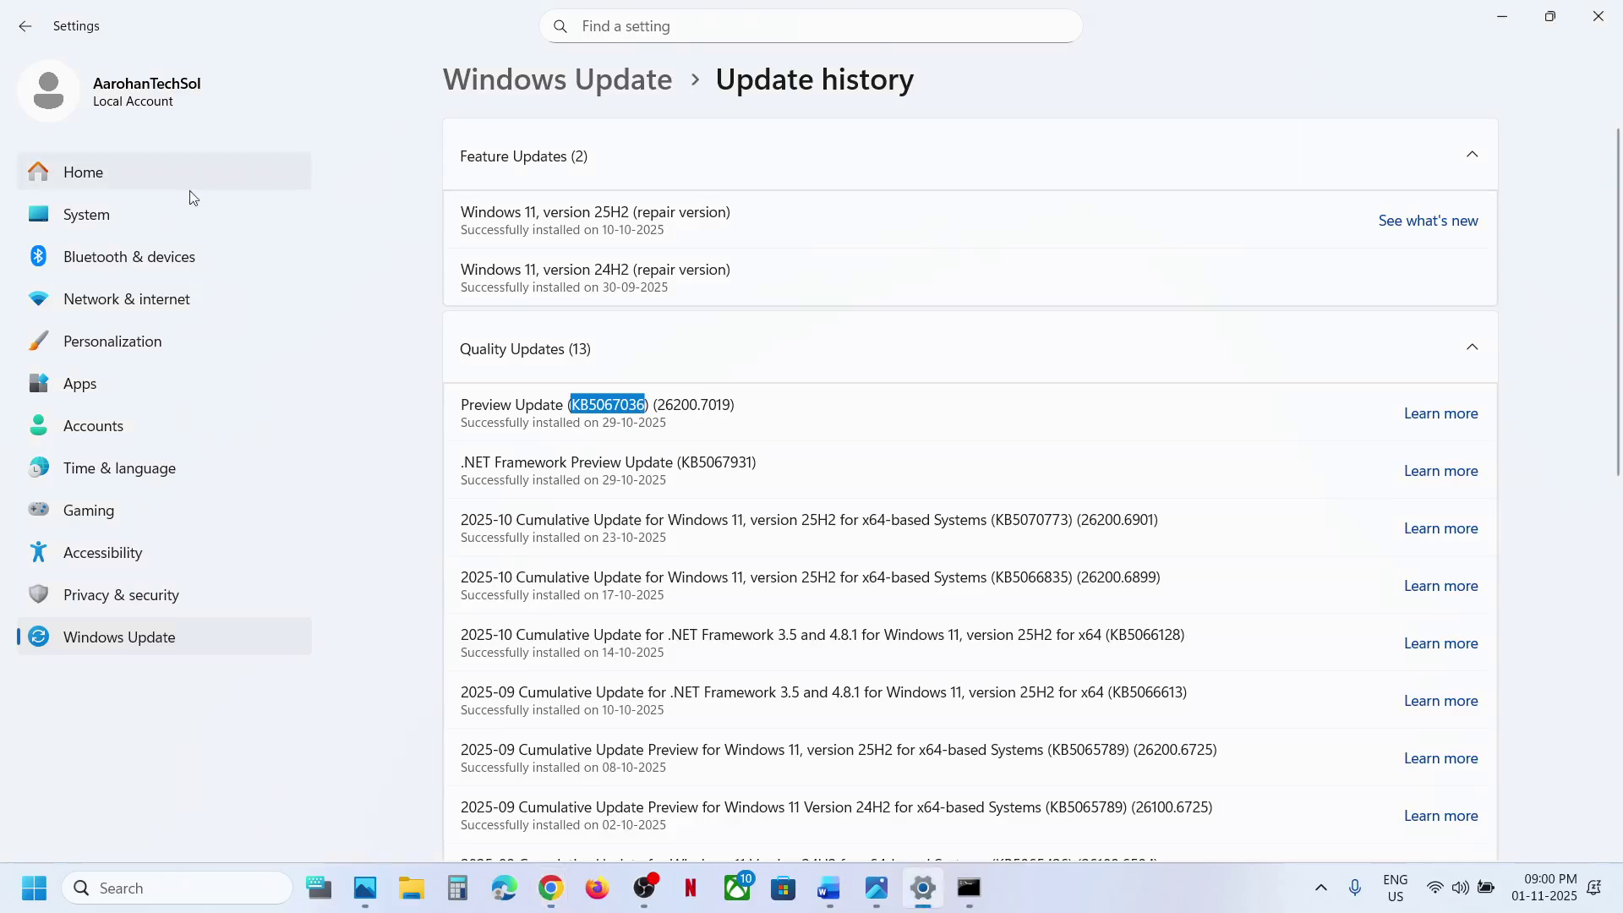
left_click(137, 219)
scroll(777, 490, "down", 5)
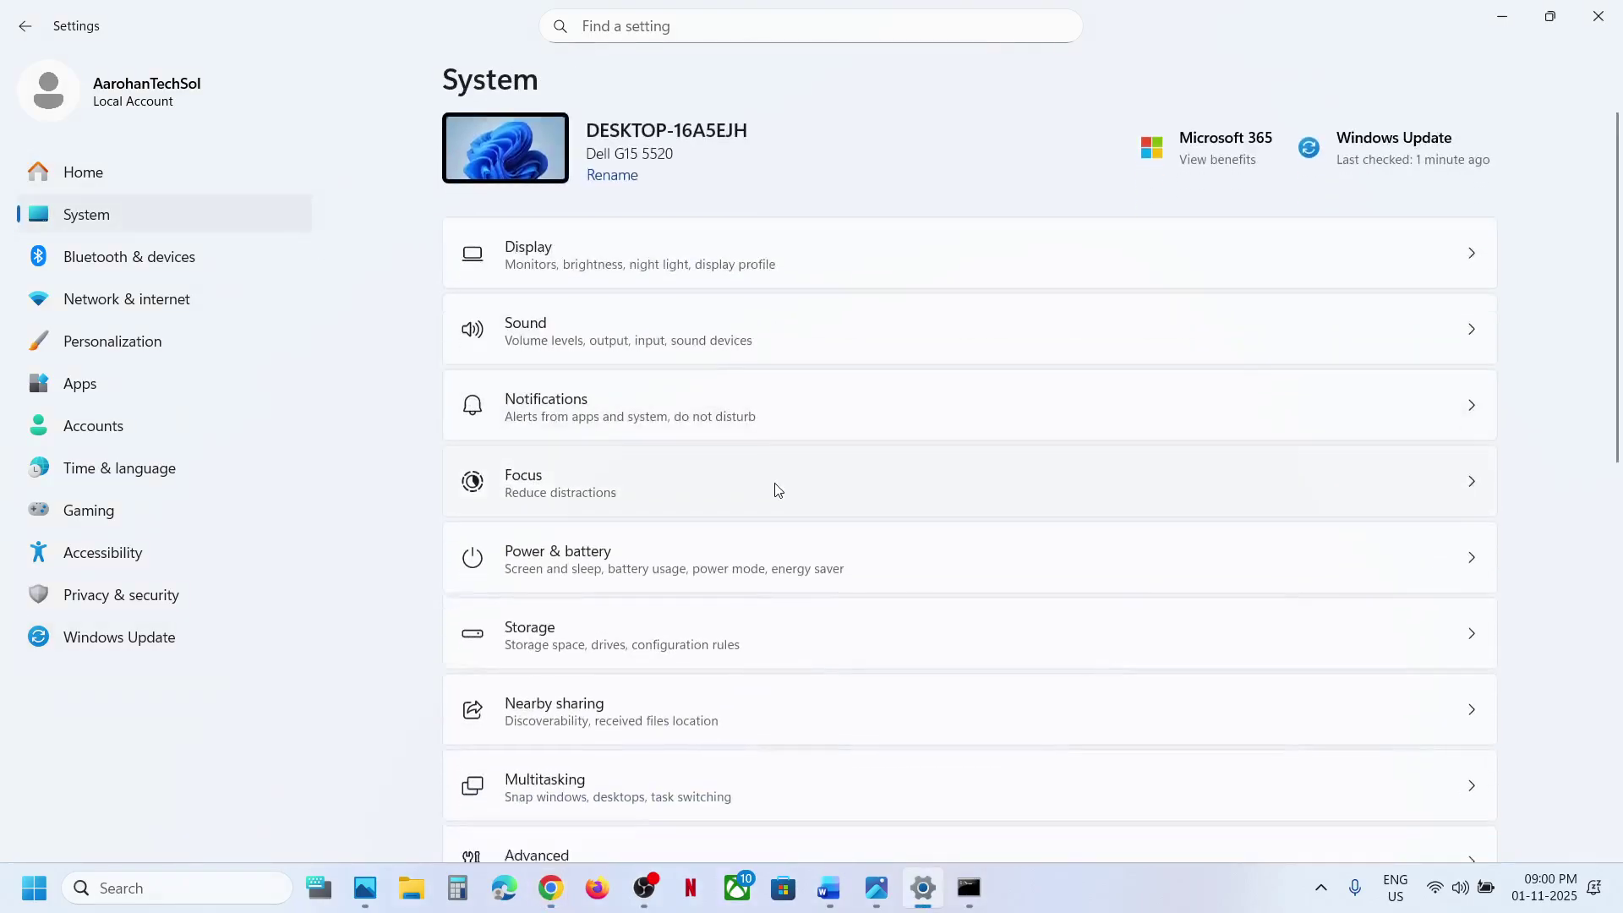
scroll(777, 490, "down", 4)
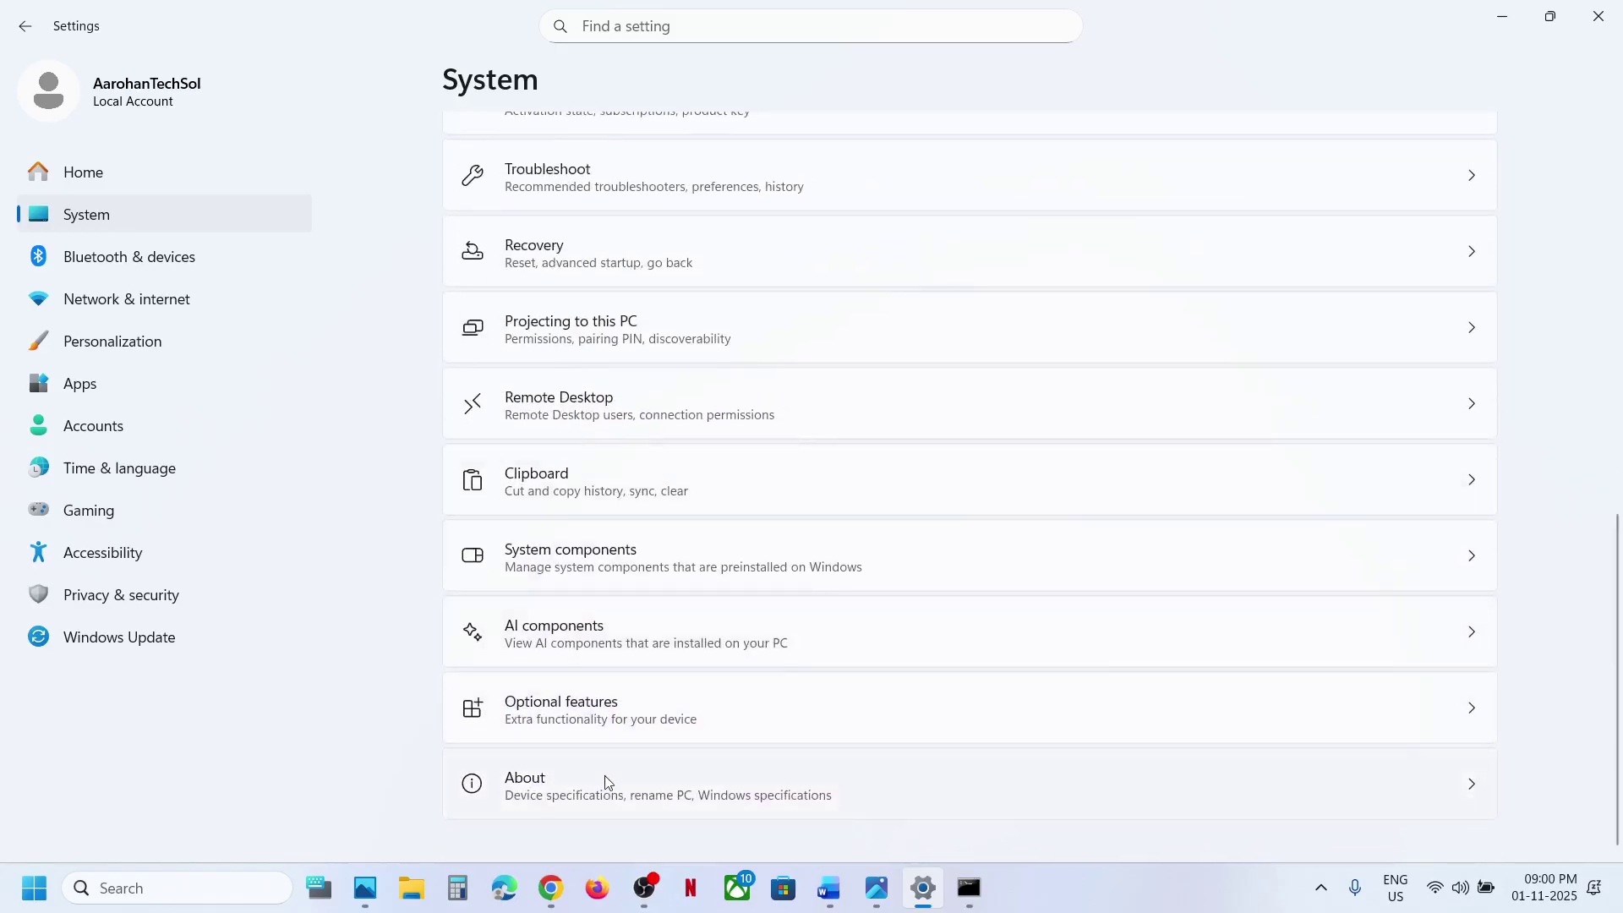
left_click(605, 782)
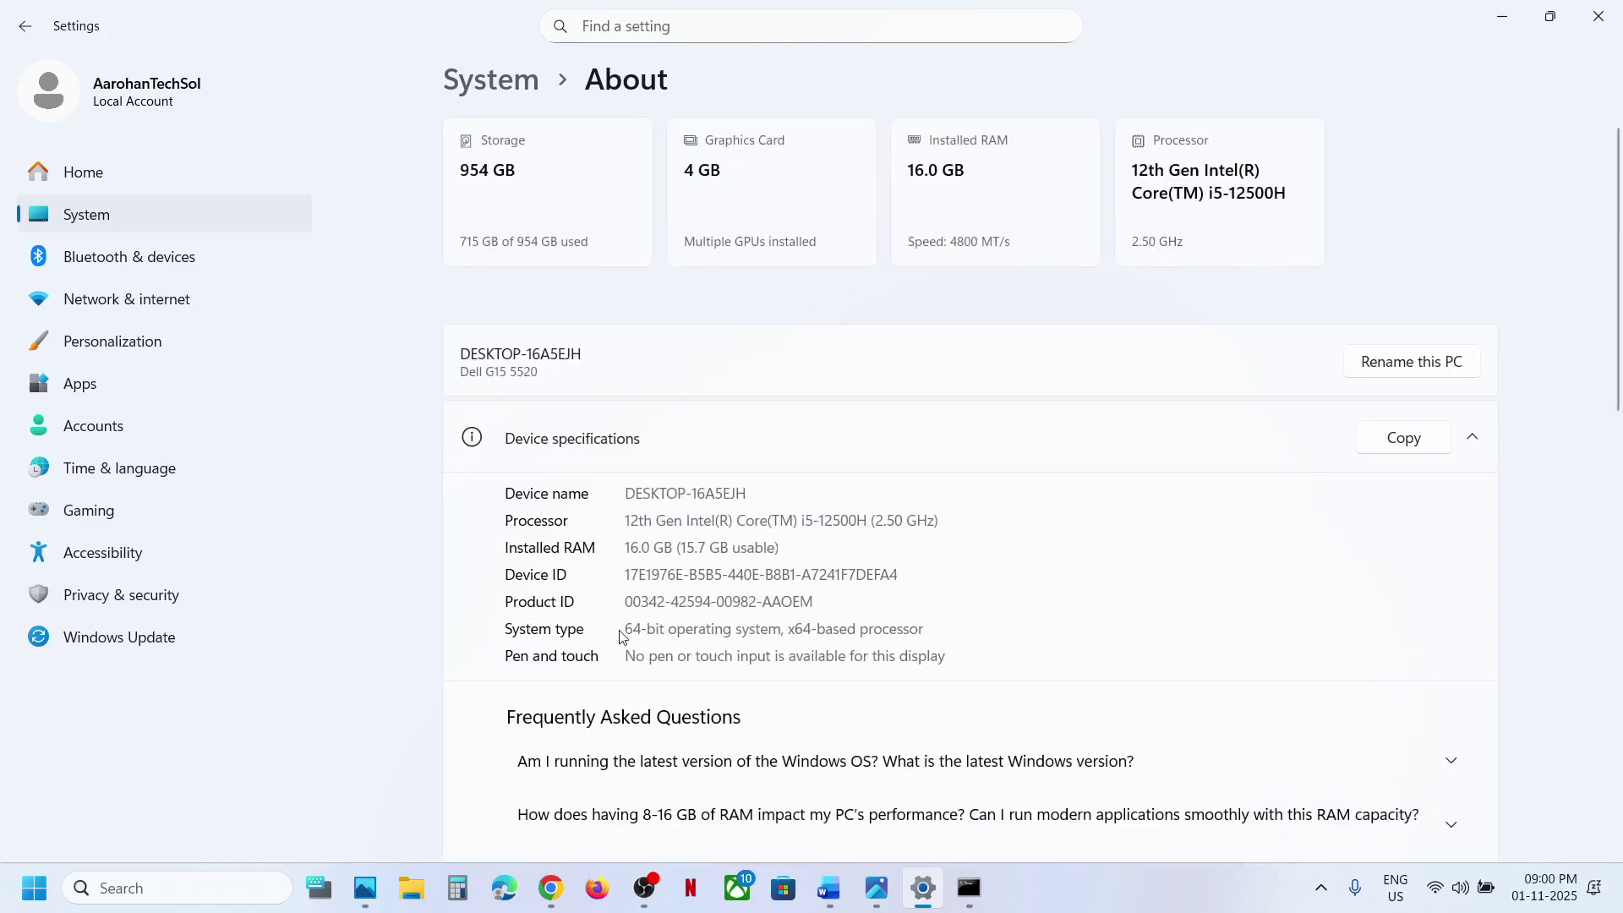
left_click_drag(634, 629, 929, 630)
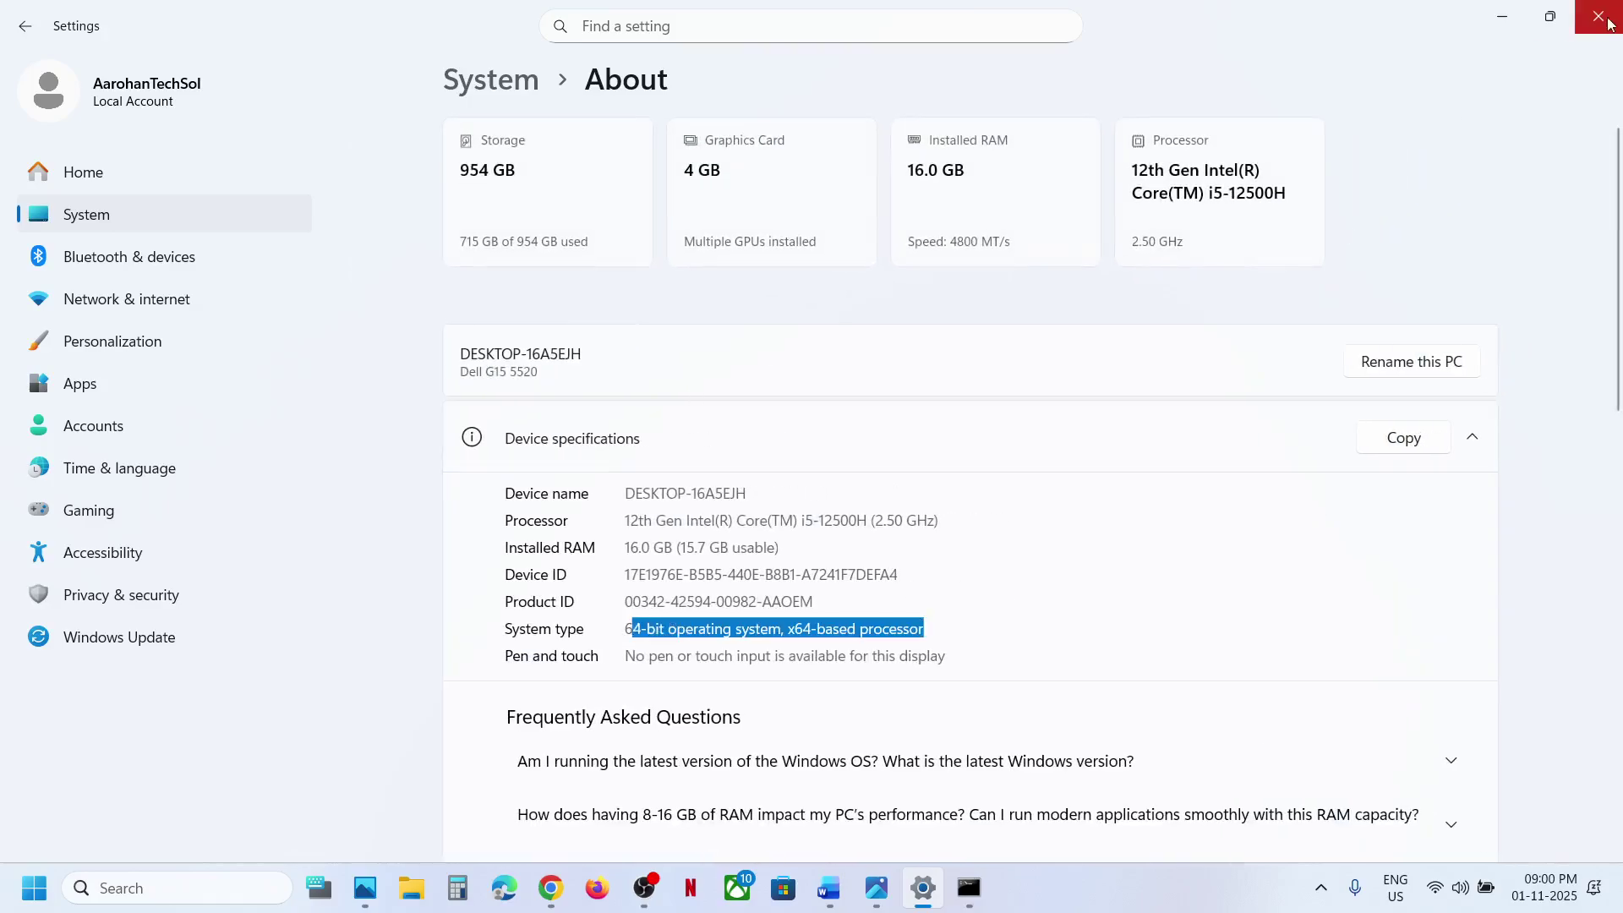
key("alt+F4")
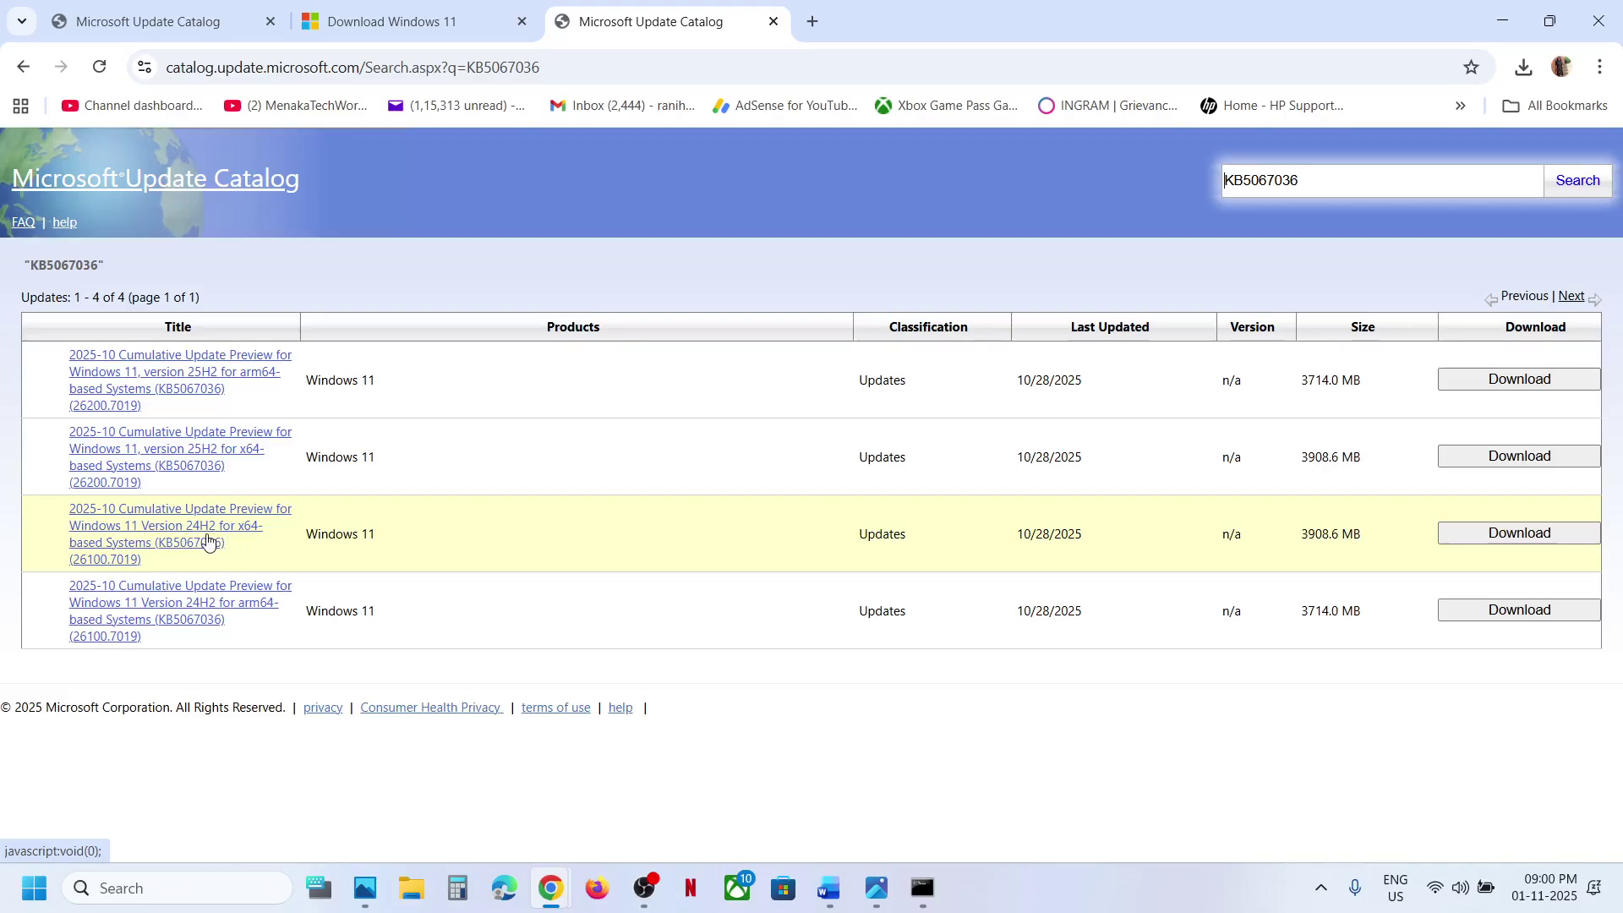
- Download the windows11.0-kb5067036-x64 .msu file for the Windows 11 version 25H2 x64 update and check its download progress
left_click(1522, 457)
left_click_drag(430, 23, 763, 114)
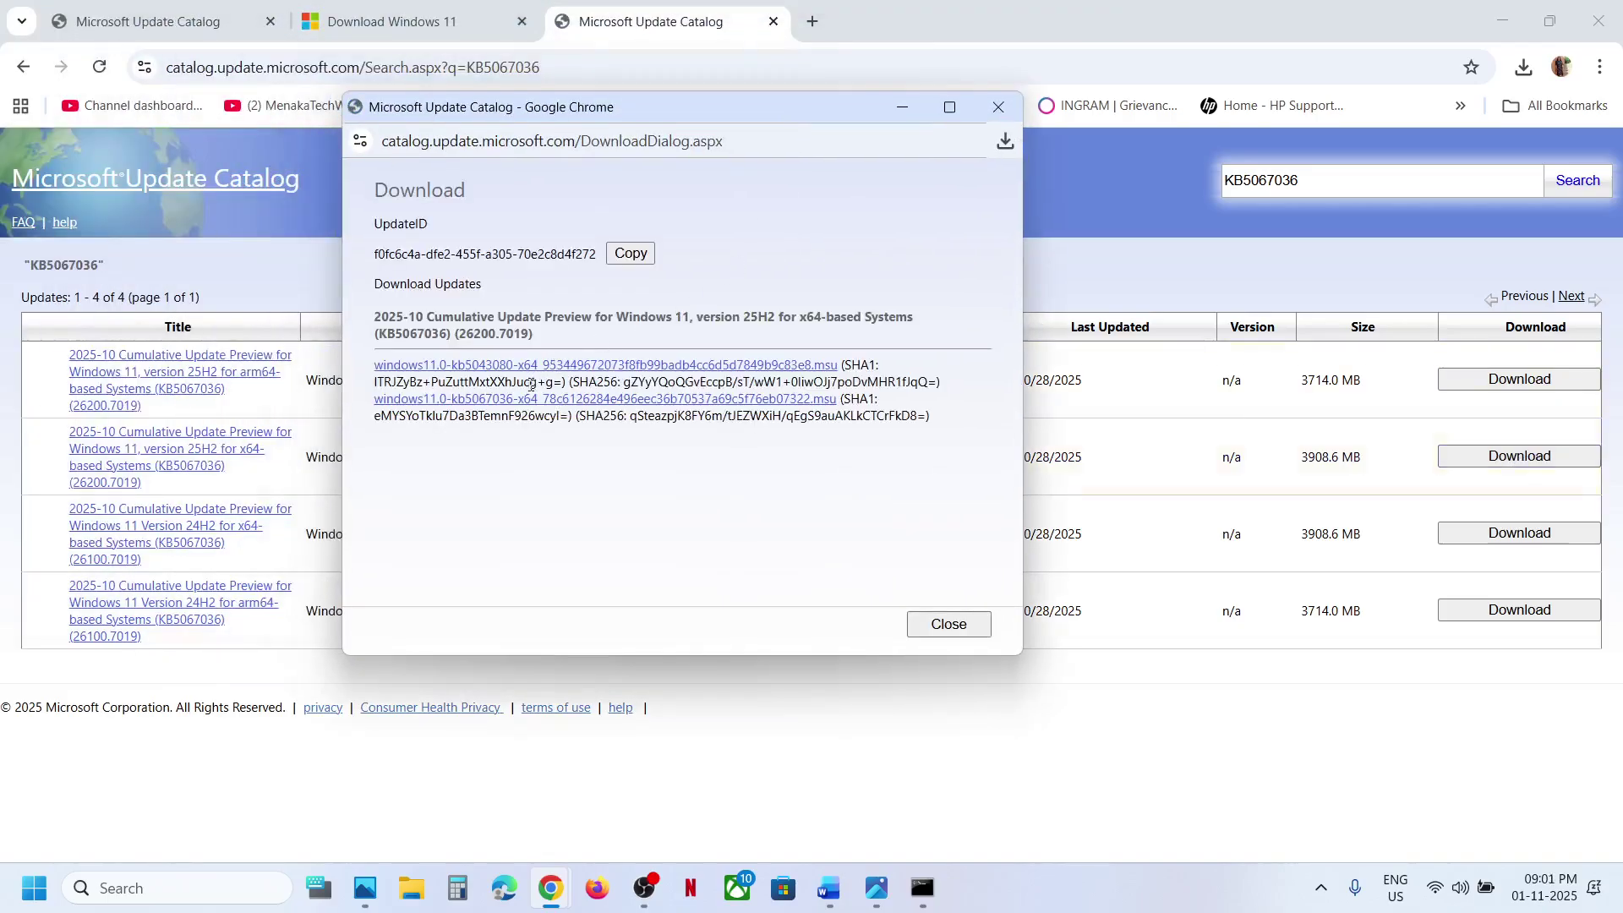
left_click(504, 406)
left_click(1004, 143)
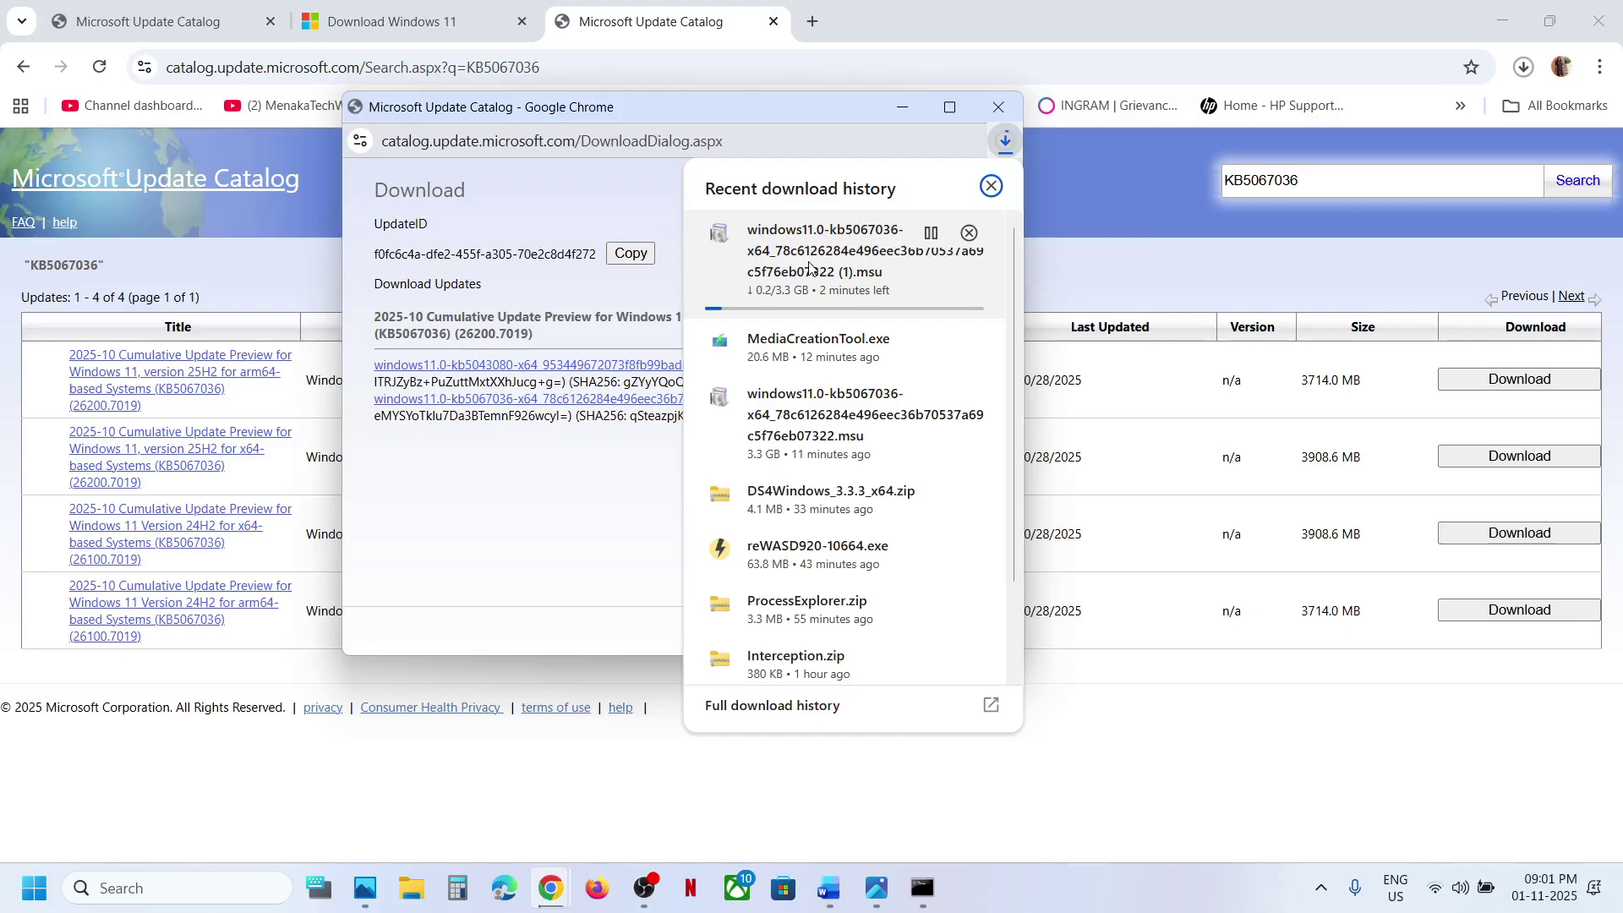
left_click(101, 799)
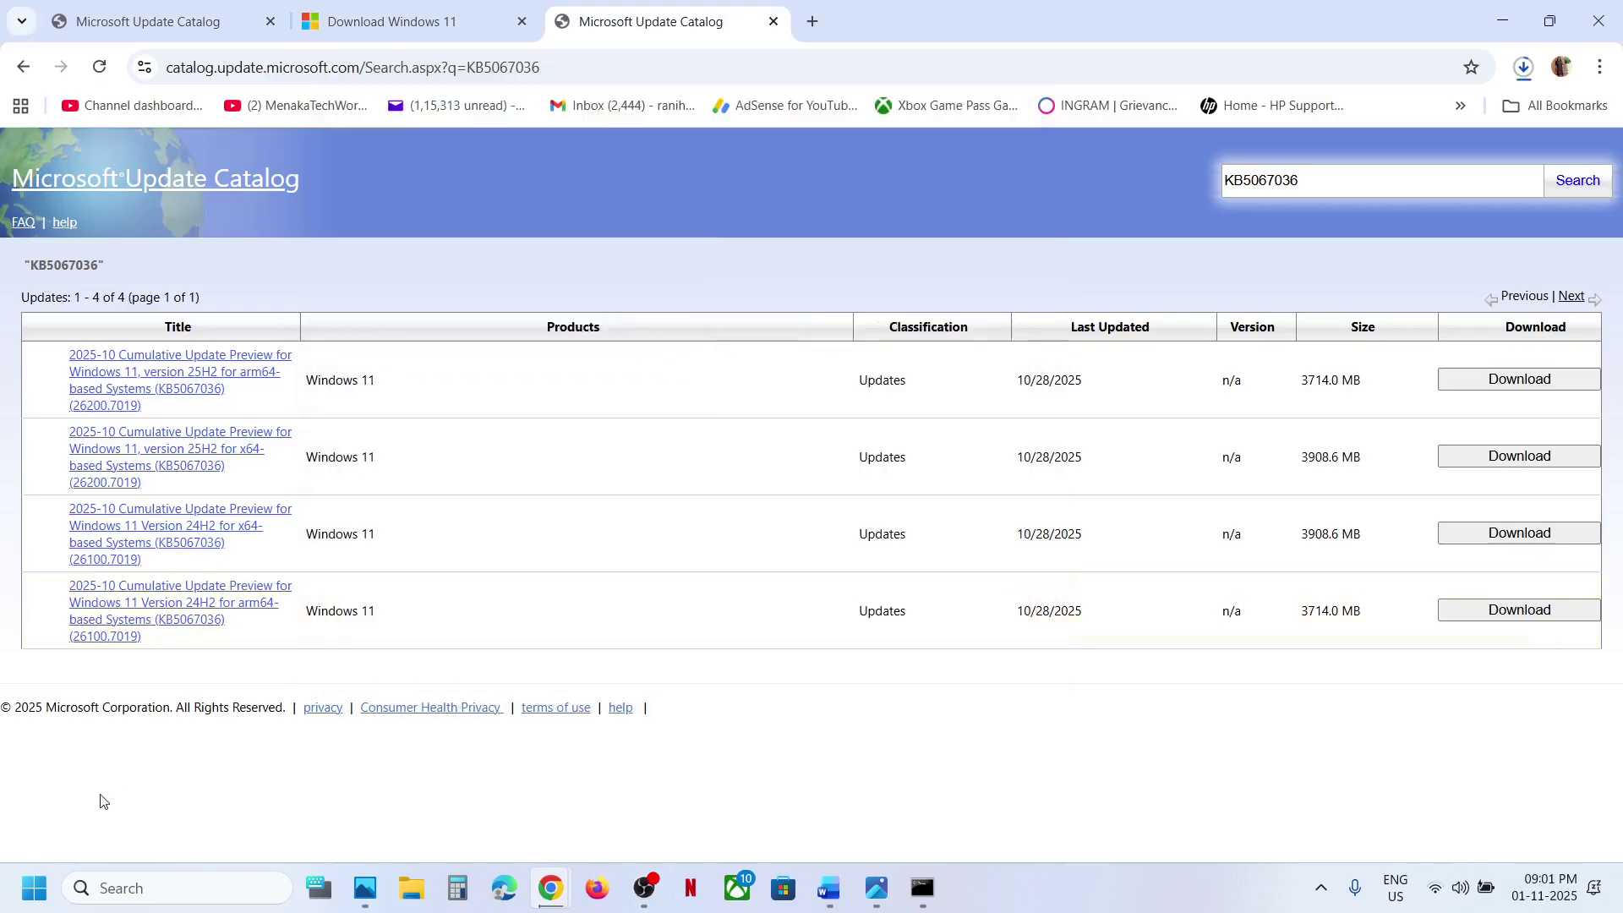
- Bring up the computer's power options, and switch to Word to read Step 5 of the Windows 11 Update Error document
left_click(34, 887)
left_click(615, 816)
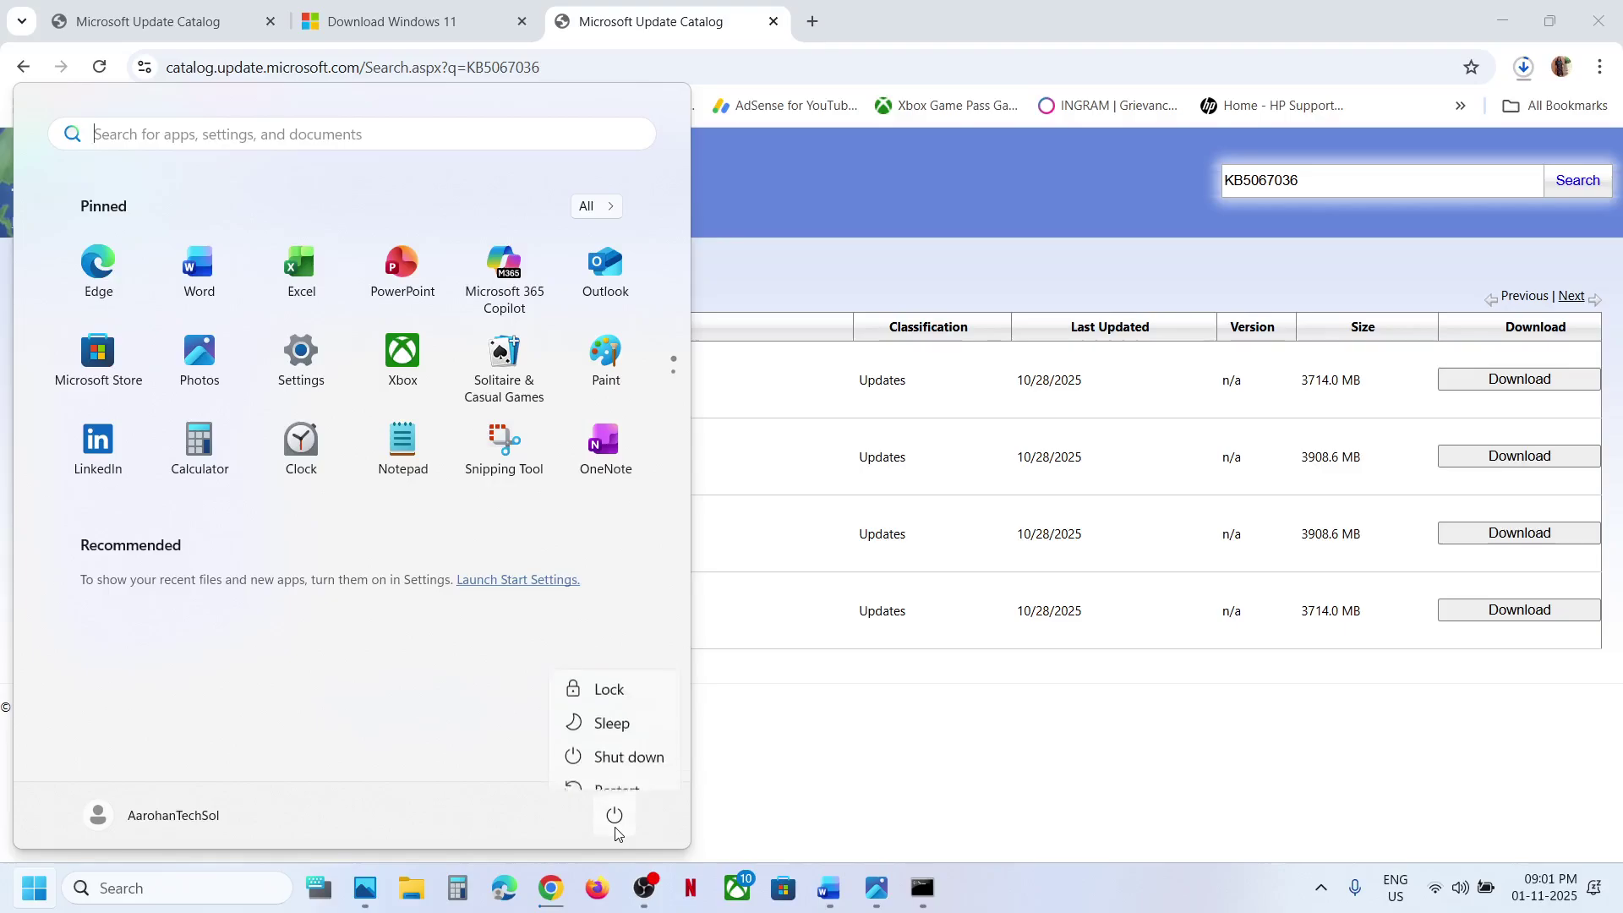
left_click(828, 790)
scroll(731, 647, "down", 2)
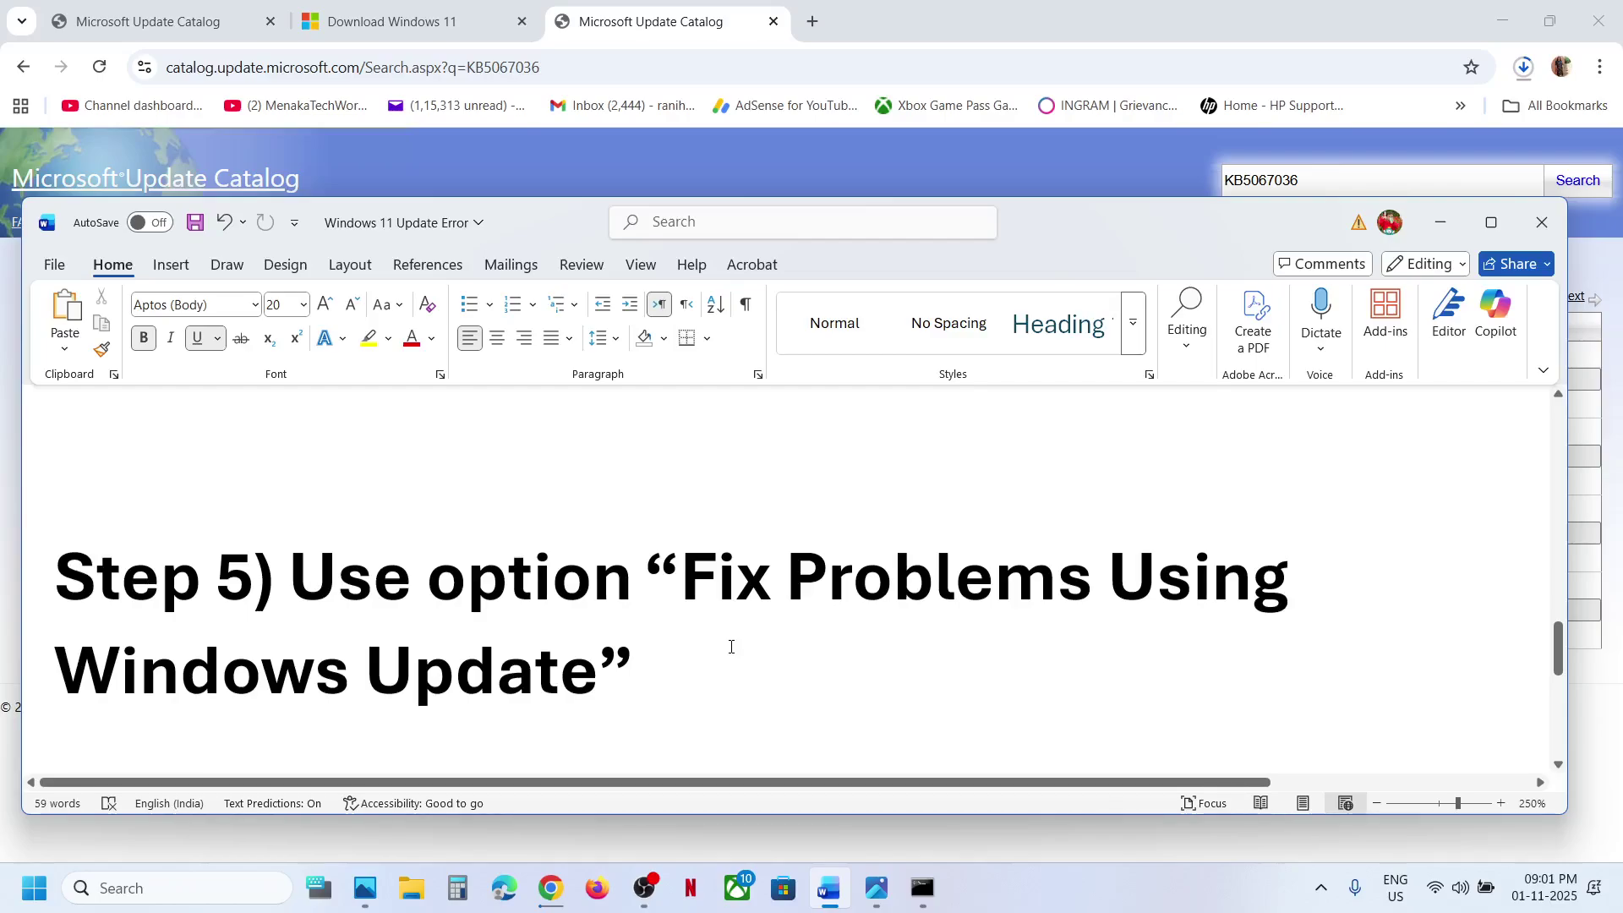
- Open the Recovery page from the Windows Update advanced options in Settings to view the "Fix problems using Windows Update" option
key("super+i")
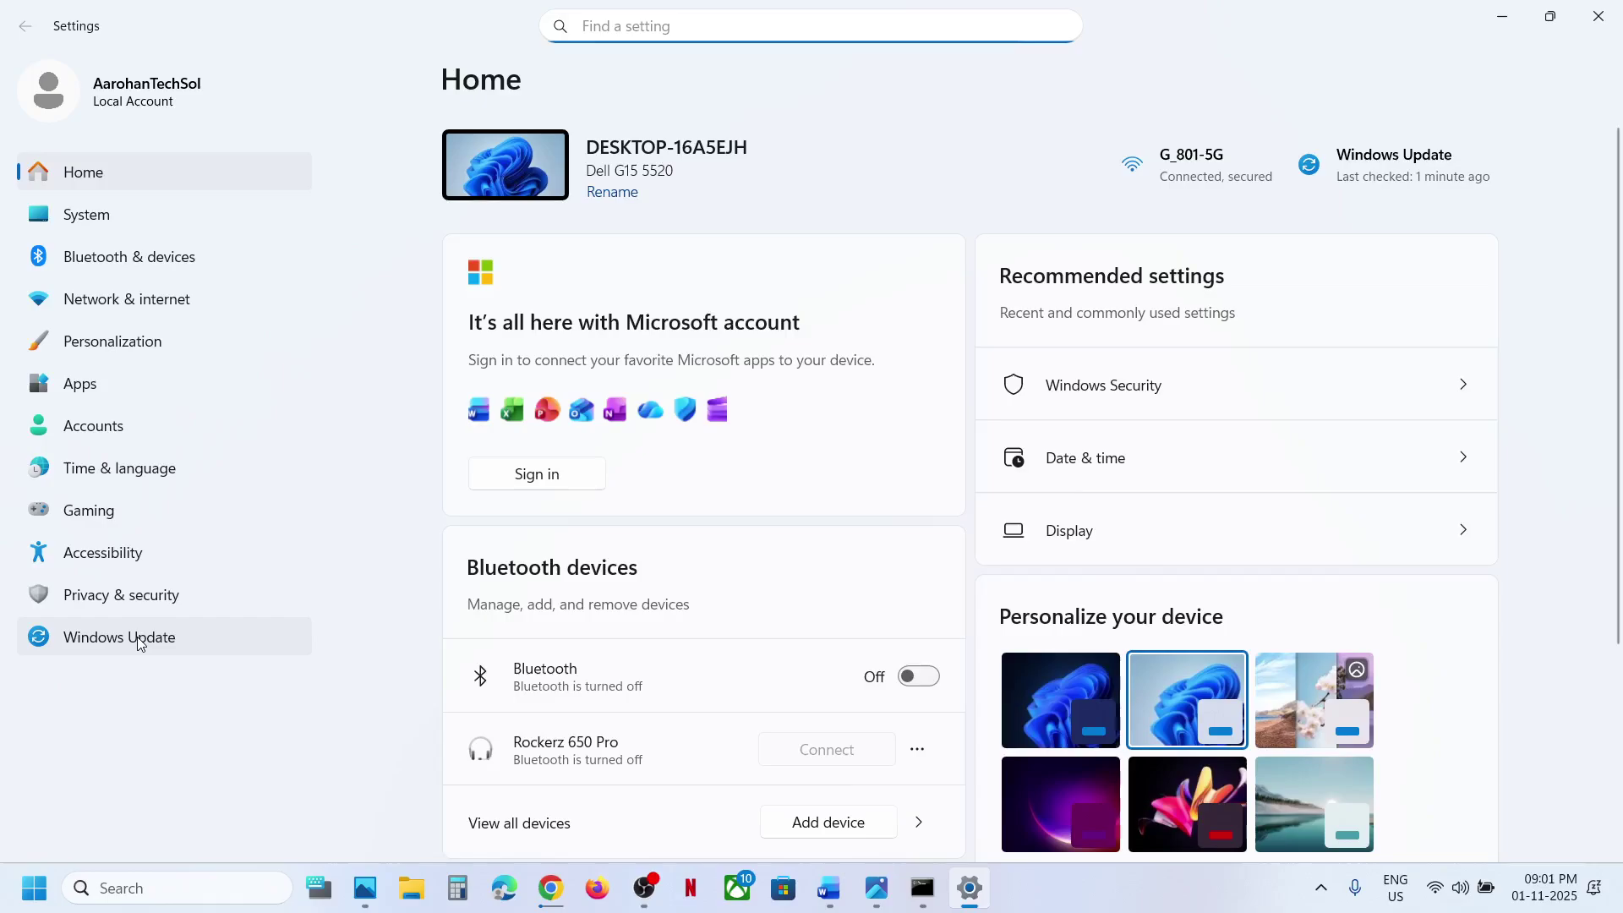
left_click(139, 642)
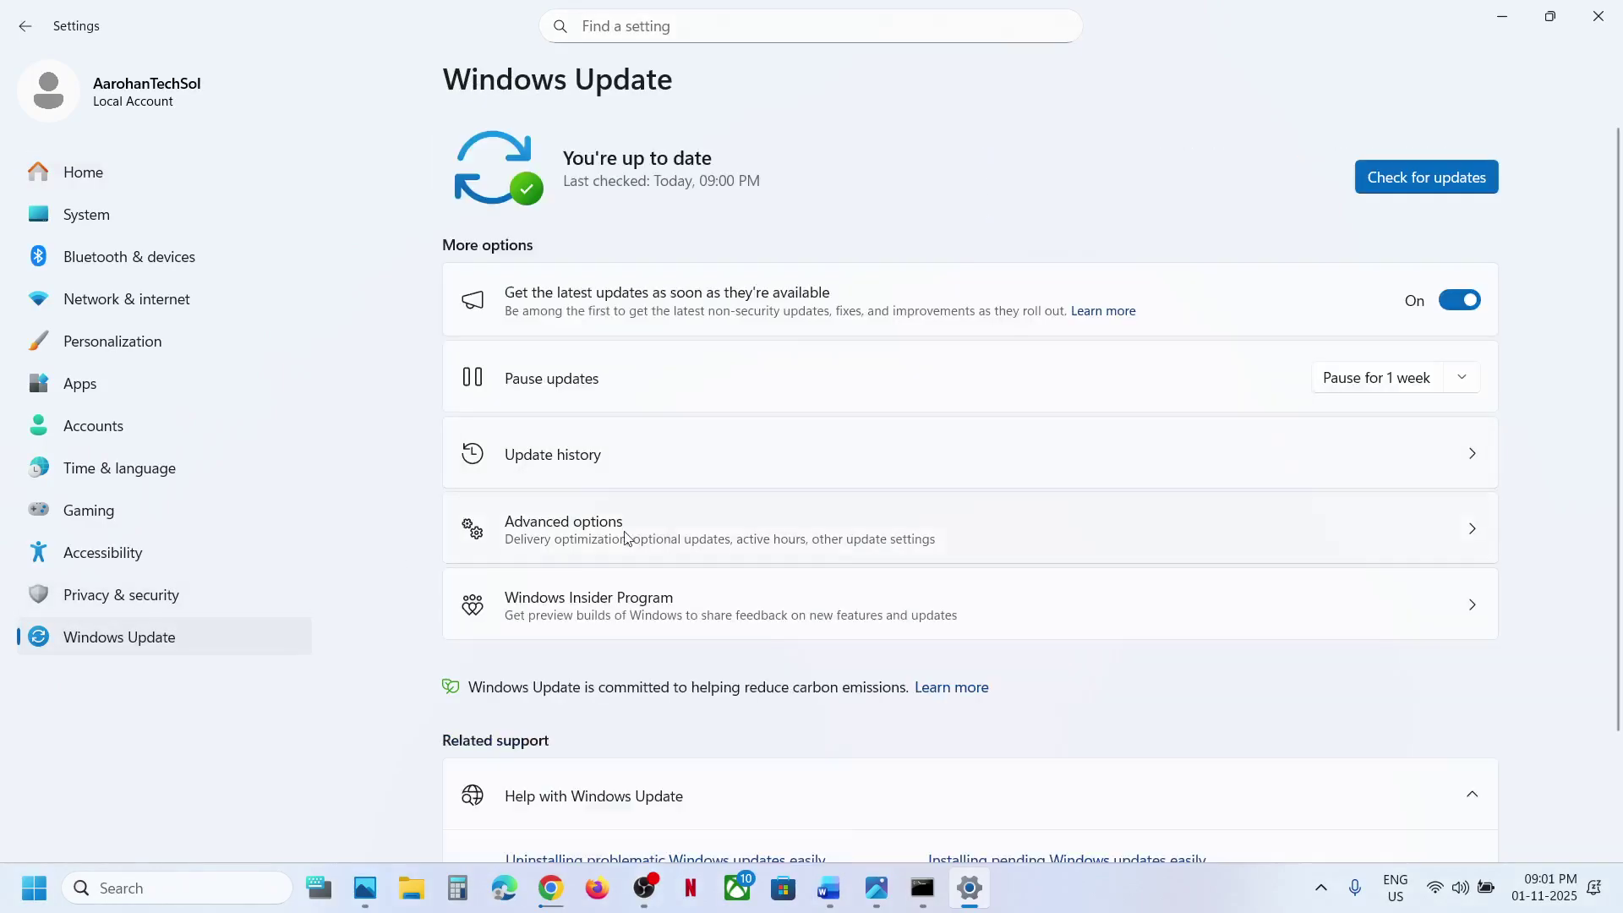
left_click(640, 514)
scroll(640, 515, "down", 2)
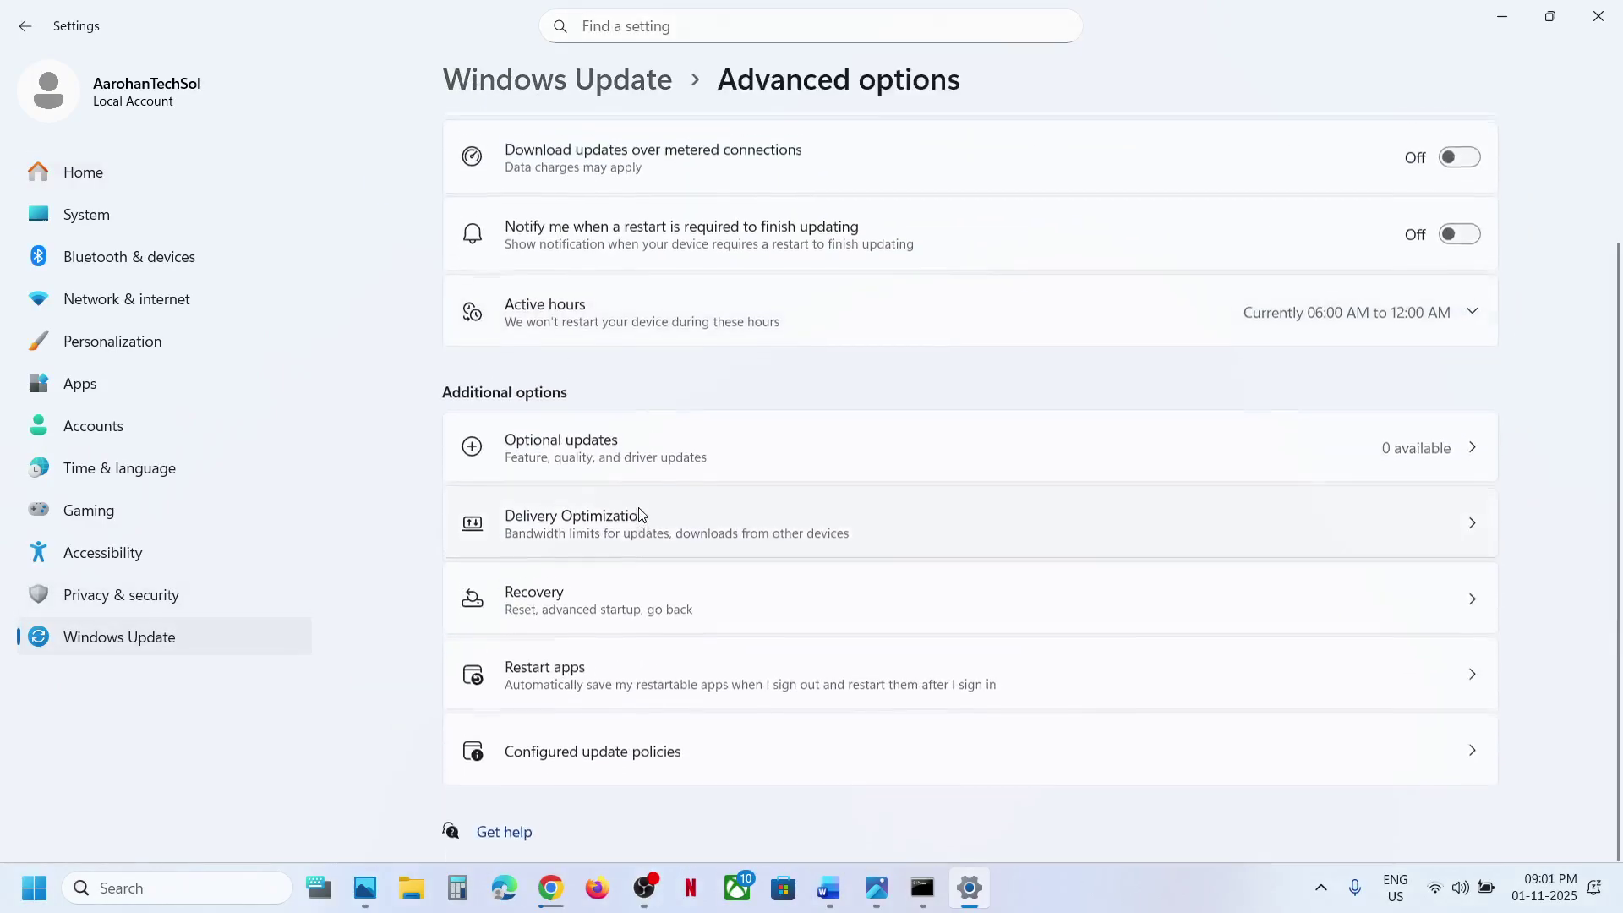
left_click(636, 596)
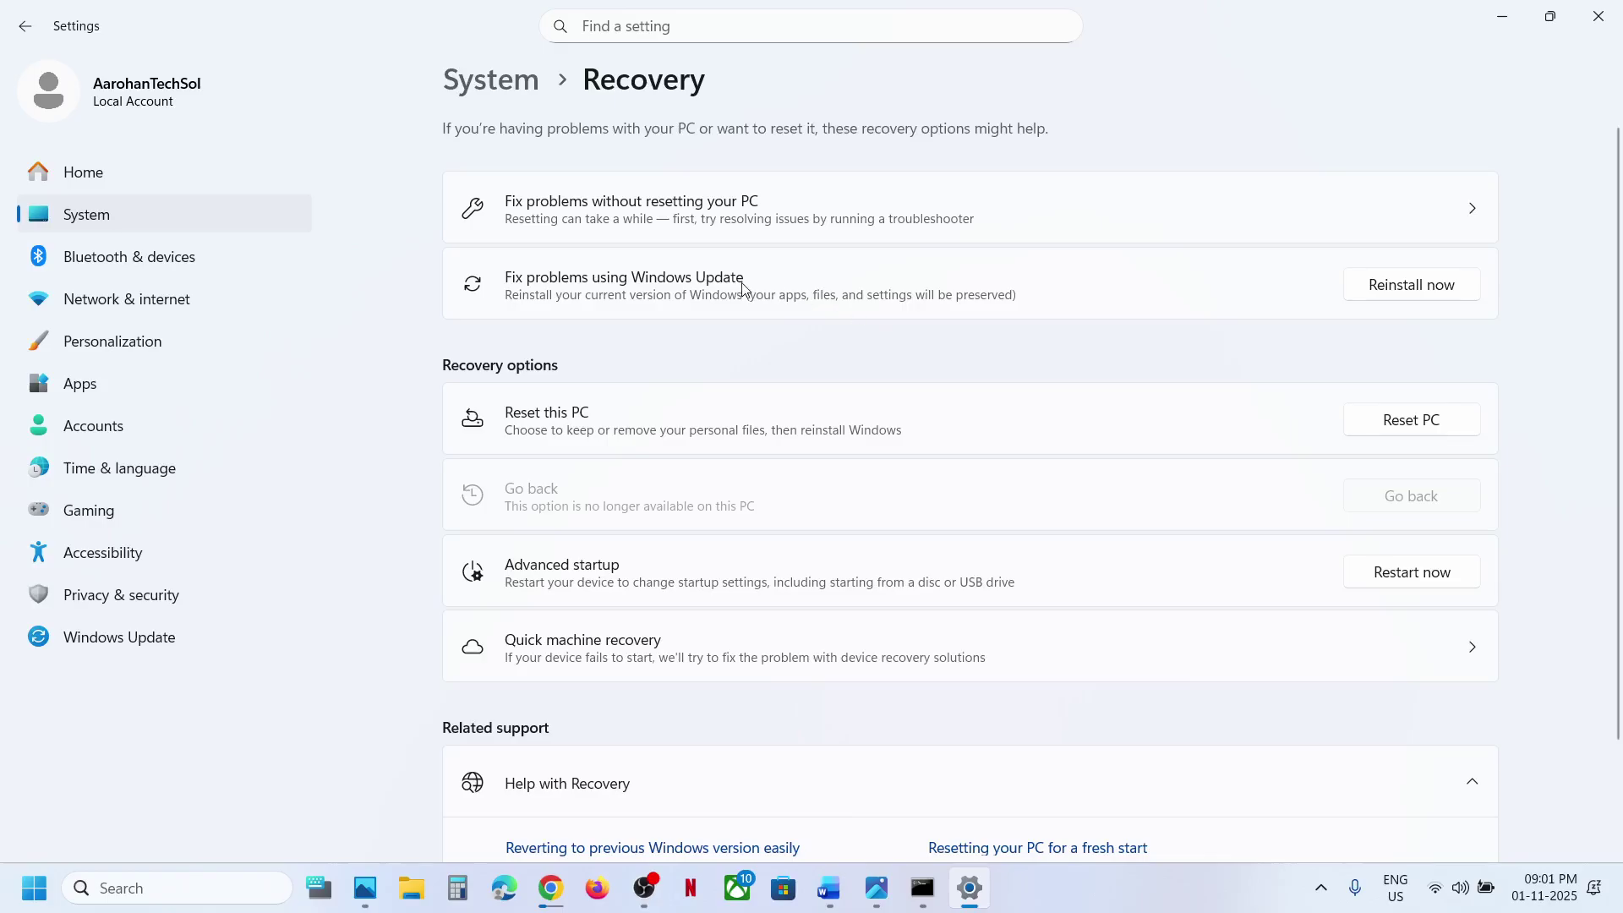
- Examine the 25H2 and 24H2 repair version entries under Feature Updates in the update history, and return to the Windows Update page
left_click(181, 644)
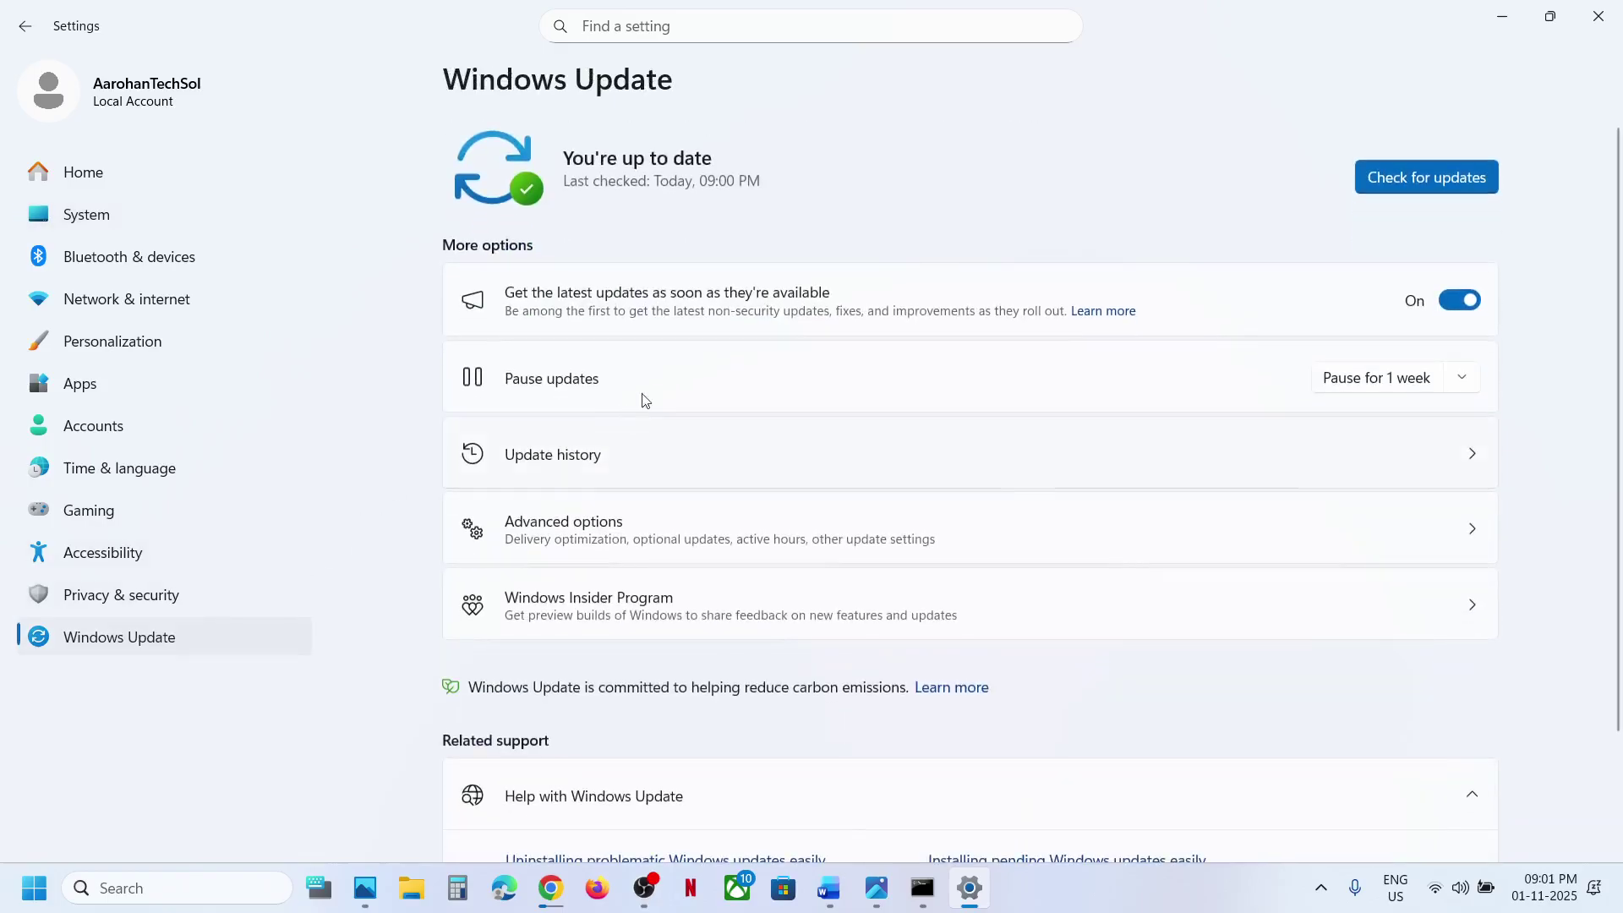
left_click(562, 459)
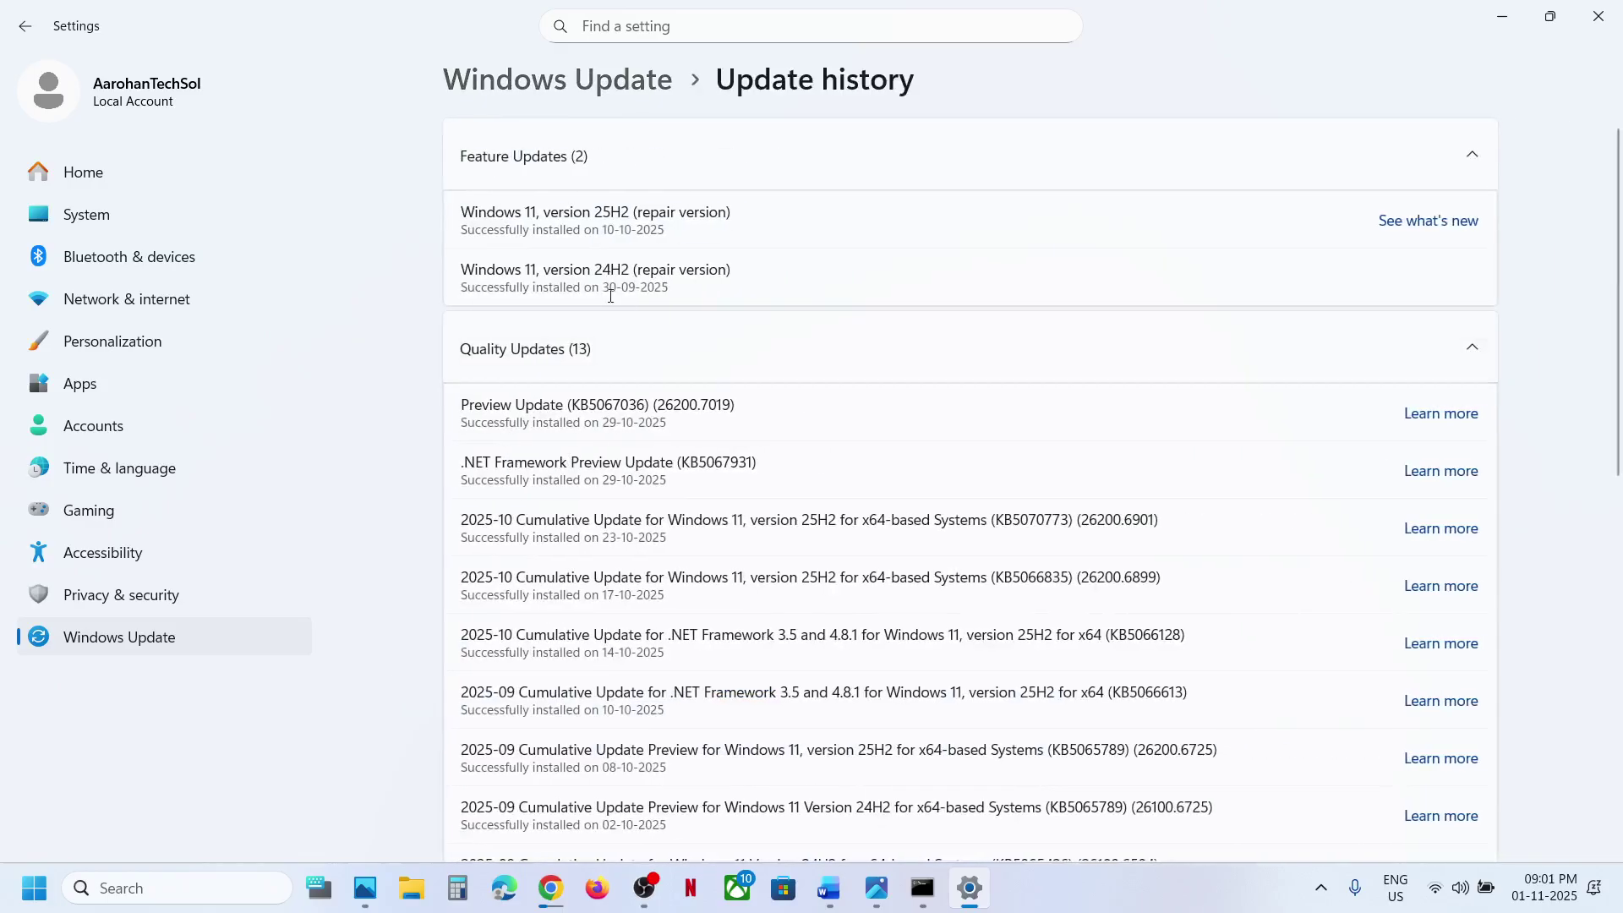
left_click_drag(595, 216, 711, 209)
left_click_drag(602, 269, 721, 265)
left_click_drag(588, 205, 757, 205)
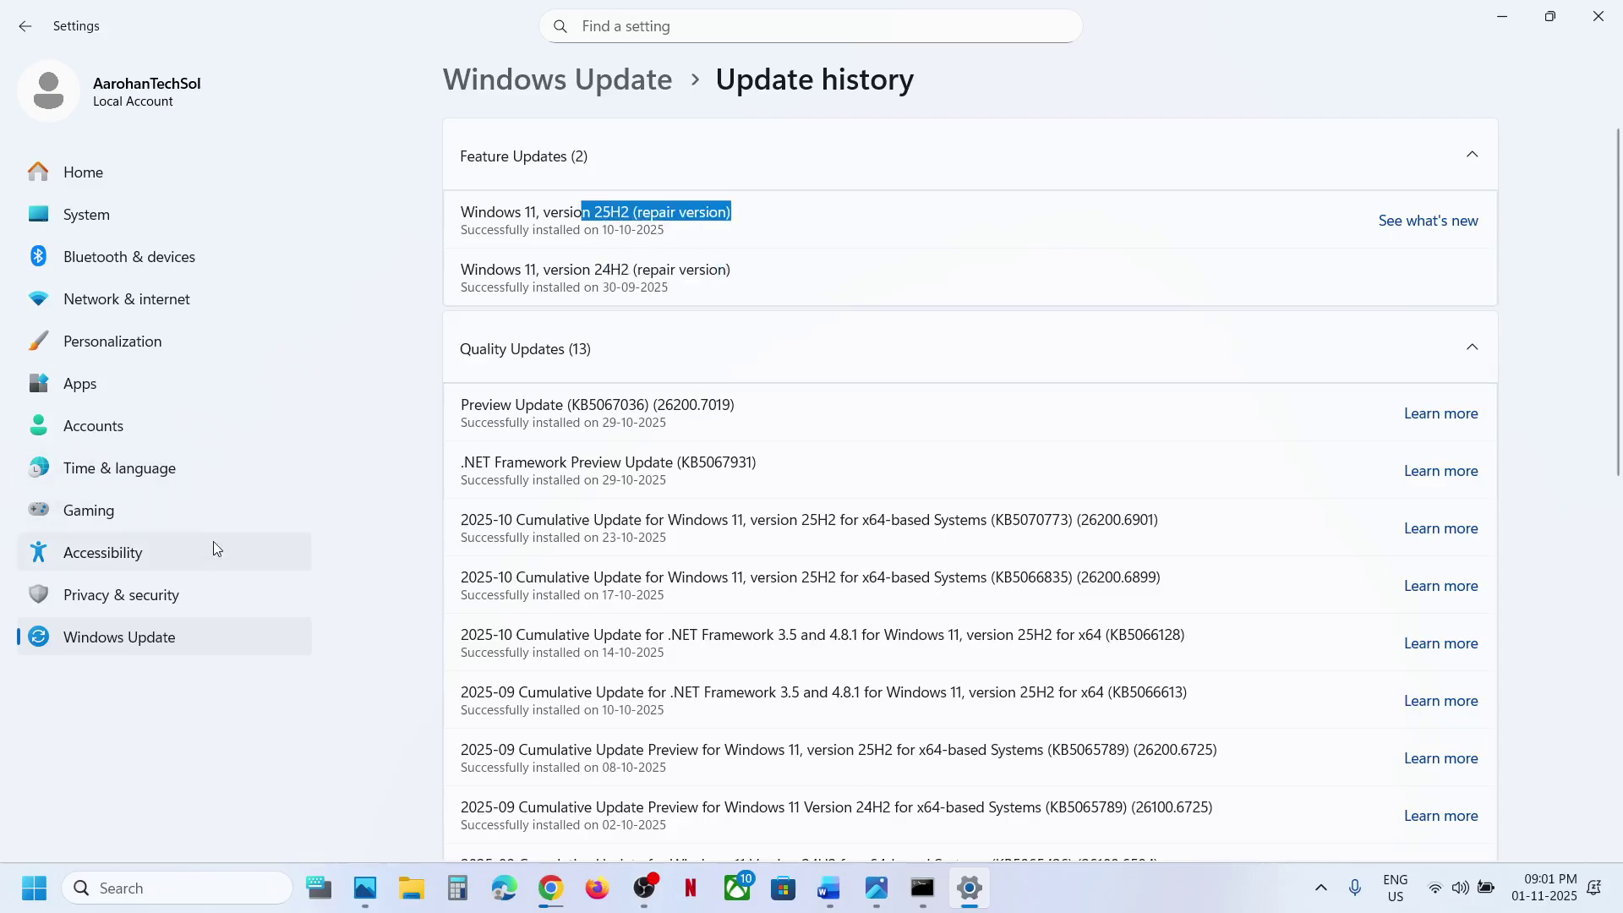
left_click(165, 636)
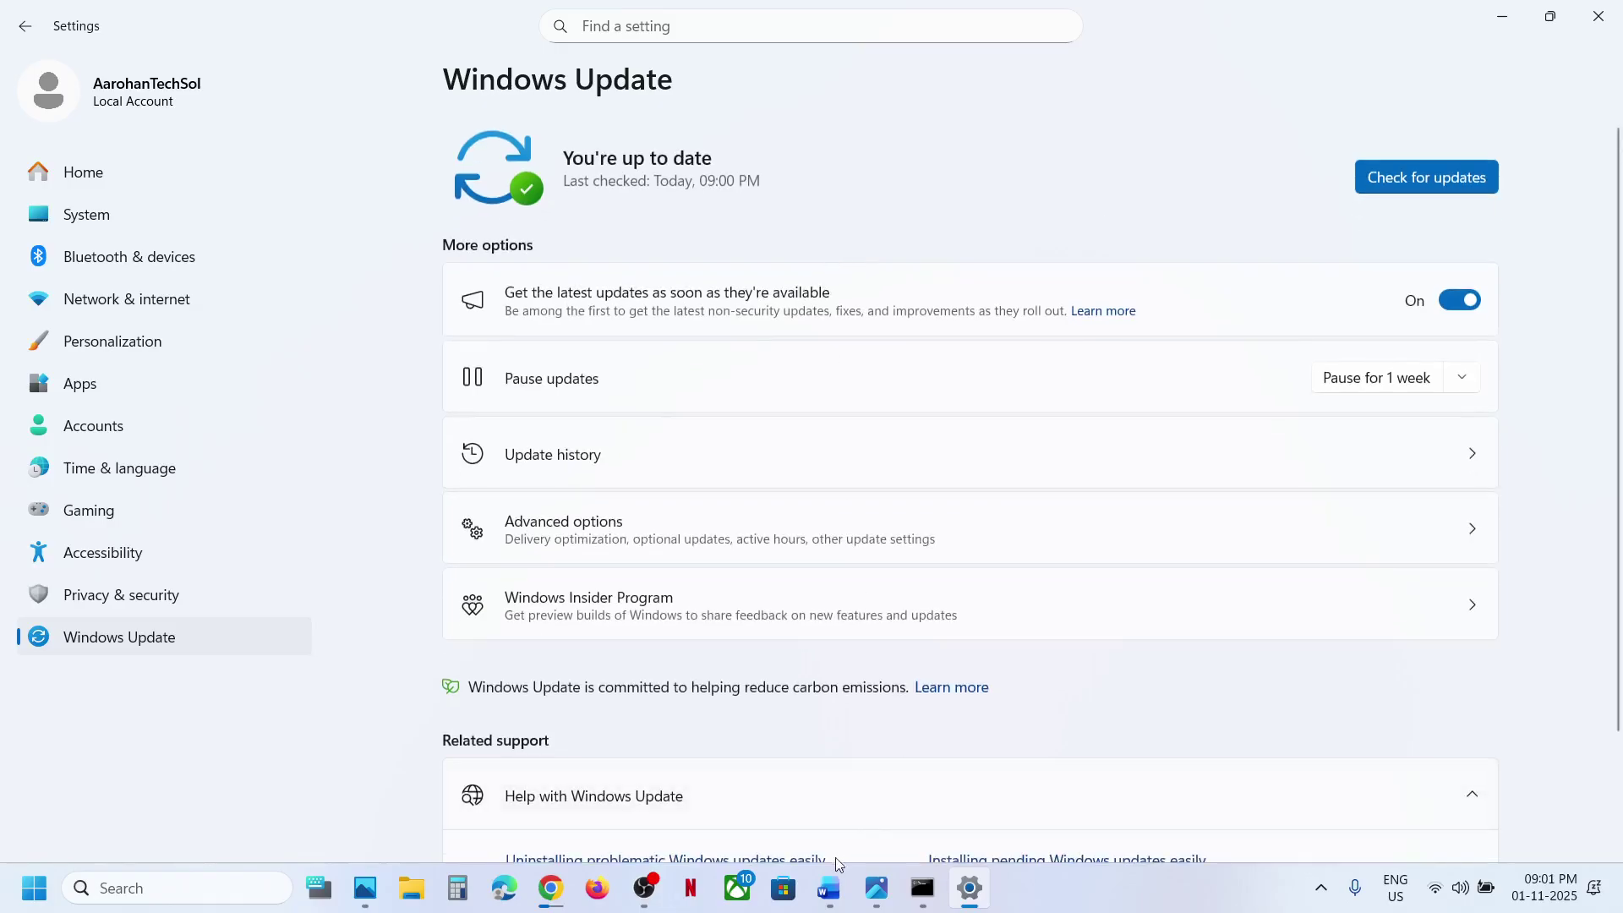
- Follow the Windows 11 download link under Step 6 in the Word document, download the Media Creation Tool, and check the recent downloads
left_click(830, 879)
scroll(675, 654, "down", 5)
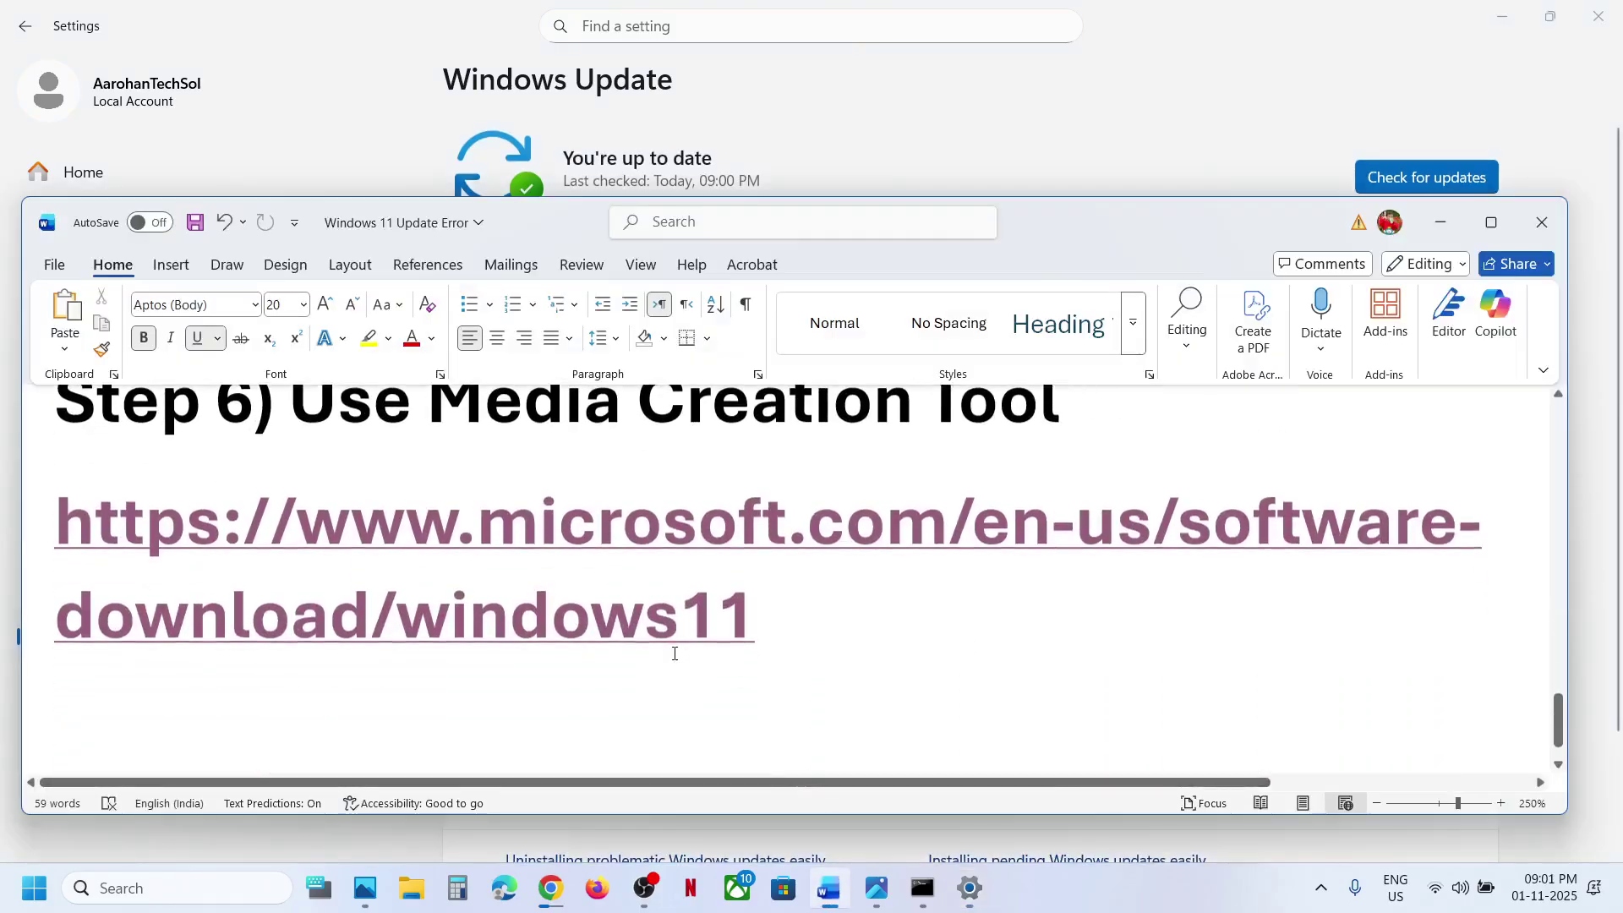
left_click(604, 546, "ctrl")
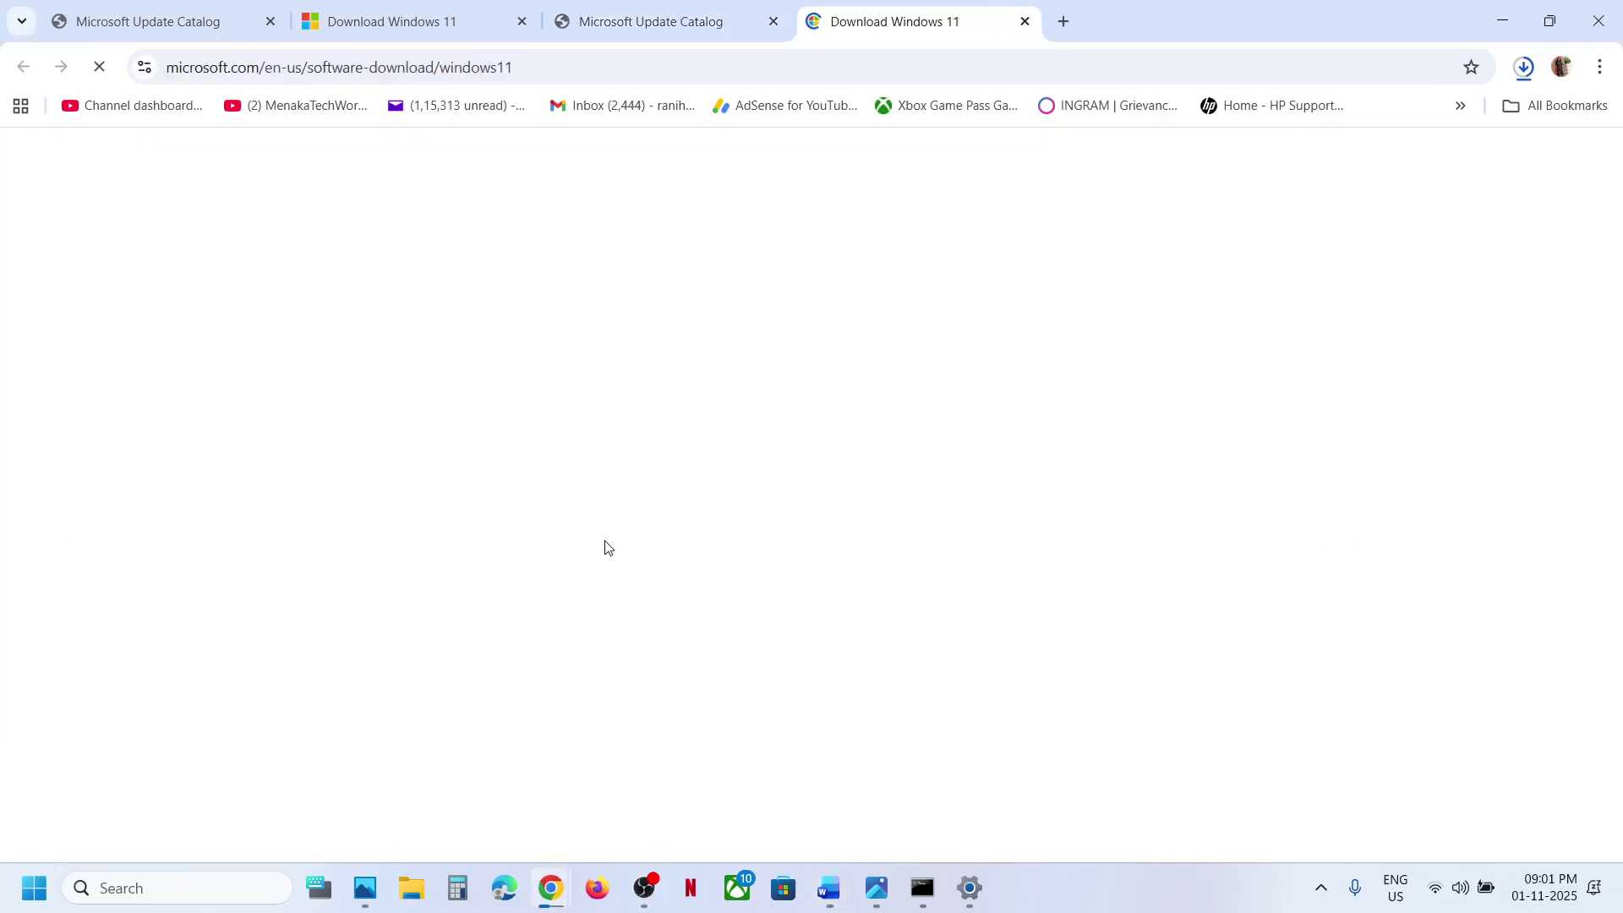
scroll(506, 589, "down", 8)
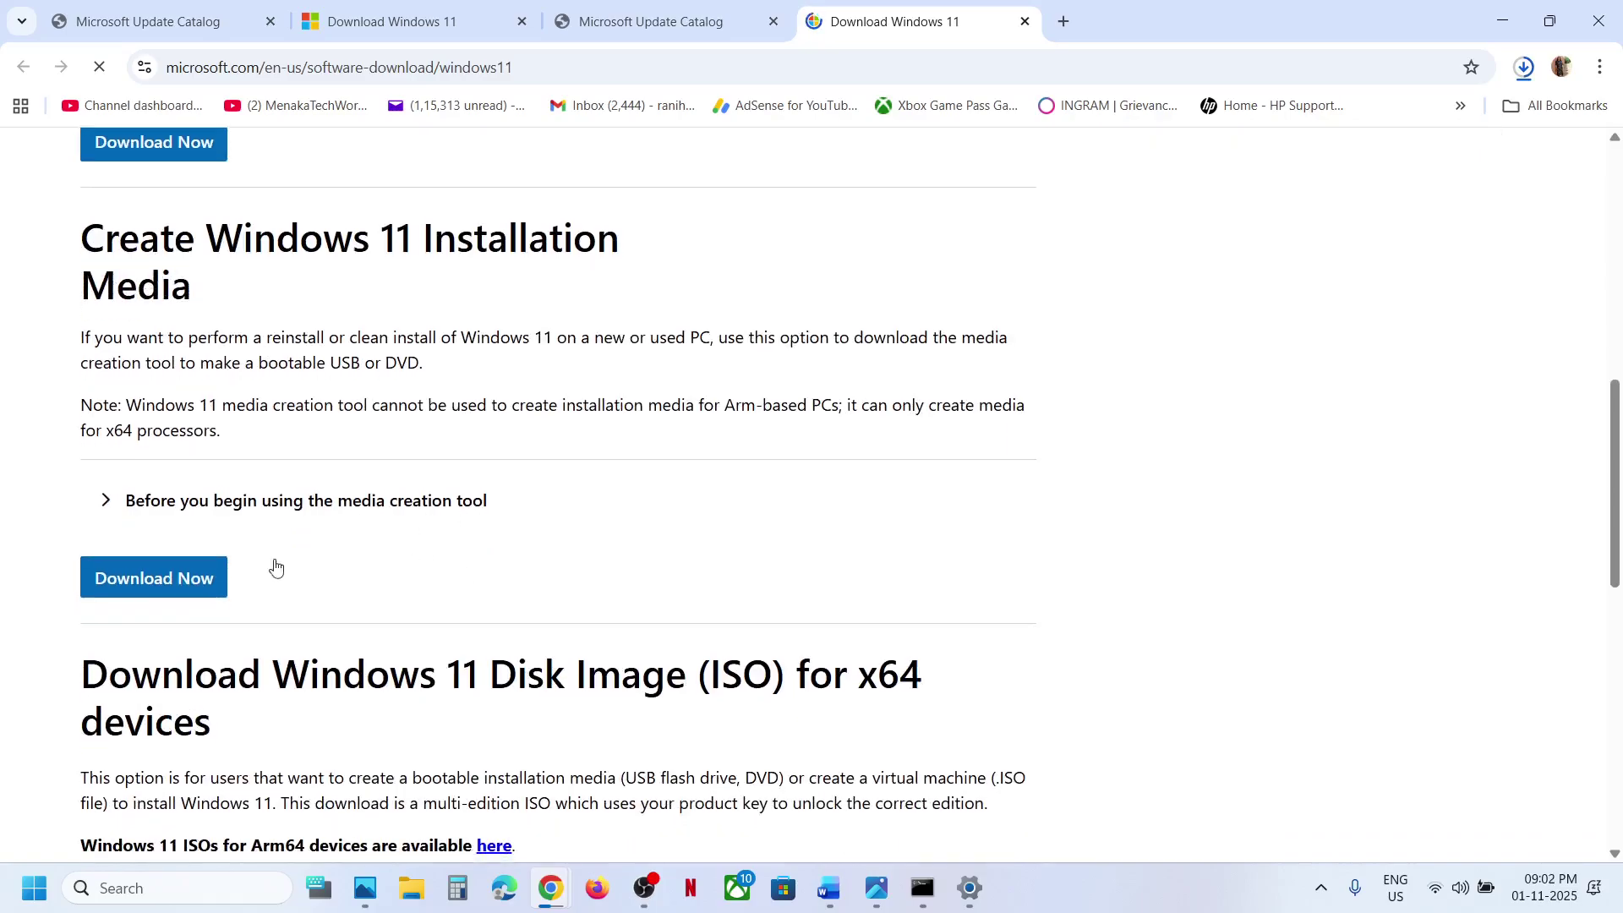
left_click(181, 580)
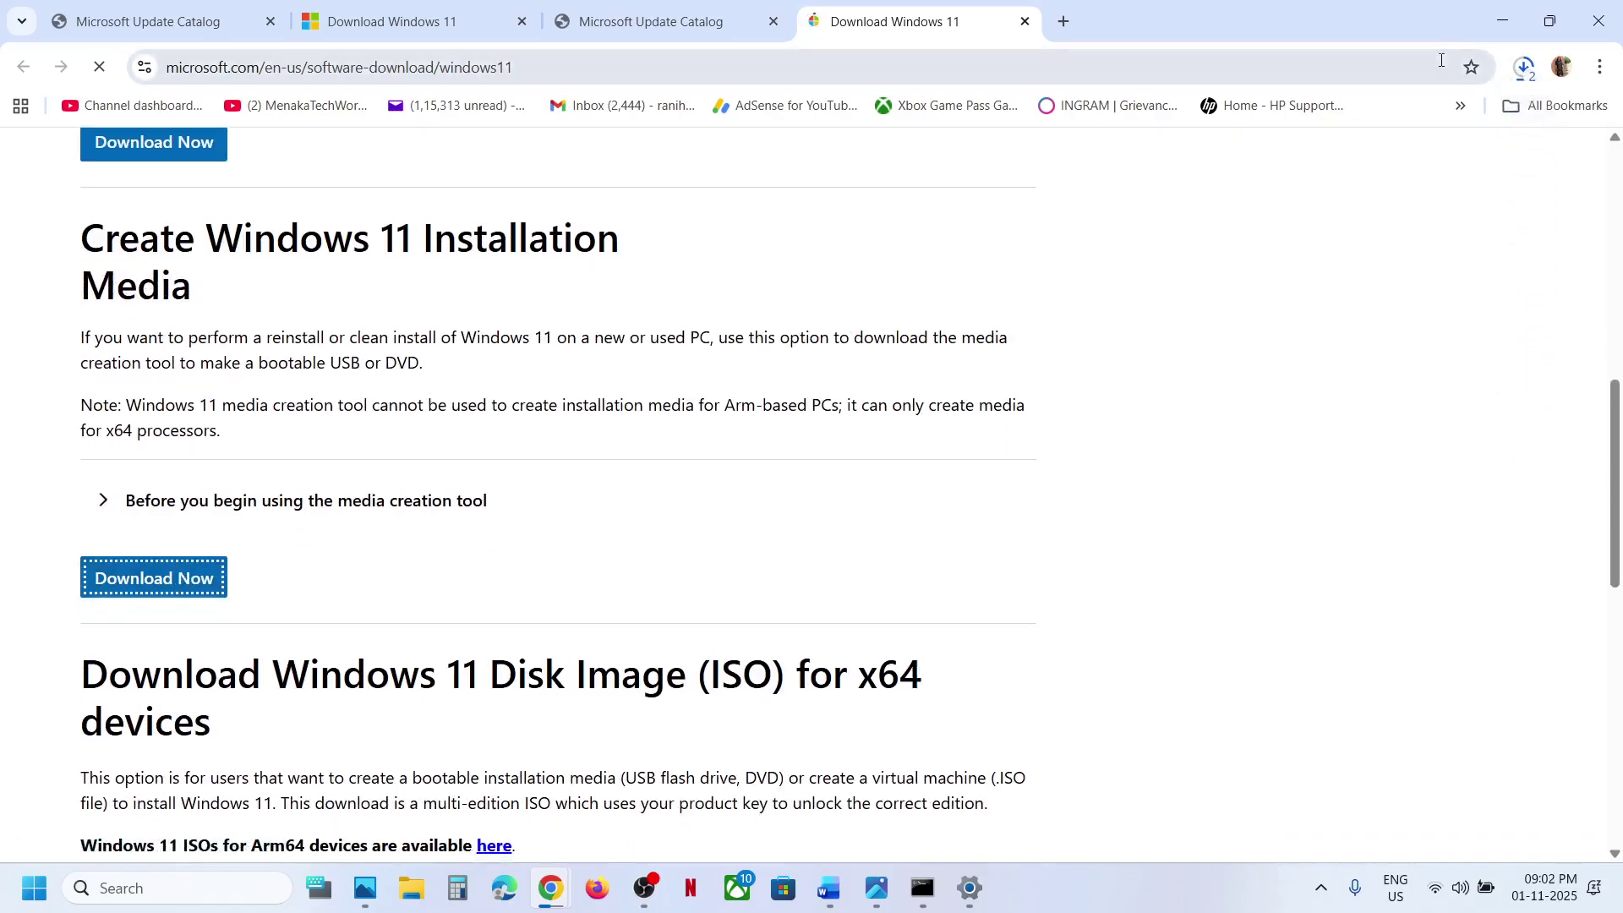
left_click(1525, 67)
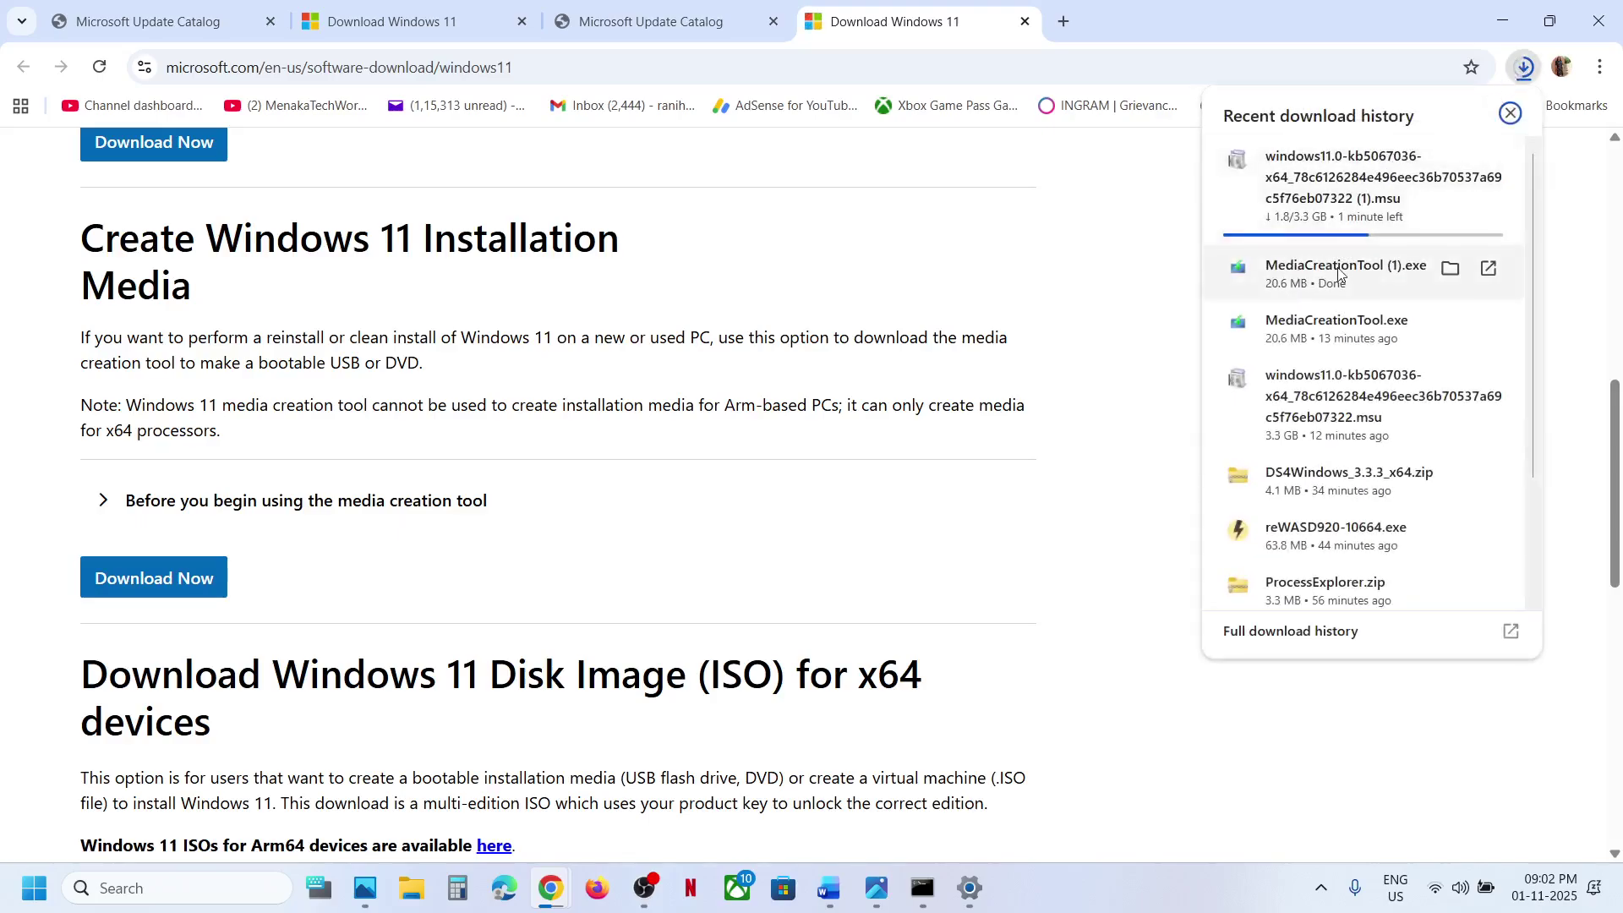
- Switch to Photos and review screenshots 1.png to 7.png on creating a Windows 11 ISO file with the Media Creation Tool
left_click(876, 888)
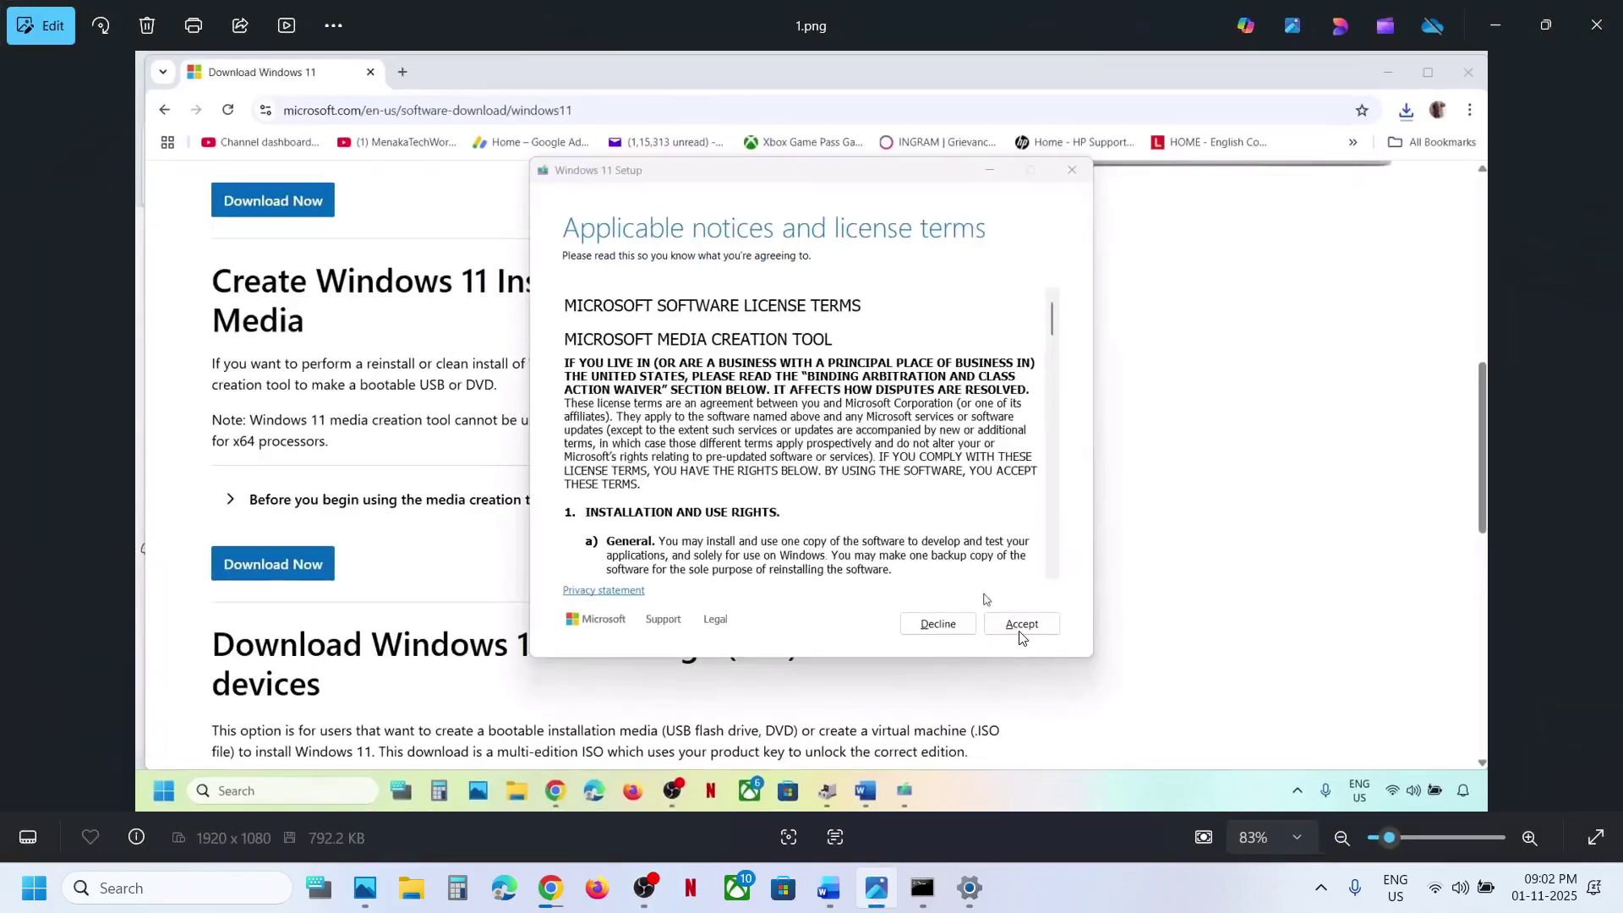
key("Right")
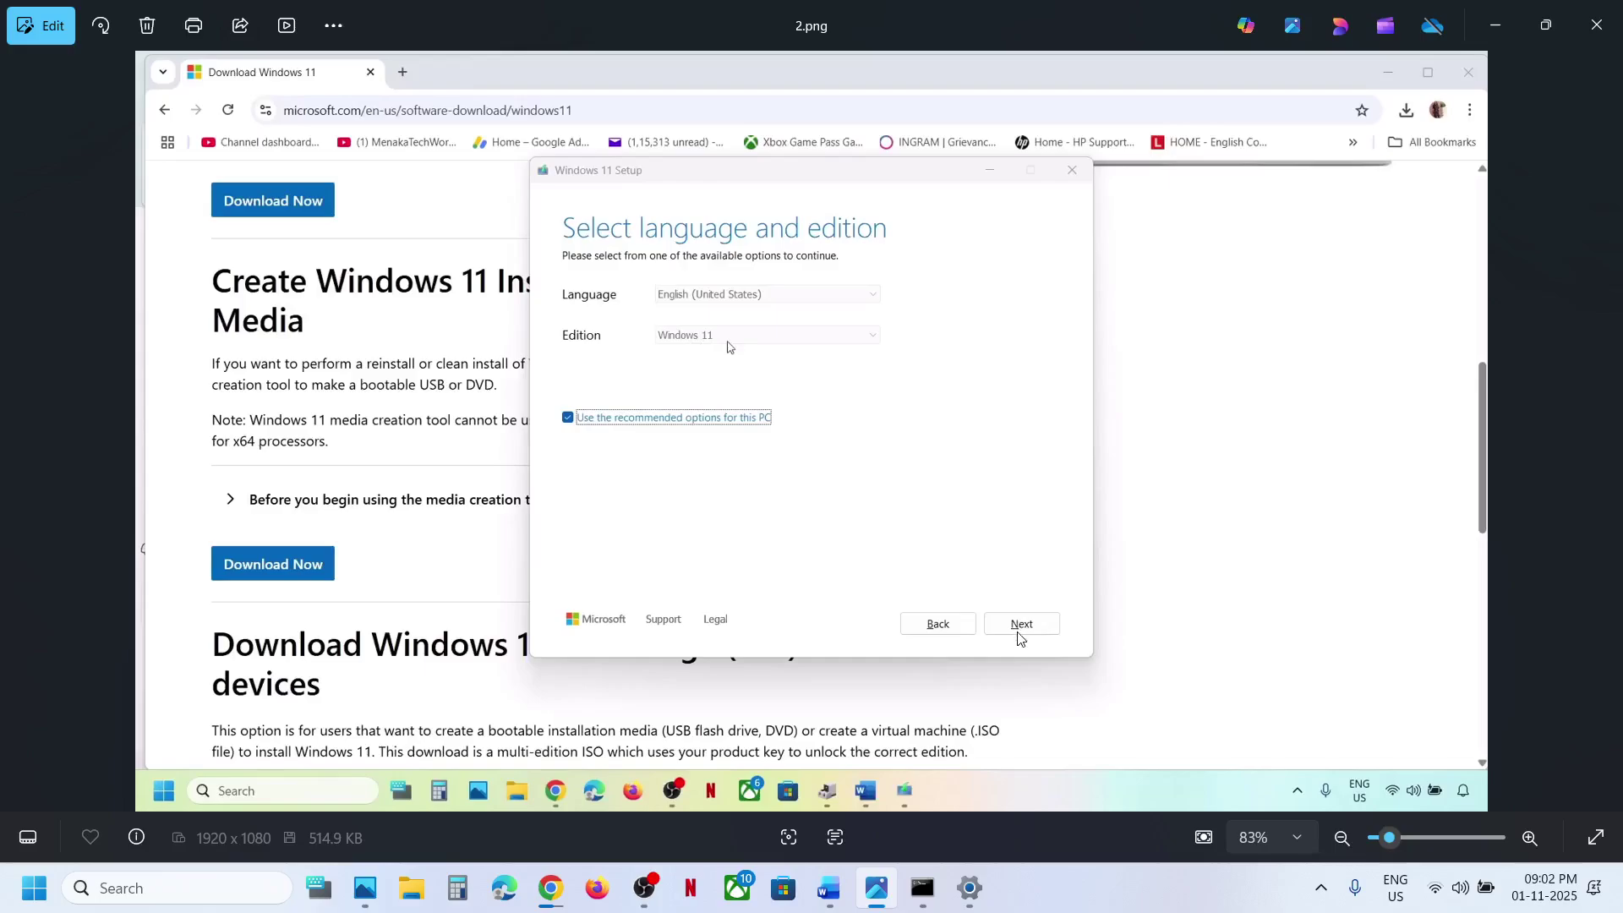
key("Right")
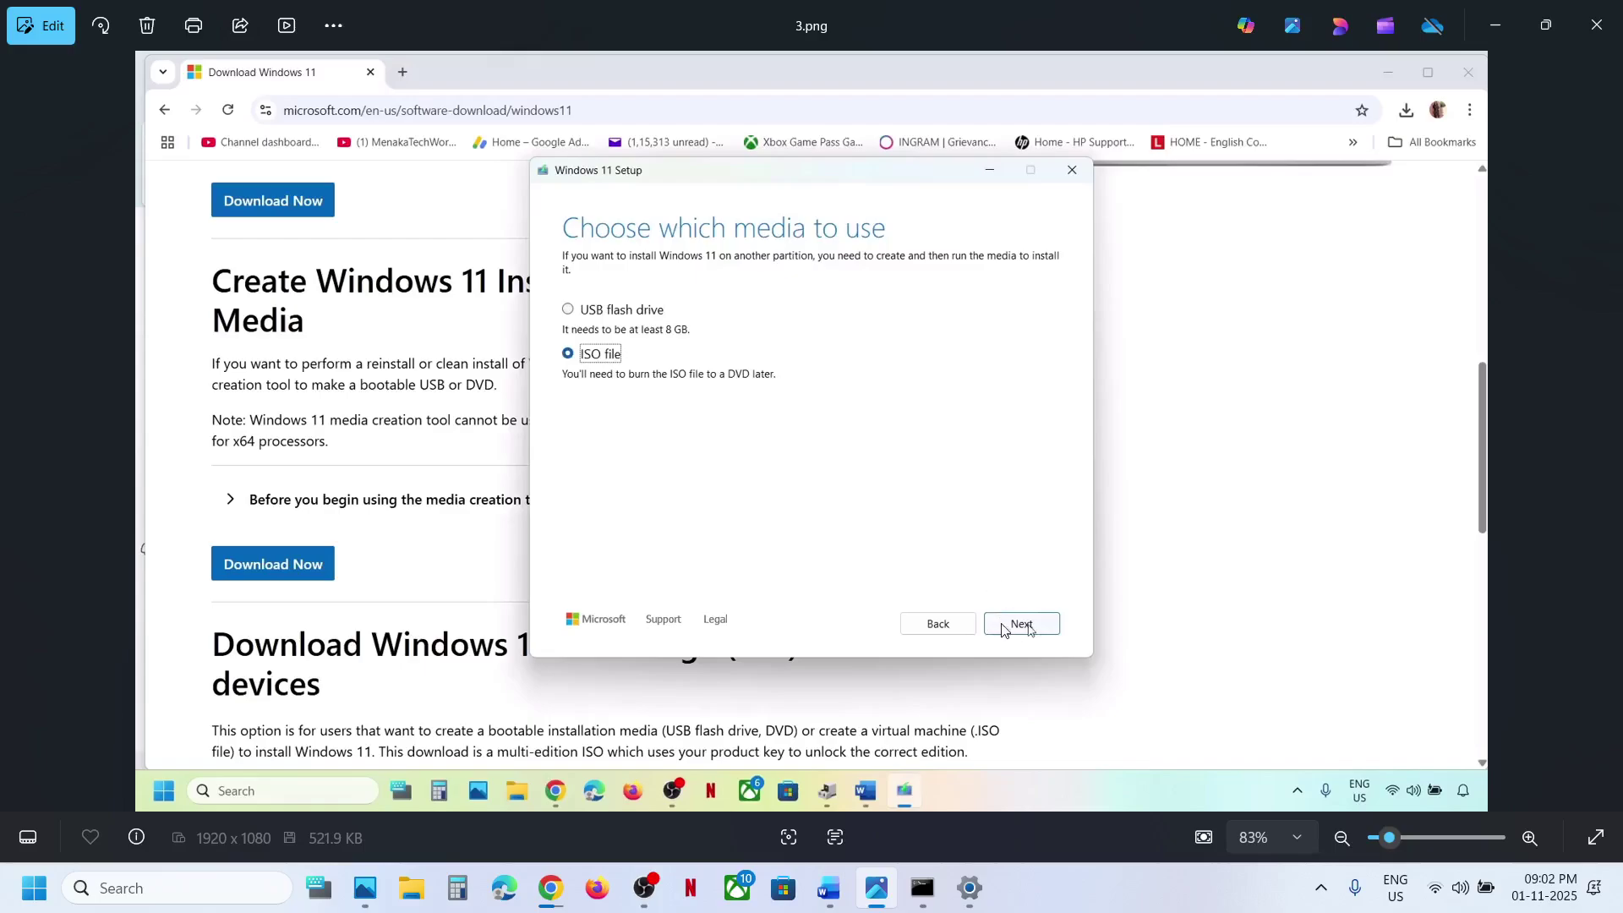
key("Right")
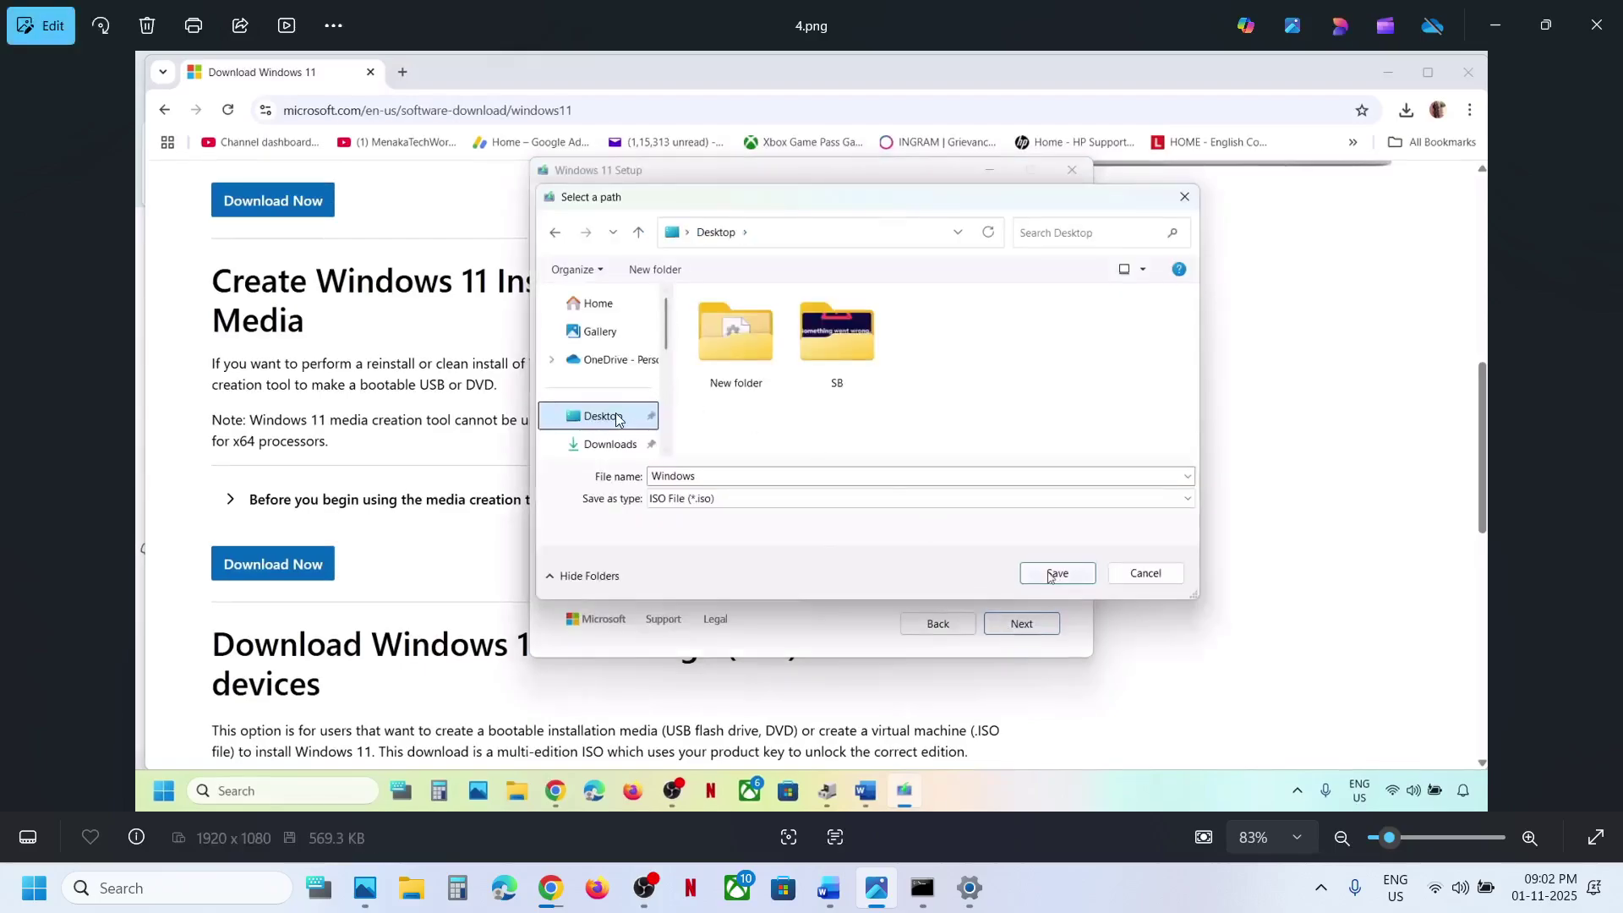
key("Right")
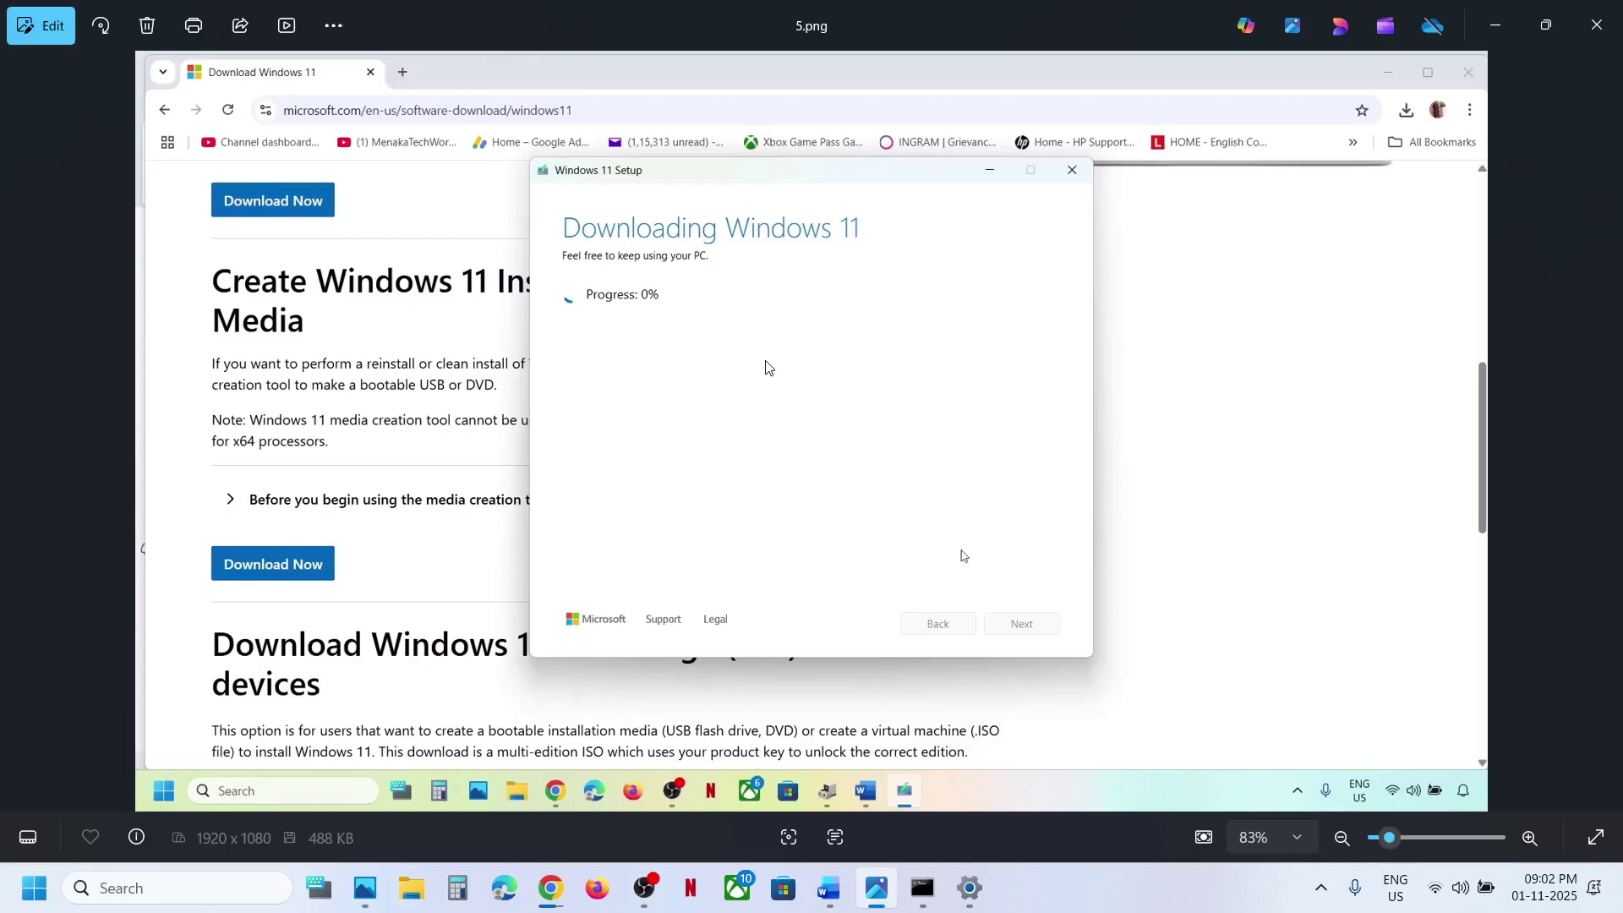
key("Right")
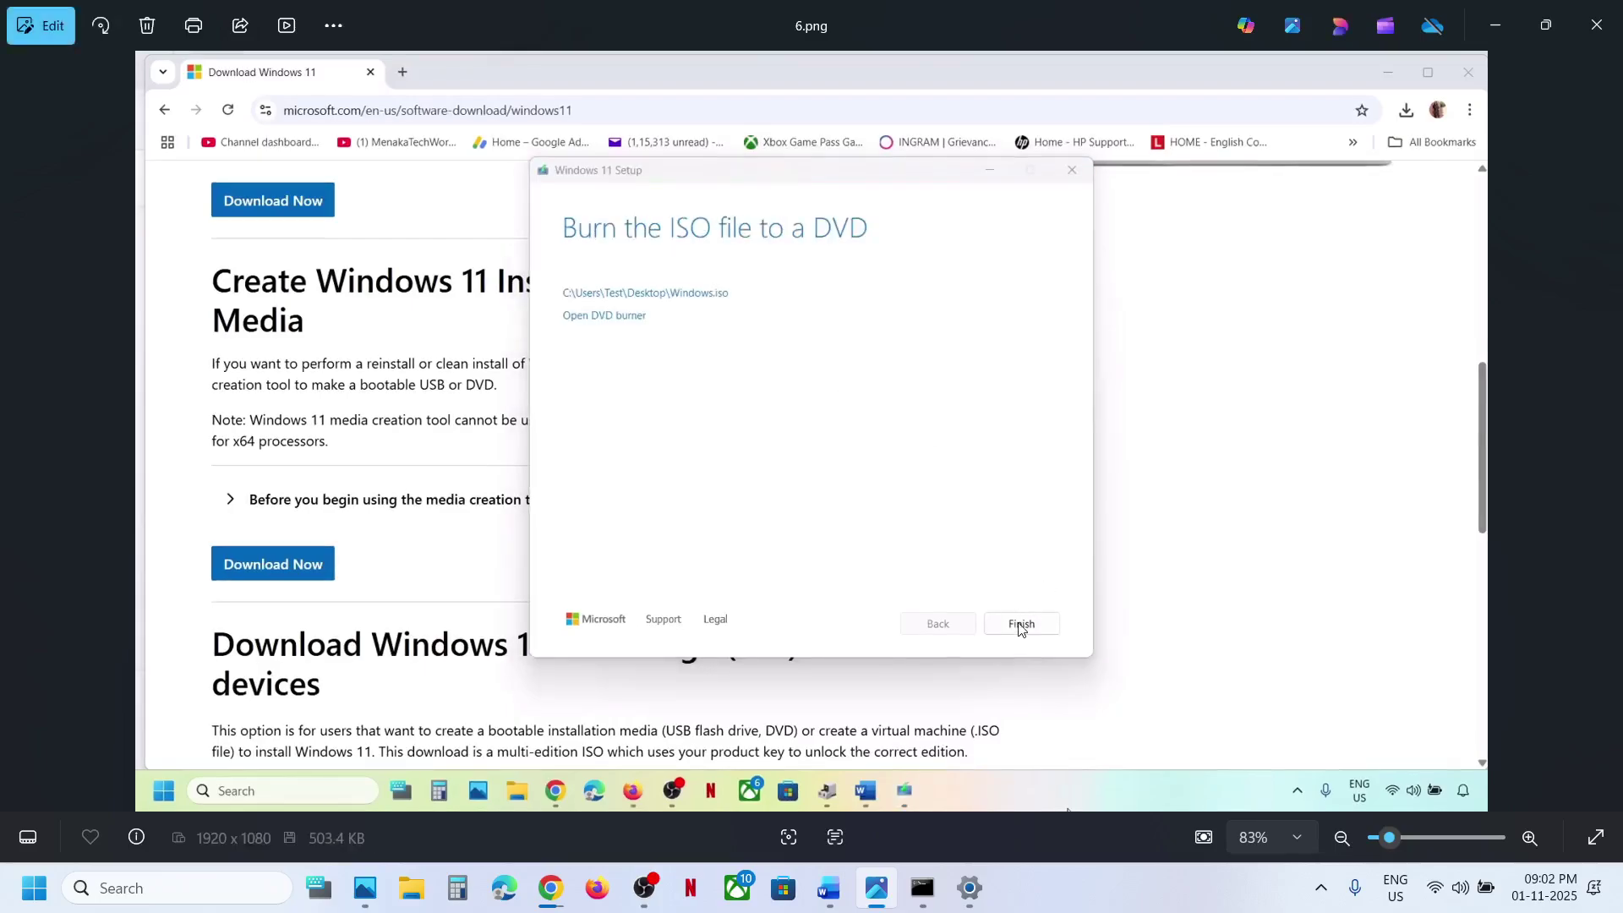
key("Right")
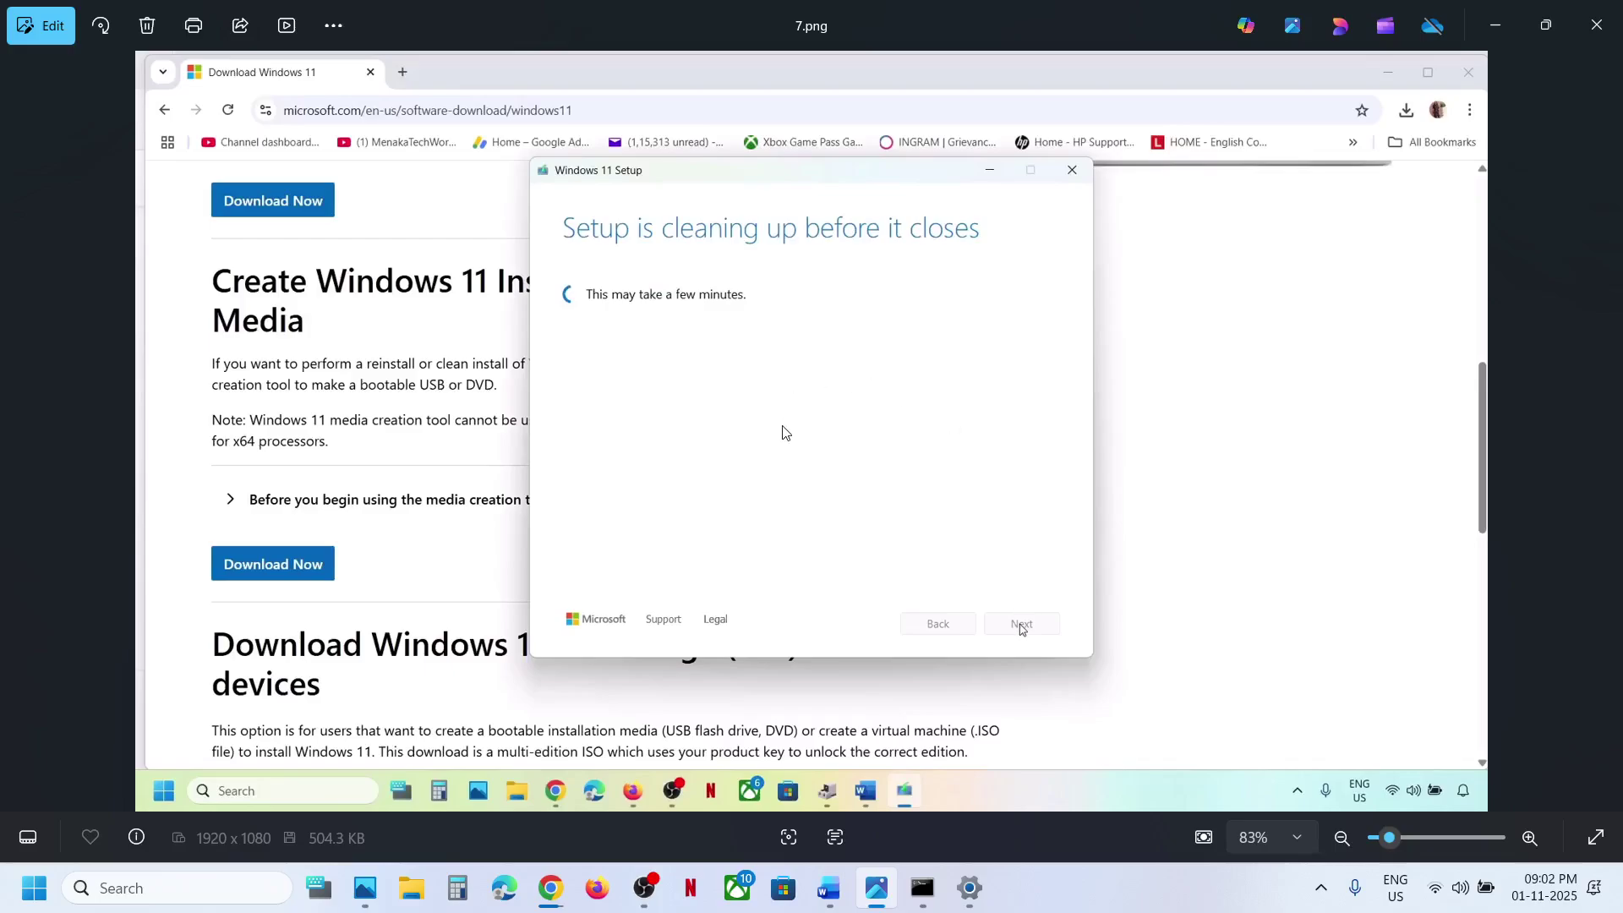
- Review screenshots 8.png to 13.png on running setup from the Windows ISO and keeping personal files and apps
key("Right")
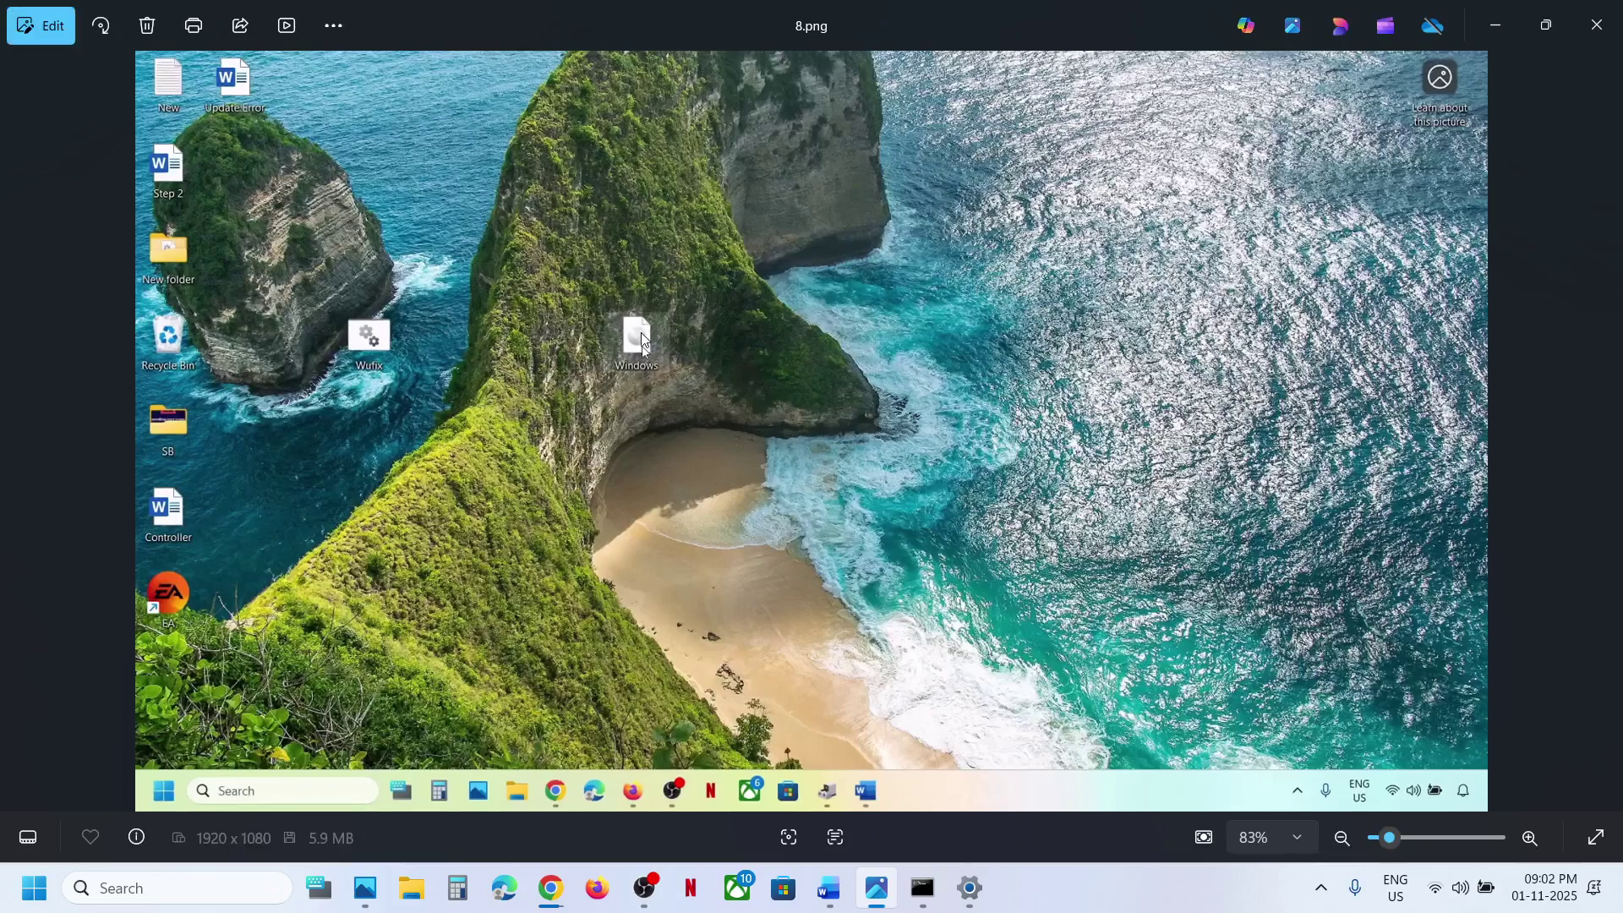
key("Right")
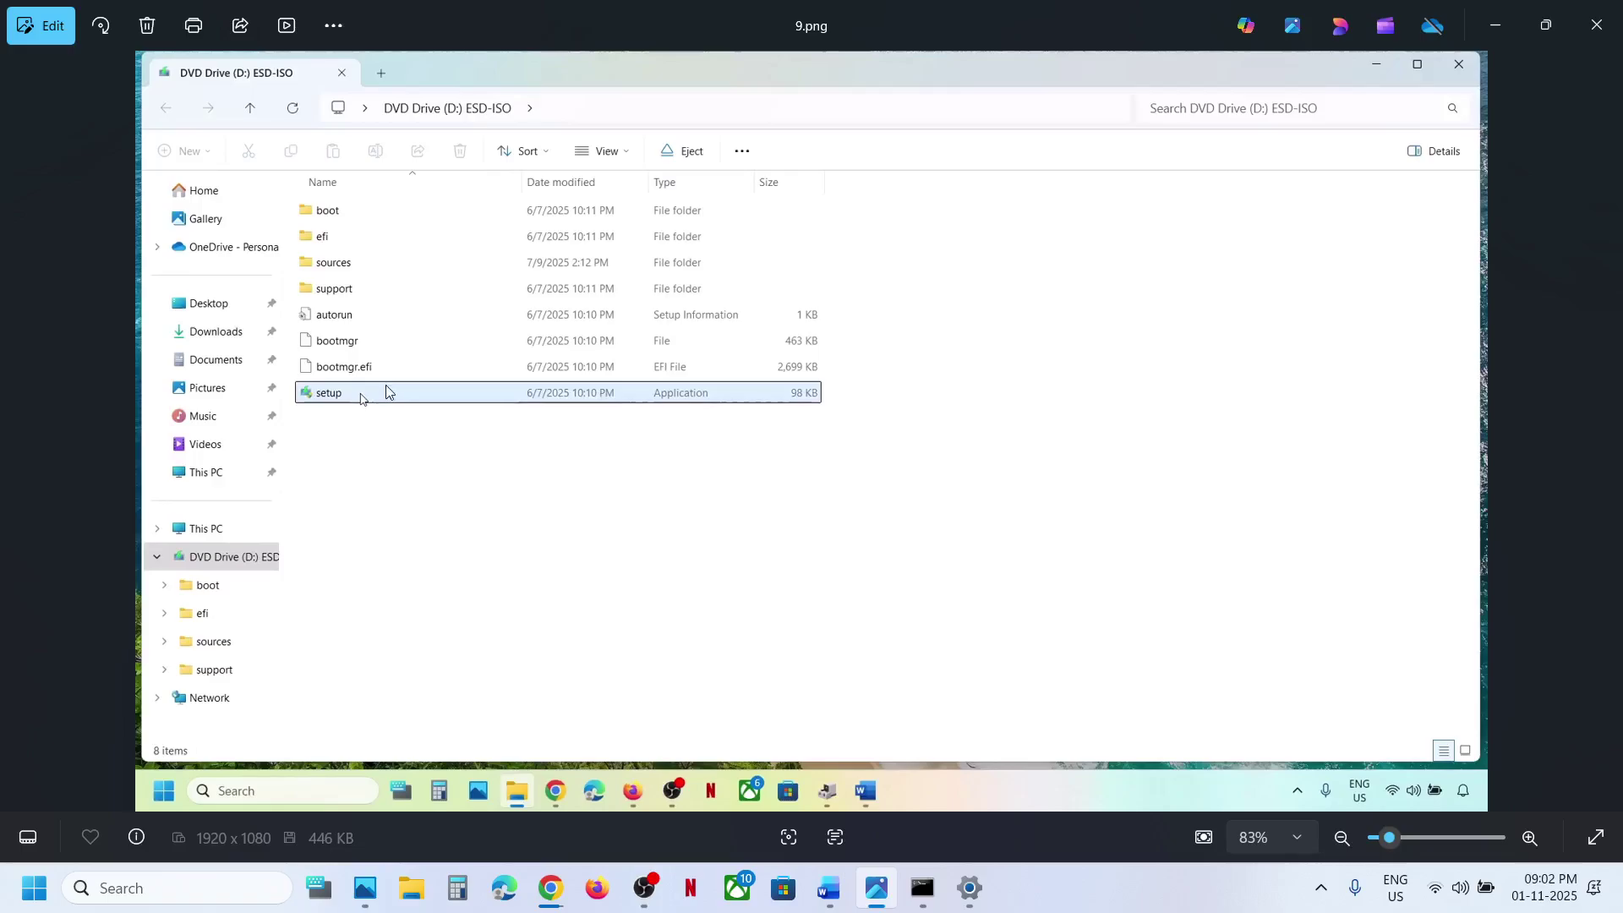
key("Right")
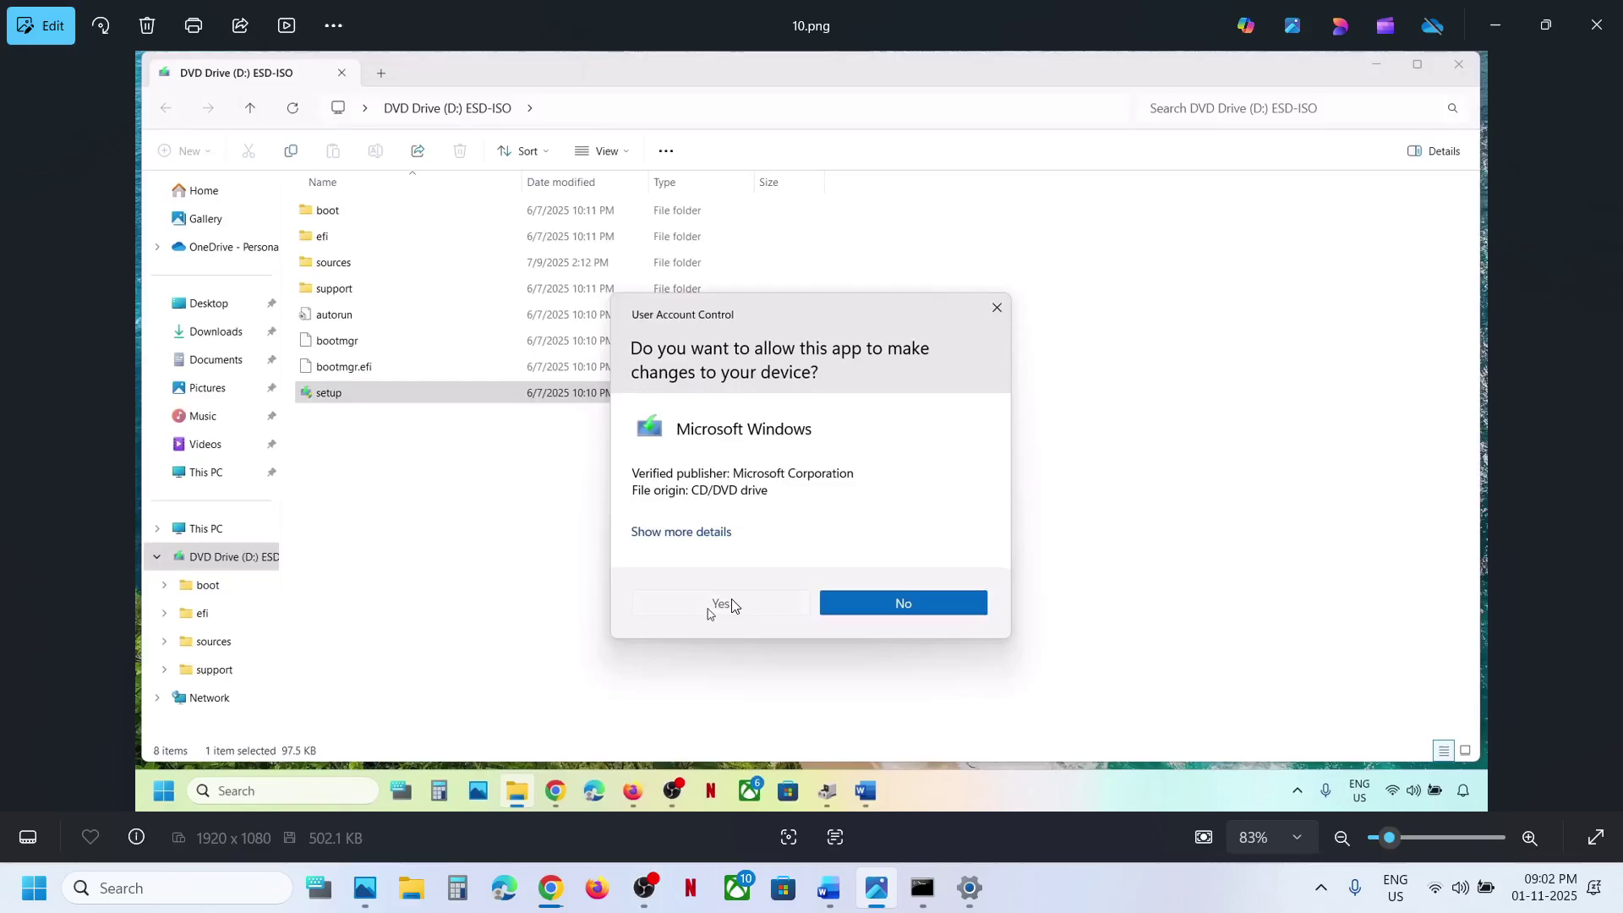
key("Right")
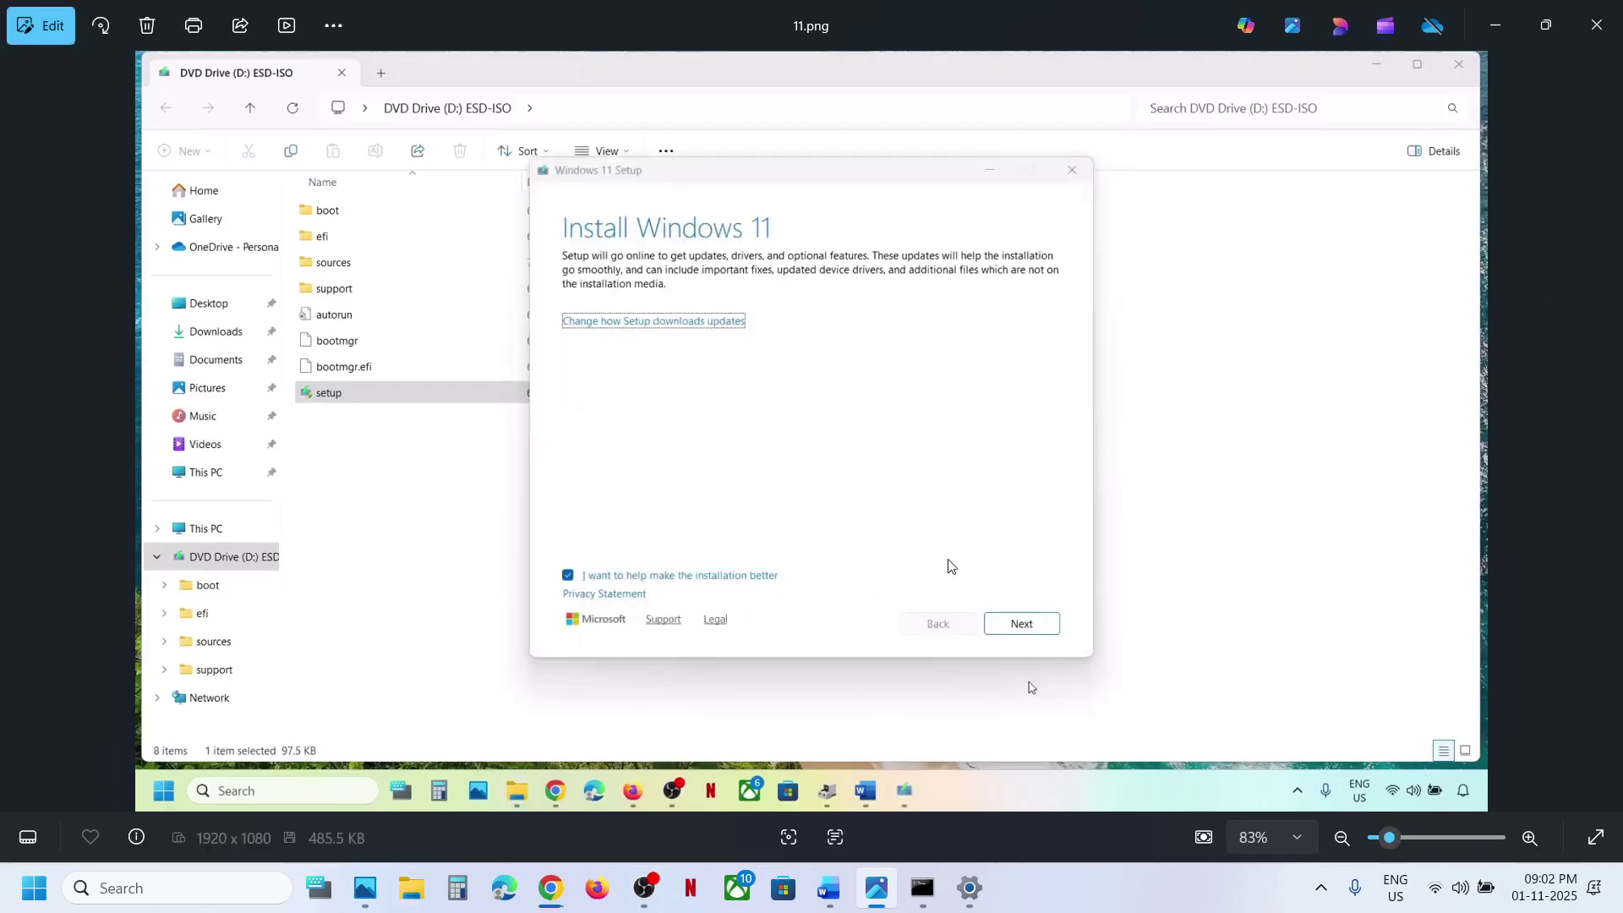
key("Right")
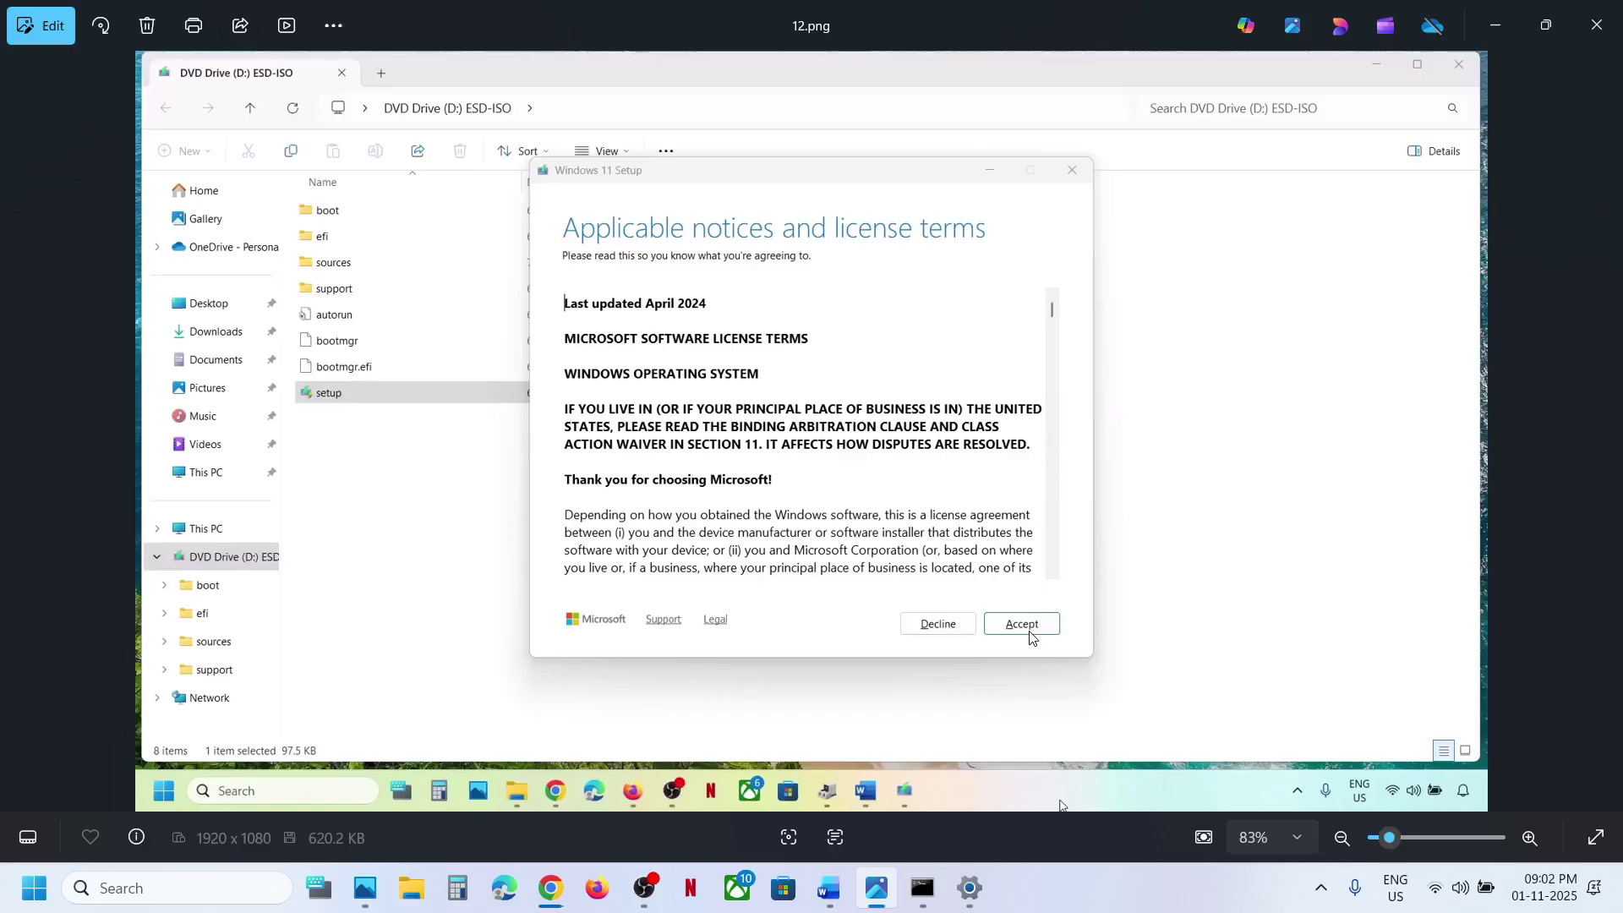
key("Right")
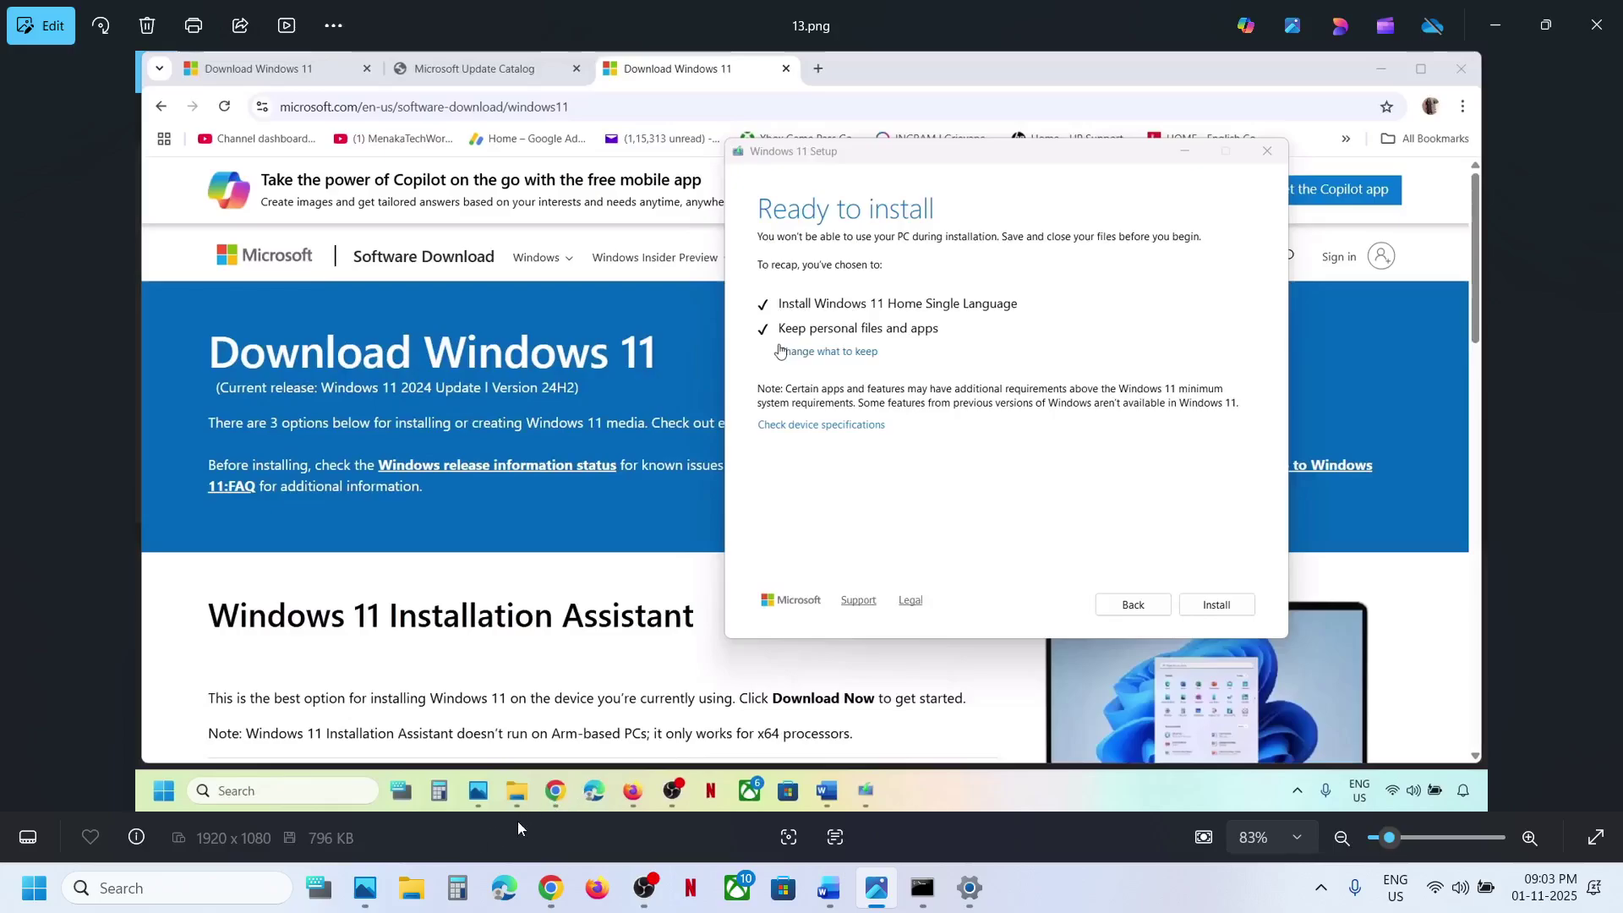
- Switch back to Settings and open the Windows Update history
left_click(963, 891)
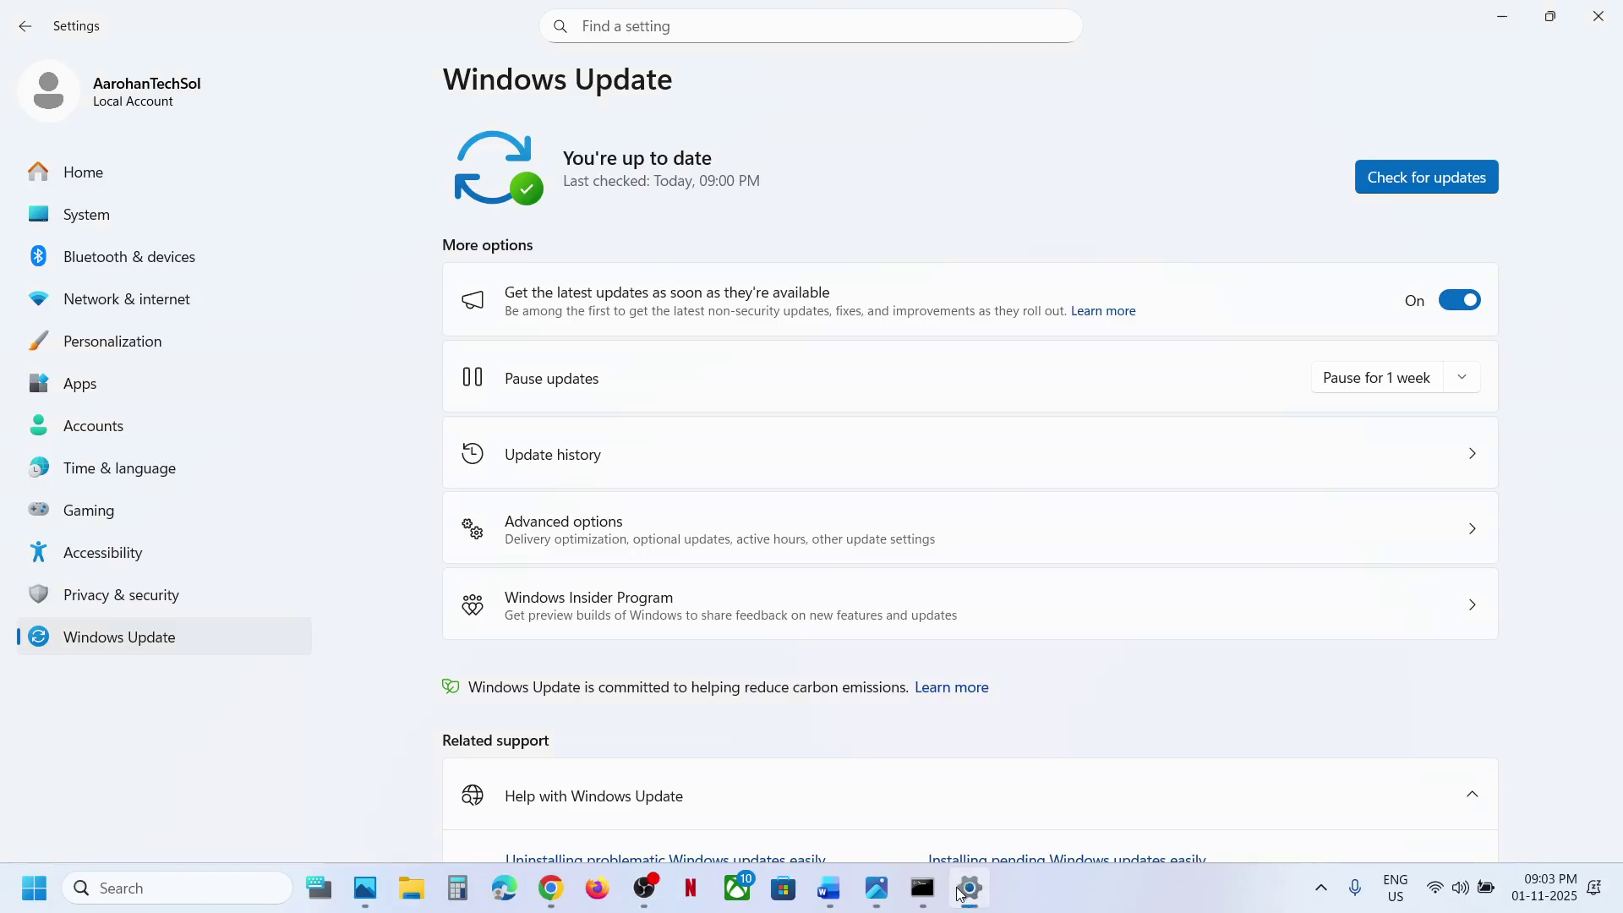
left_click(648, 457)
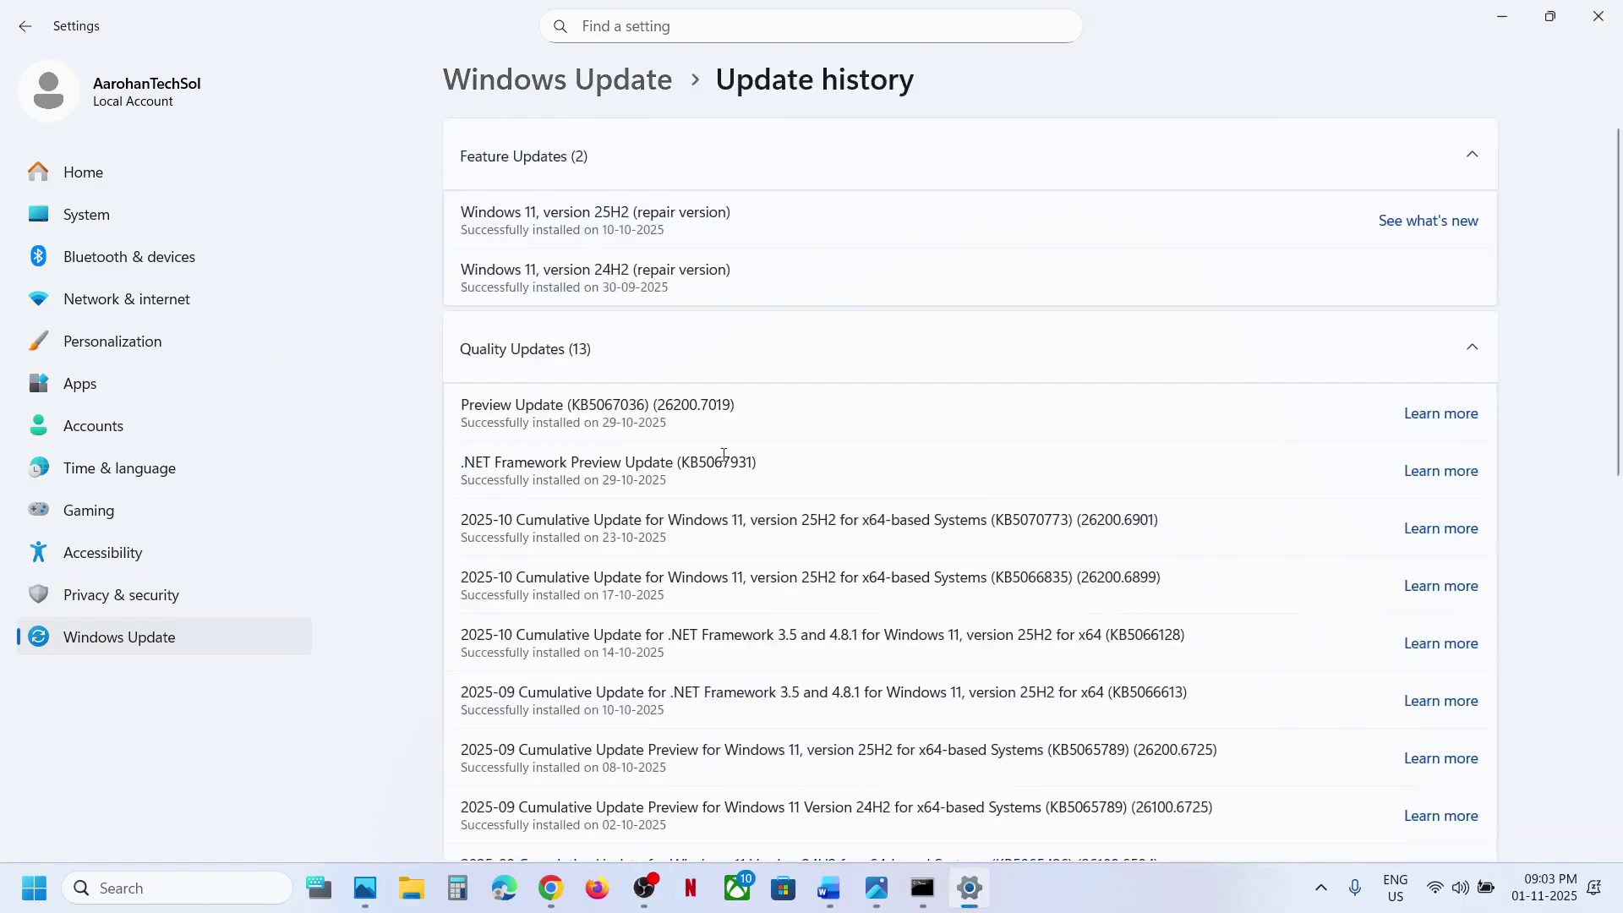